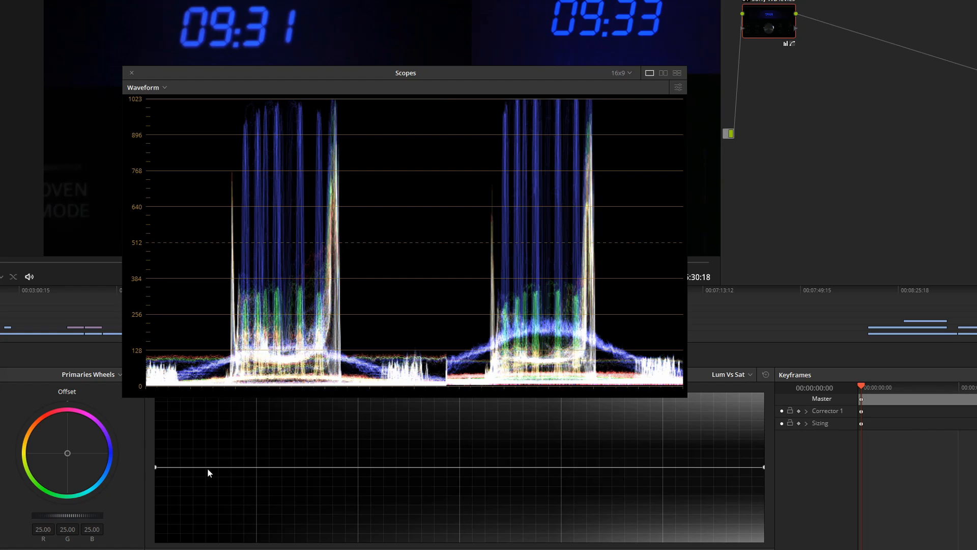
# On the blue clock clip's Lum Vs Sat curve, add anchor points on the outermost vertical grid lines and lower the shadow and highlight ends
pyautogui.click(256, 468)
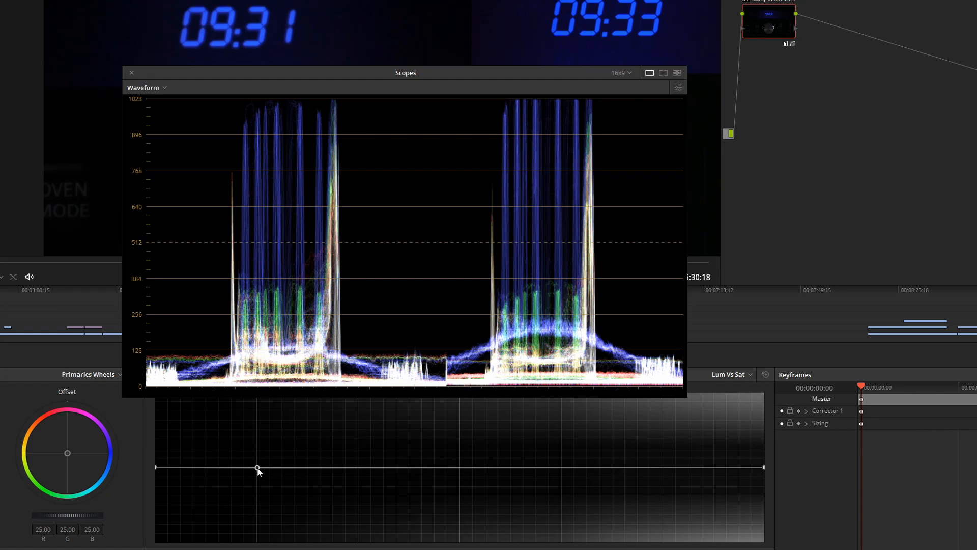
pyautogui.click(663, 467)
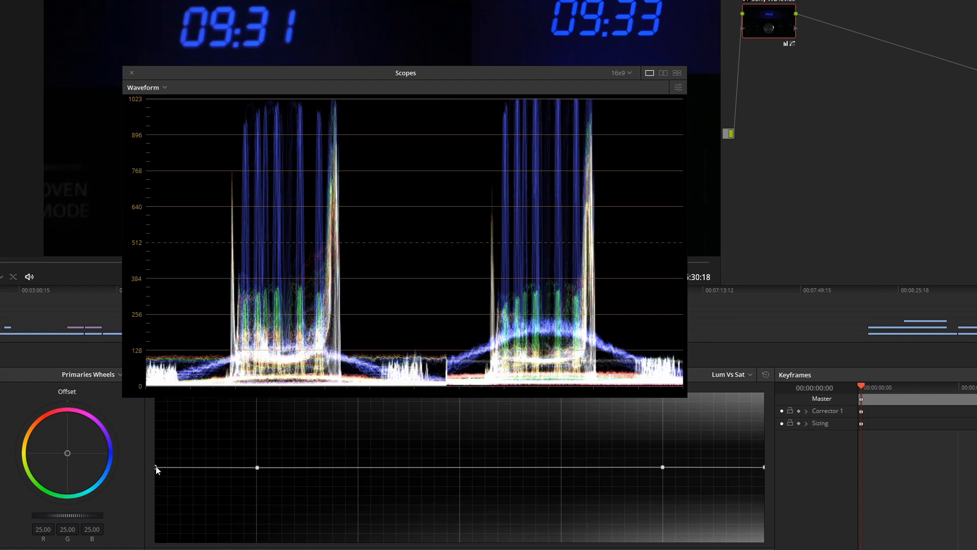
pyautogui.moveTo(156, 469); pyautogui.dragTo(145, 519)
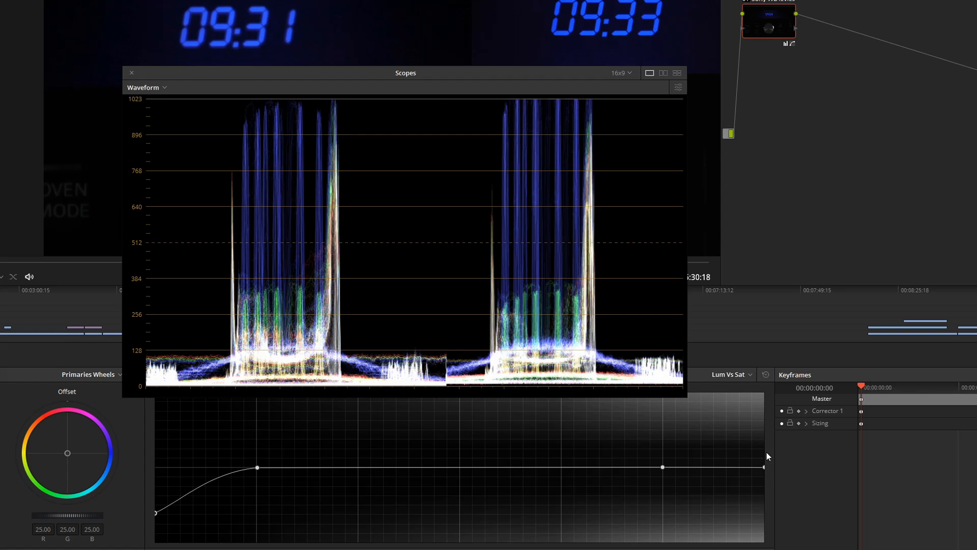
pyautogui.moveTo(764, 470); pyautogui.dragTo(766, 499)
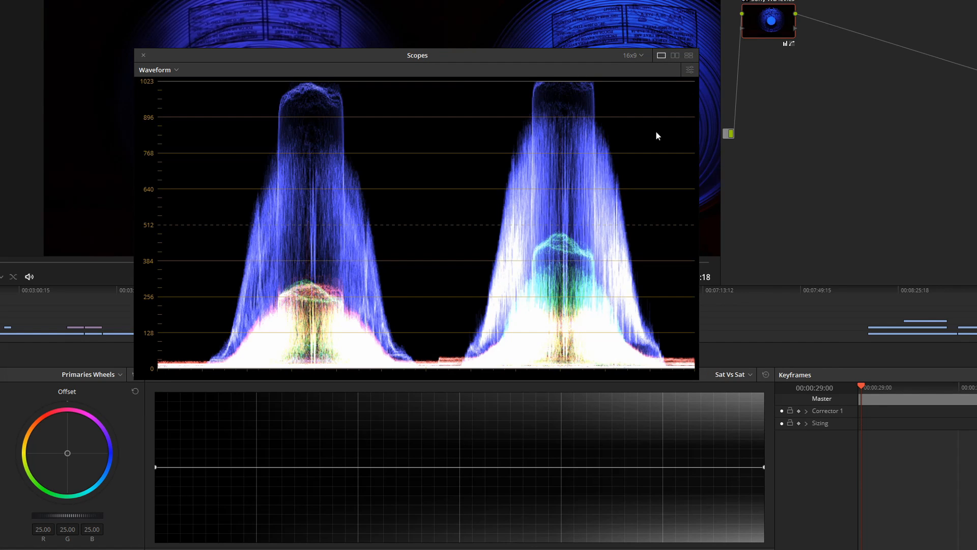
# On the blue lamp clip's Sat Vs Sat curve, anchor both outermost grid lines, slightly lower the high-saturation end and strongly lower the low-saturation end
pyautogui.moveTo(537, 52); pyautogui.dragTo(546, 221)
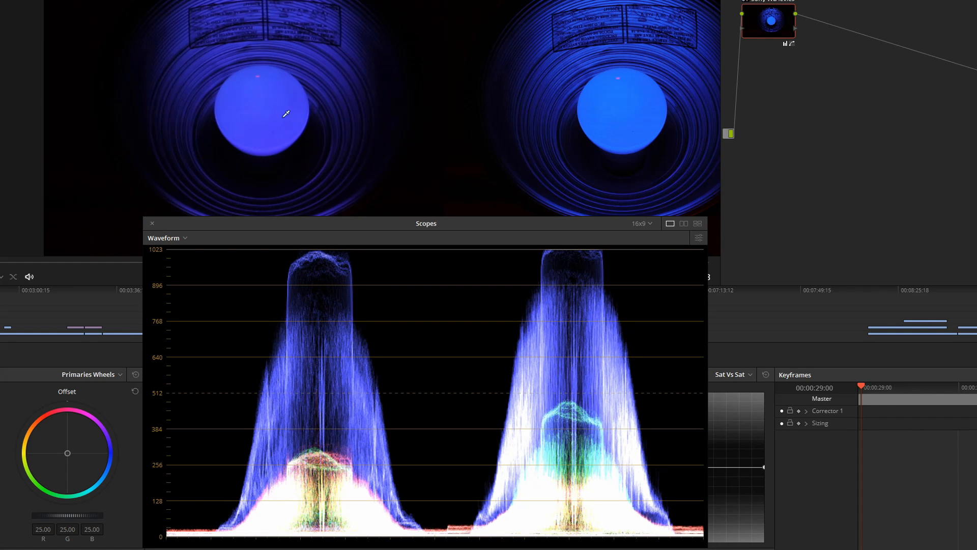
pyautogui.moveTo(559, 227); pyautogui.dragTo(557, 62)
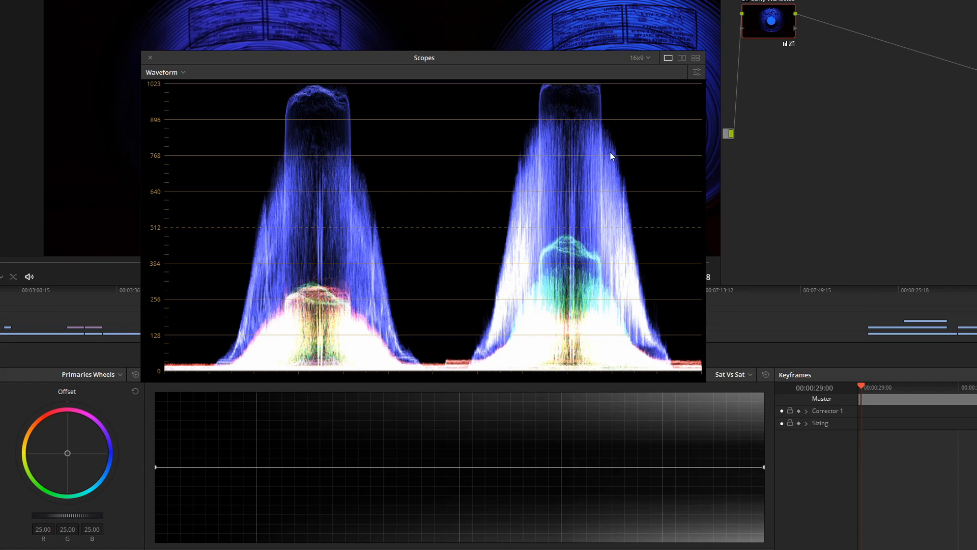
pyautogui.moveTo(599, 65); pyautogui.dragTo(563, 144)
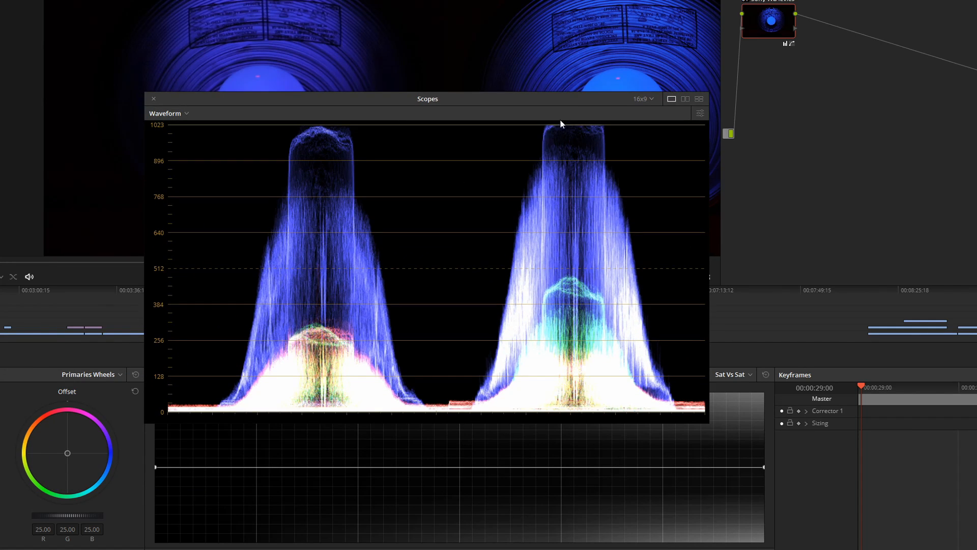
pyautogui.moveTo(583, 101); pyautogui.dragTo(579, 82)
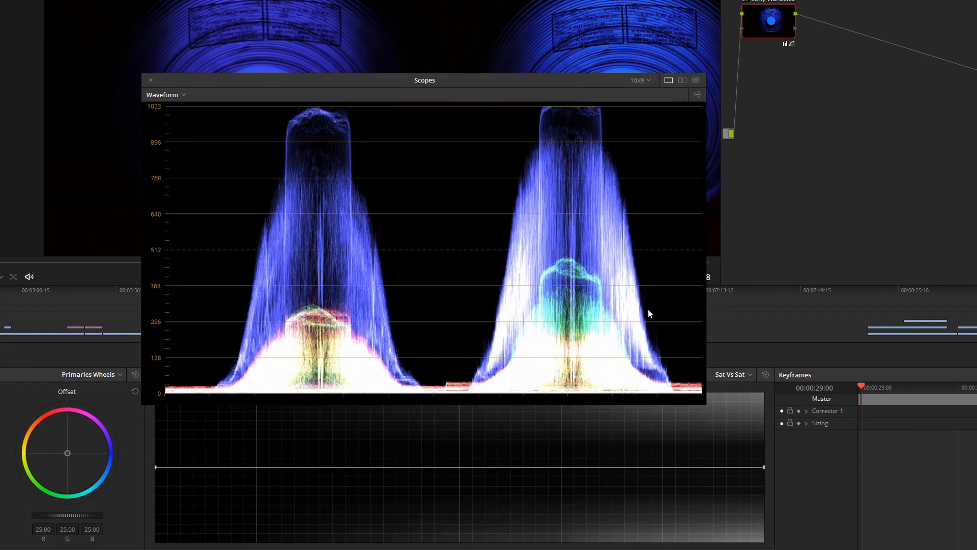
pyautogui.click(663, 467)
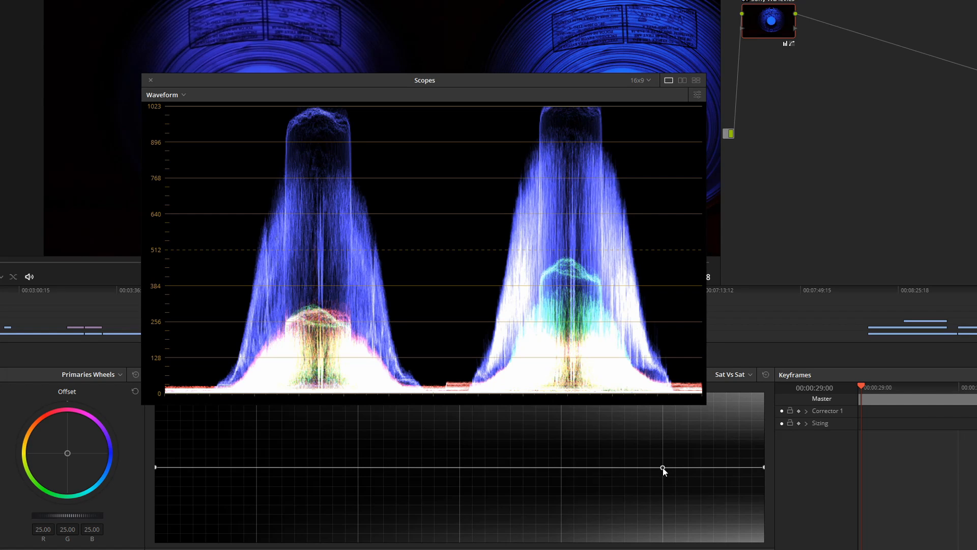
pyautogui.moveTo(764, 467); pyautogui.dragTo(762, 474)
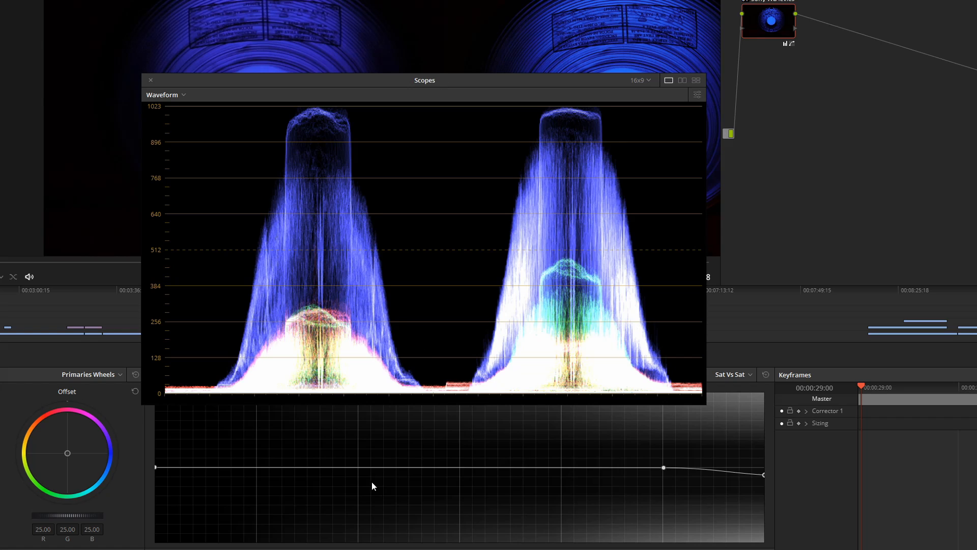
pyautogui.click(256, 467)
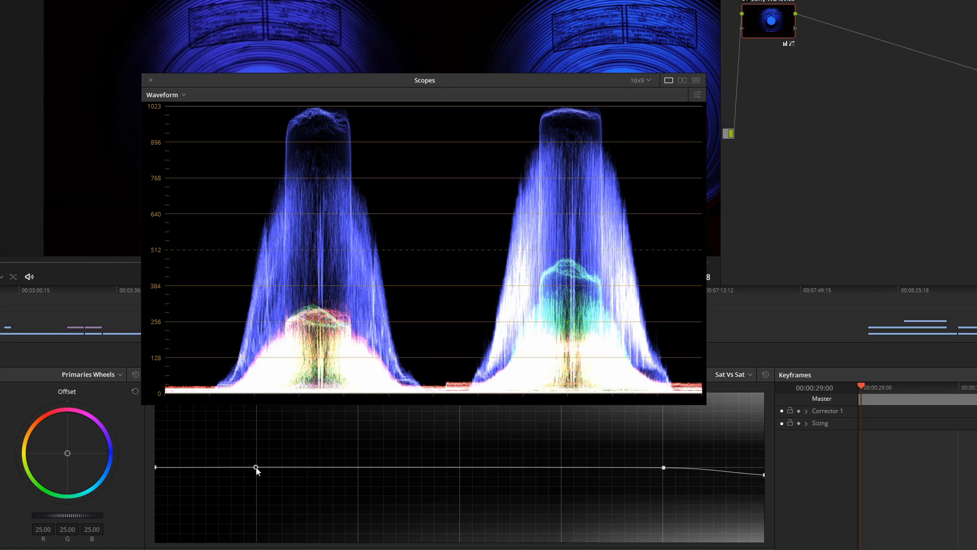
pyautogui.moveTo(155, 467); pyautogui.dragTo(146, 541)
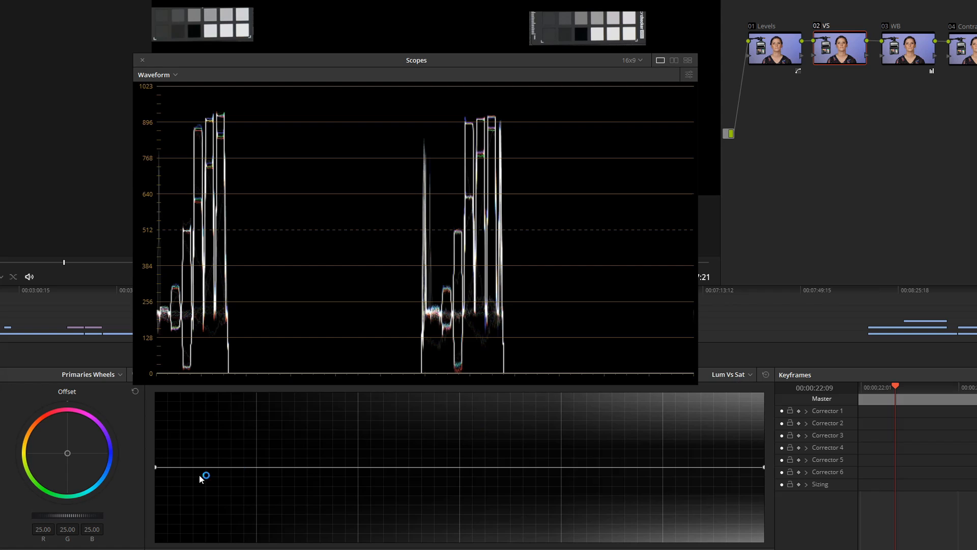
# On the VS node's Lum Vs Sat curve, anchor both outermost grid lines and lower the two ends by about the same amount
pyautogui.click(255, 467)
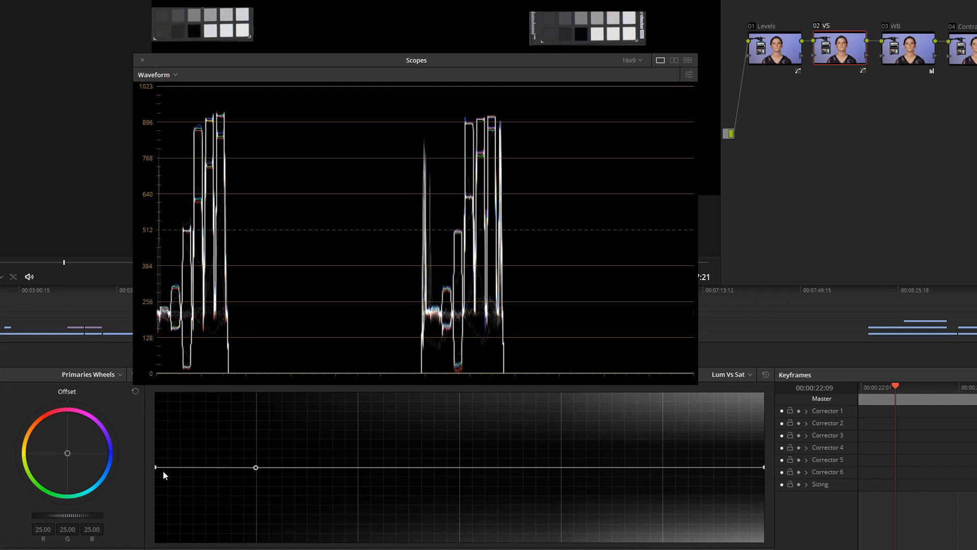
pyautogui.moveTo(155, 466); pyautogui.dragTo(163, 525)
pyautogui.click(664, 467)
pyautogui.moveTo(762, 466); pyautogui.dragTo(762, 497)
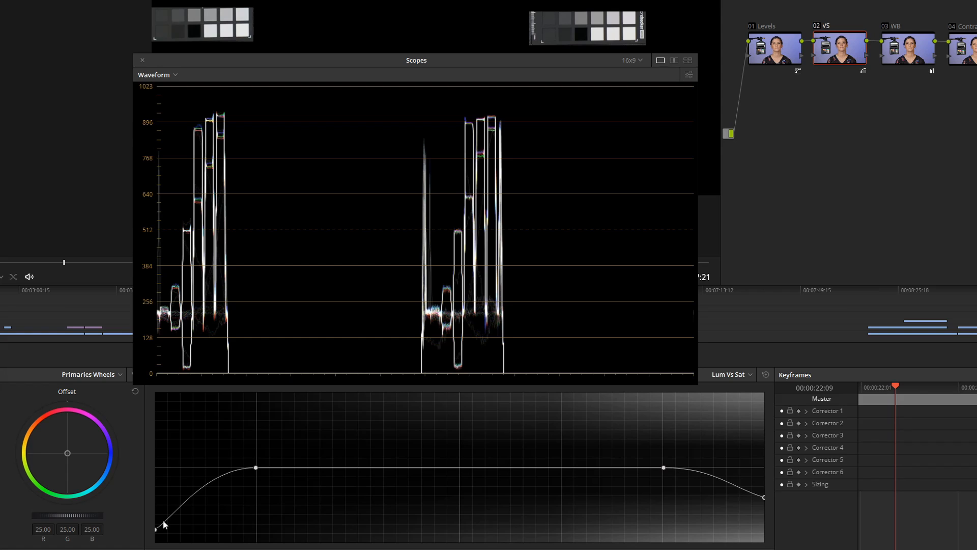
pyautogui.moveTo(156, 529); pyautogui.dragTo(154, 496)
pyautogui.moveTo(765, 497)
pyautogui.mouseDown()
pyautogui.moveTo(765, 466)
pyautogui.moveTo(764, 495)
pyautogui.mouseUp()
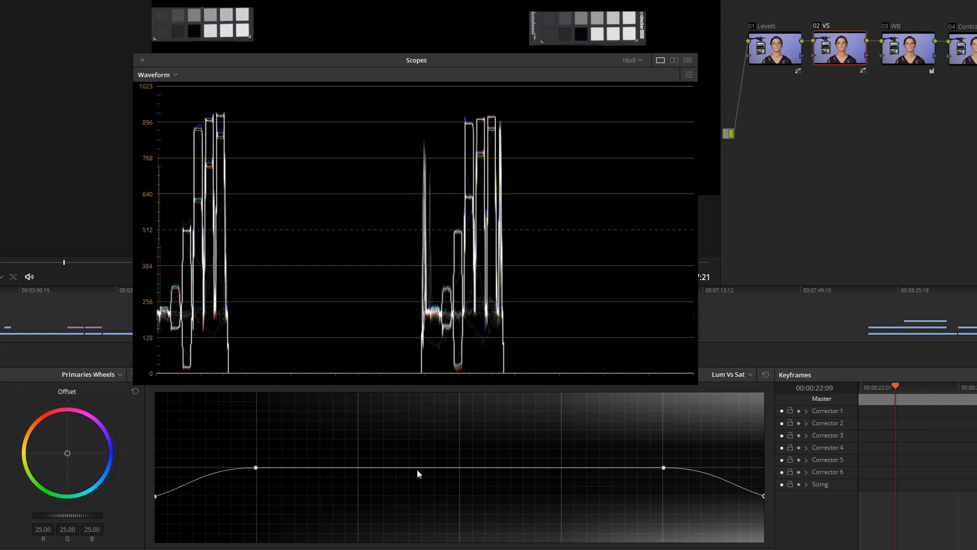
# Switch the VS node to the Sat Vs Sat curve, anchor both outermost grid lines and lower both ends equally
pyautogui.click(740, 374)
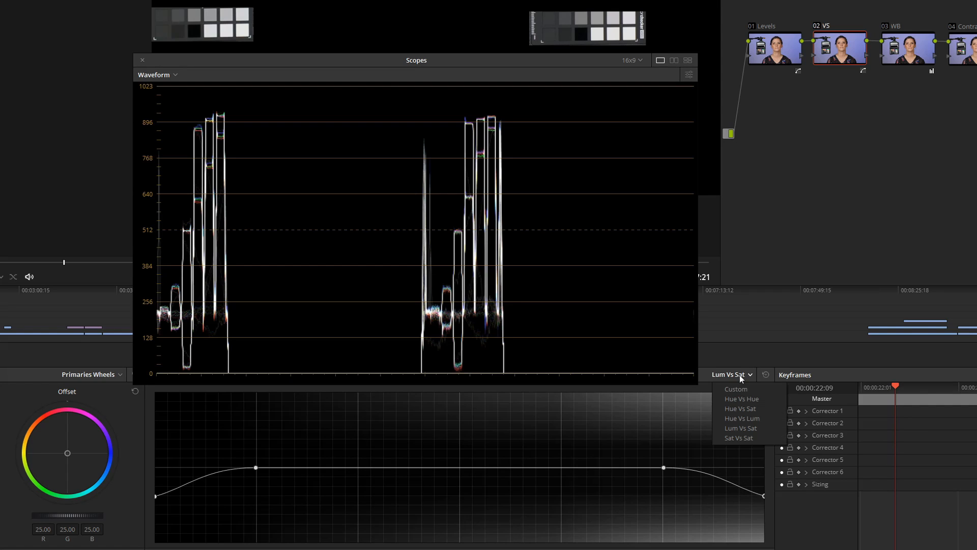
pyautogui.click(747, 438)
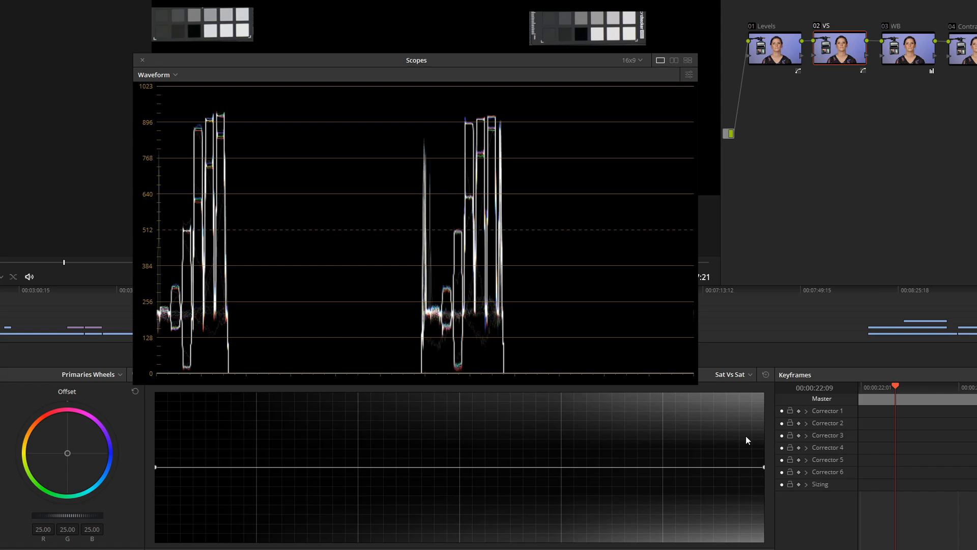
pyautogui.click(255, 467)
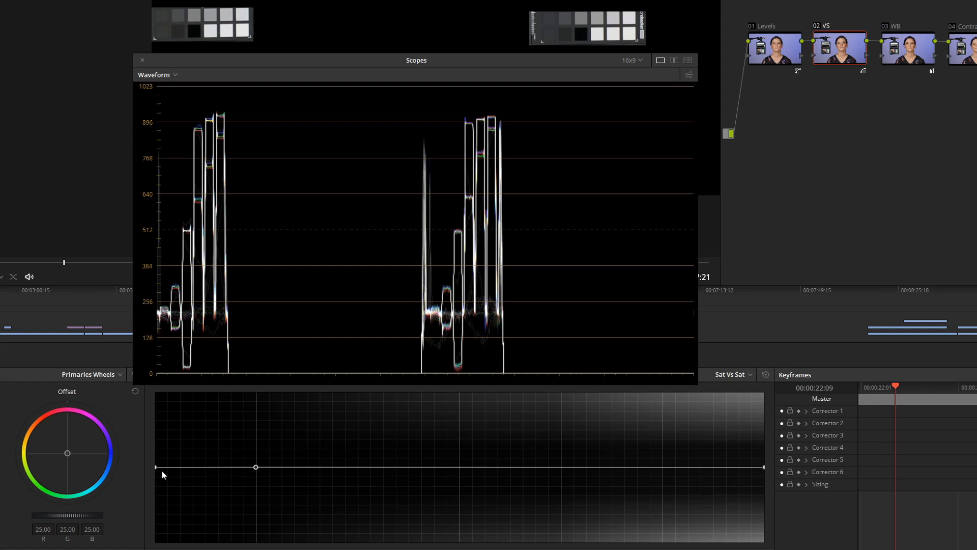
pyautogui.moveTo(156, 467); pyautogui.dragTo(152, 496)
pyautogui.click(663, 467)
pyautogui.moveTo(765, 466); pyautogui.dragTo(762, 496)
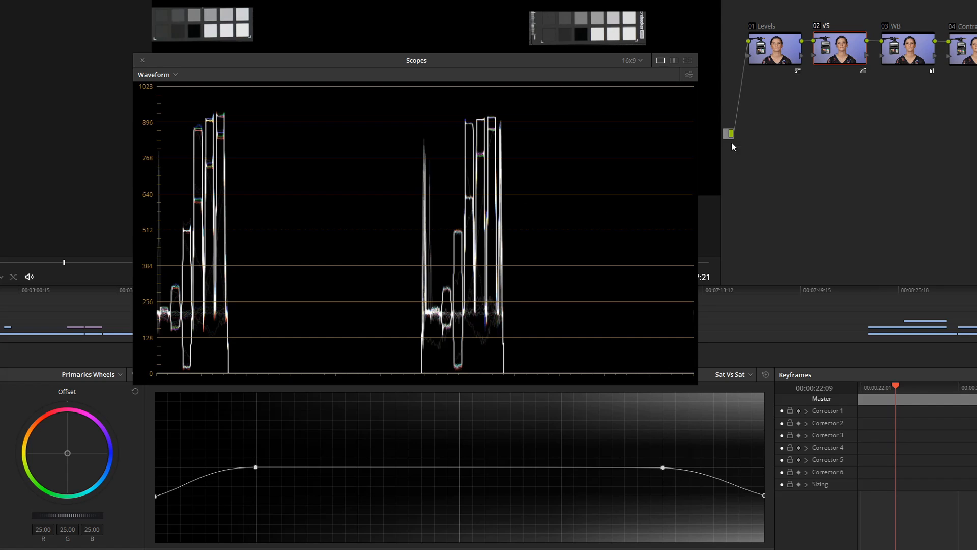
# Disable and re-enable the VS node repeatedly to compare the chart's waveform with and without its saturation curves
pyautogui.click(818, 29)
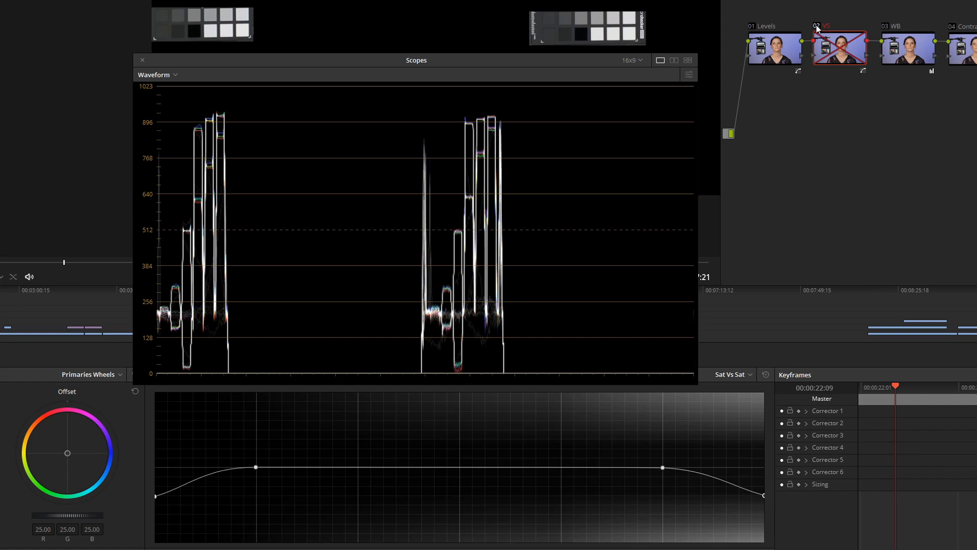
pyautogui.click(818, 29)
pyautogui.click(818, 29)
pyautogui.click(817, 29)
pyautogui.click(818, 29)
pyautogui.click(817, 29)
pyautogui.click(818, 29)
pyautogui.click(818, 29)
pyautogui.click(817, 29)
pyautogui.click(817, 29)
pyautogui.click(817, 29)
pyautogui.click(817, 29)
pyautogui.click(817, 29)
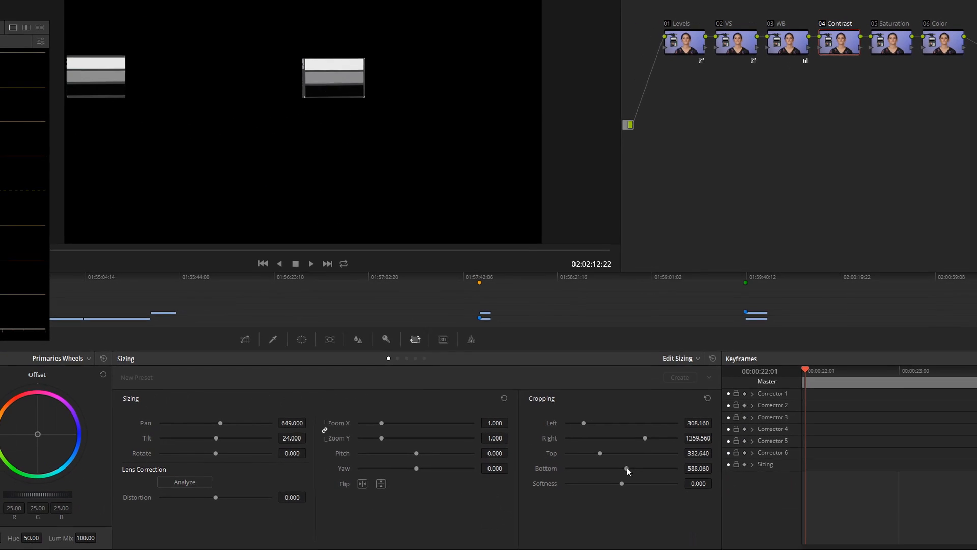
# Crop the six-node clip to its grayscale patches with top 642.6 and bottom 364.5, and the Canon 5d4 clip with top 610.74 and bottom 378
pyautogui.moveTo(627, 467)
pyautogui.mouseDown()
pyautogui.moveTo(603, 472)
pyautogui.moveTo(609, 453)
pyautogui.moveTo(633, 453)
pyautogui.mouseUp()
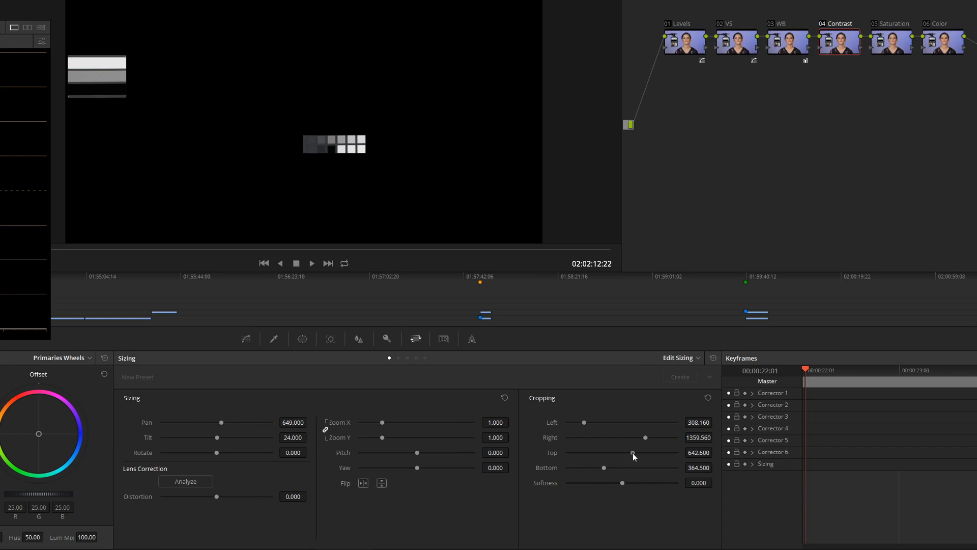
pyautogui.click(975, 317)
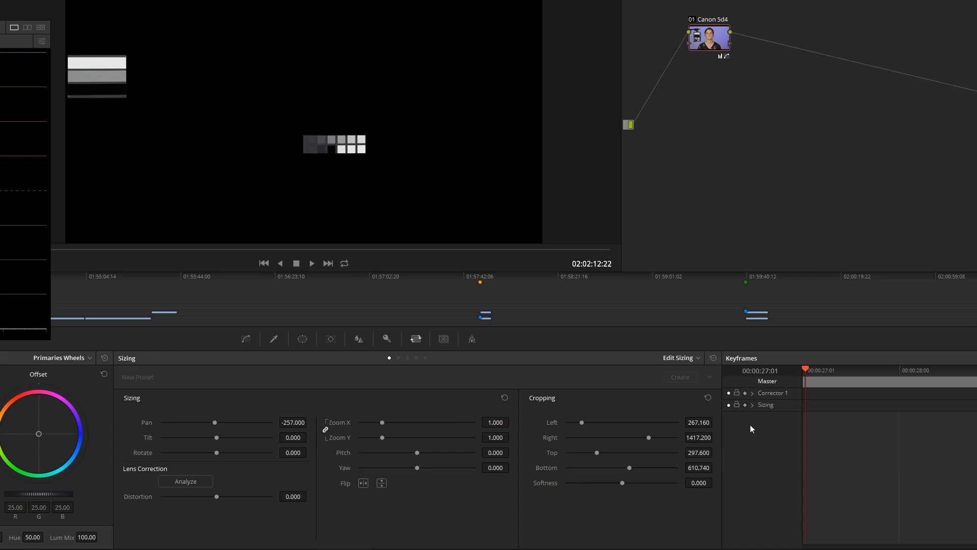
pyautogui.moveTo(631, 468)
pyautogui.mouseDown()
pyautogui.moveTo(602, 469)
pyautogui.moveTo(600, 453)
pyautogui.moveTo(629, 451)
pyautogui.mouseUp()
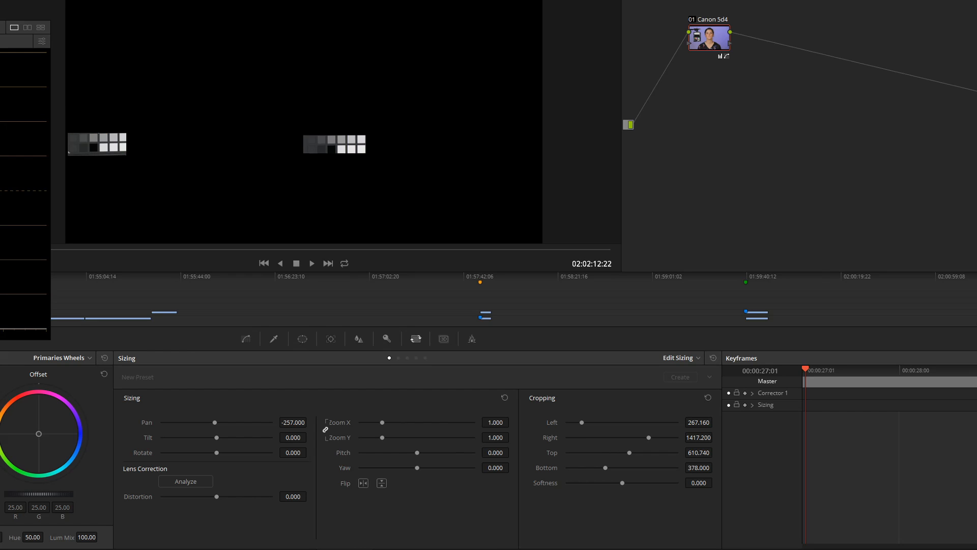
pyautogui.moveTo(0, 31); pyautogui.dragTo(533, 0)
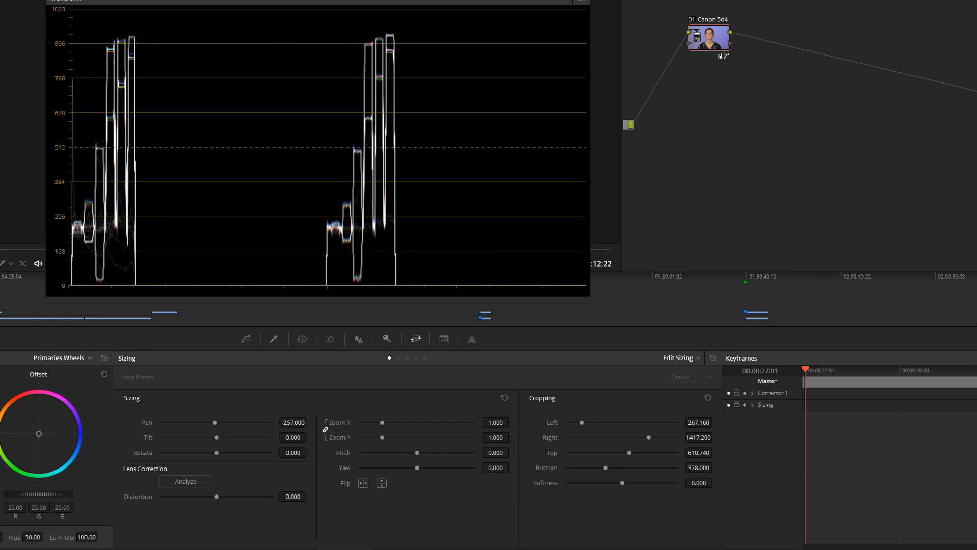
# On the Contrast node of the six-node clip, add custom curve points at the middle and in the shadows to match the reference's darker patches
pyautogui.press('Down')
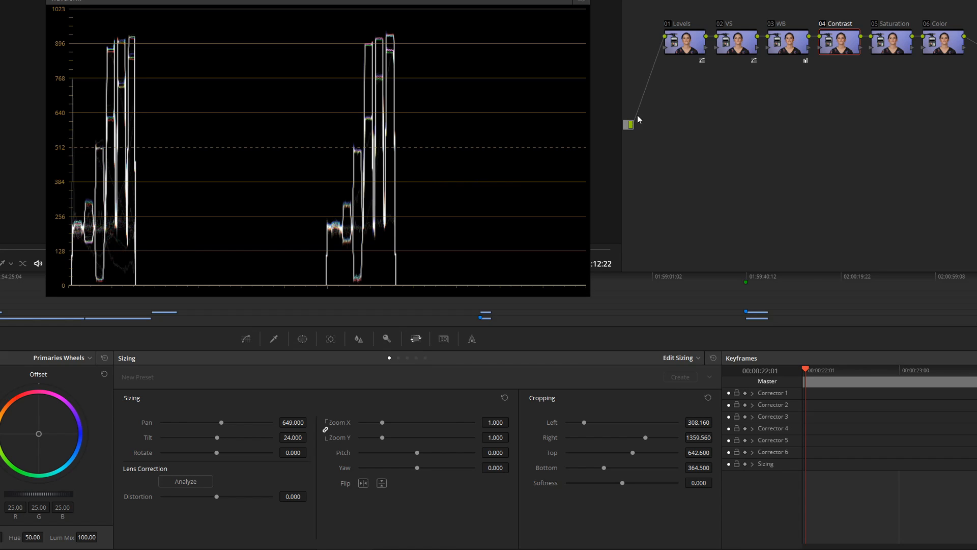
pyautogui.click(687, 42)
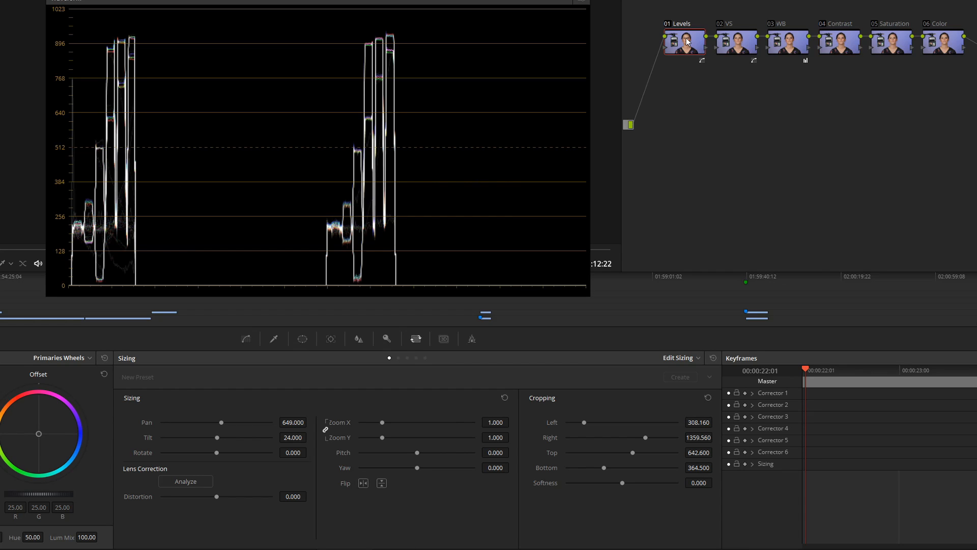
pyautogui.click(833, 42)
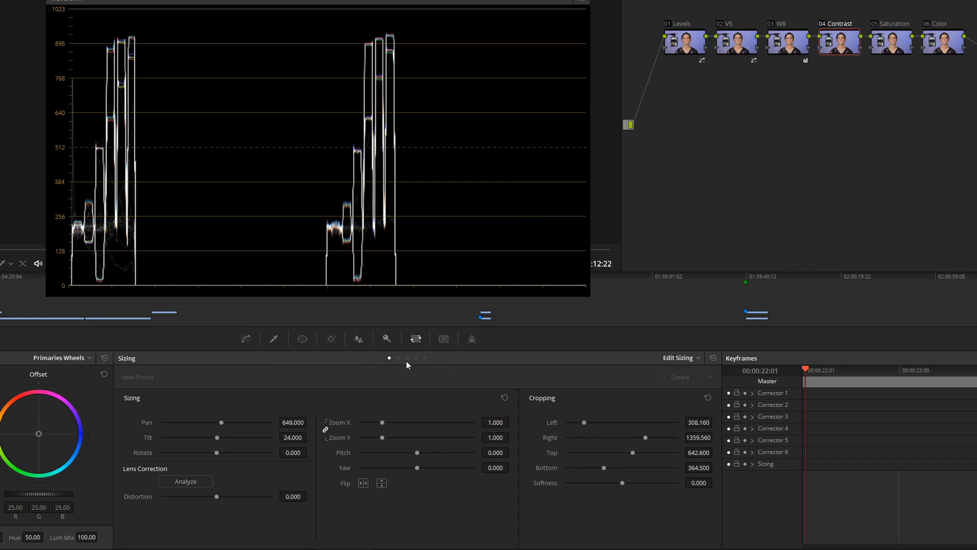
pyautogui.click(247, 339)
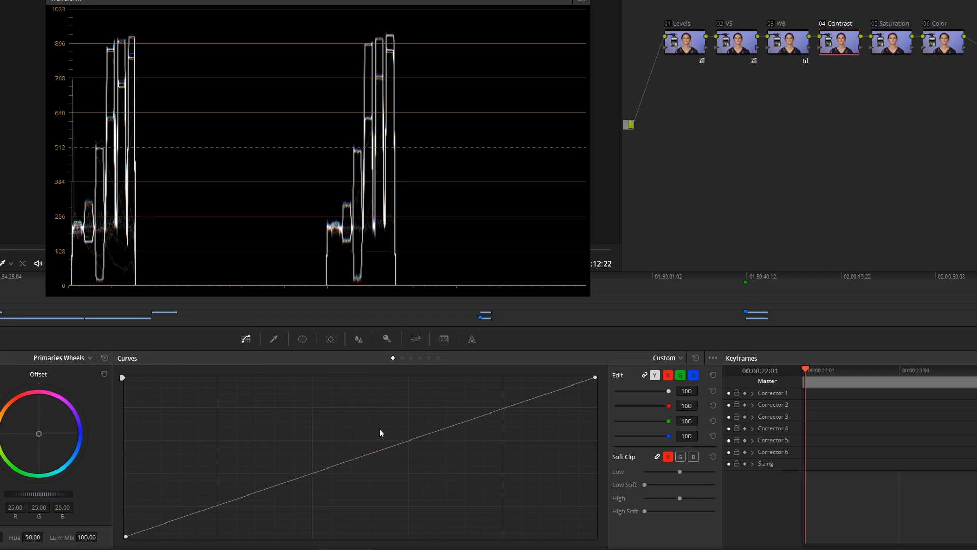
pyautogui.click(364, 453)
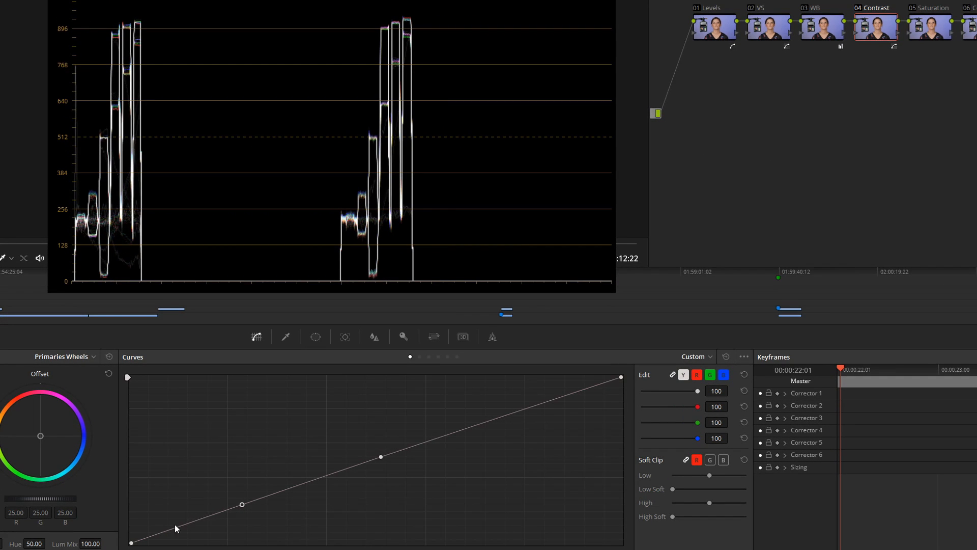
pyautogui.moveTo(182, 531); pyautogui.dragTo(181, 531)
pyautogui.moveTo(319, 478); pyautogui.dragTo(310, 481)
# Add three points to the upper half of the Contrast node's custom curve and pull them slightly down to match the bright patches
pyautogui.click(512, 415)
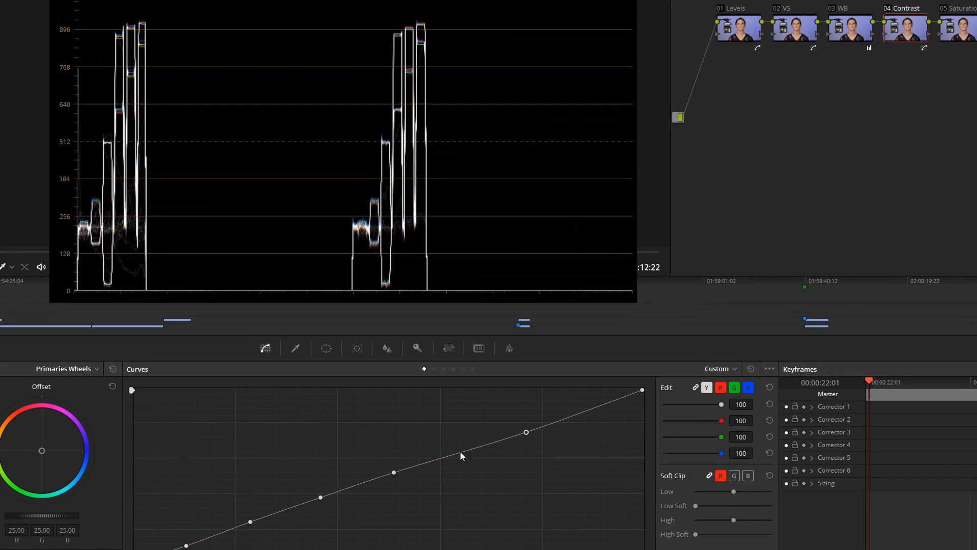
pyautogui.click(448, 438)
pyautogui.moveTo(448, 438); pyautogui.dragTo(448, 440)
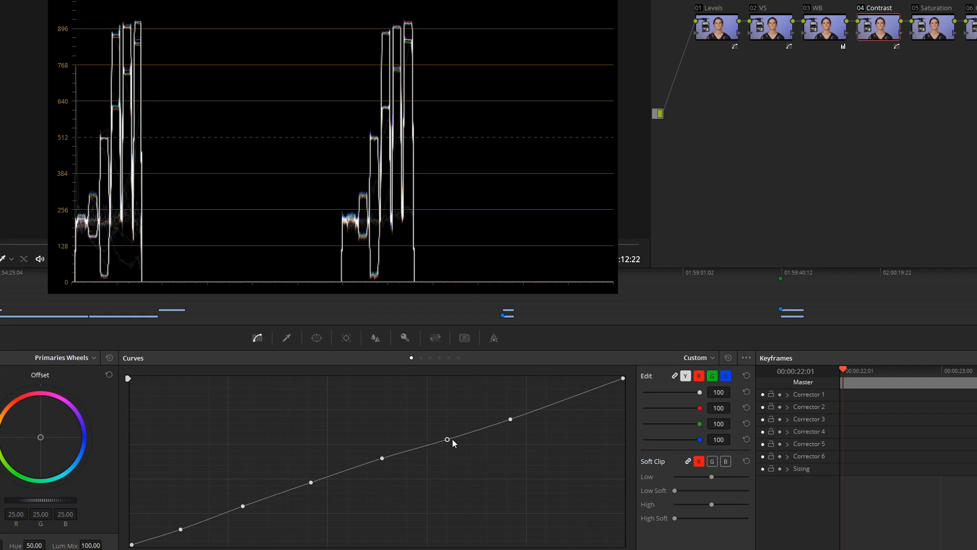
pyautogui.moveTo(447, 439); pyautogui.dragTo(447, 439)
pyautogui.moveTo(572, 397); pyautogui.dragTo(571, 400)
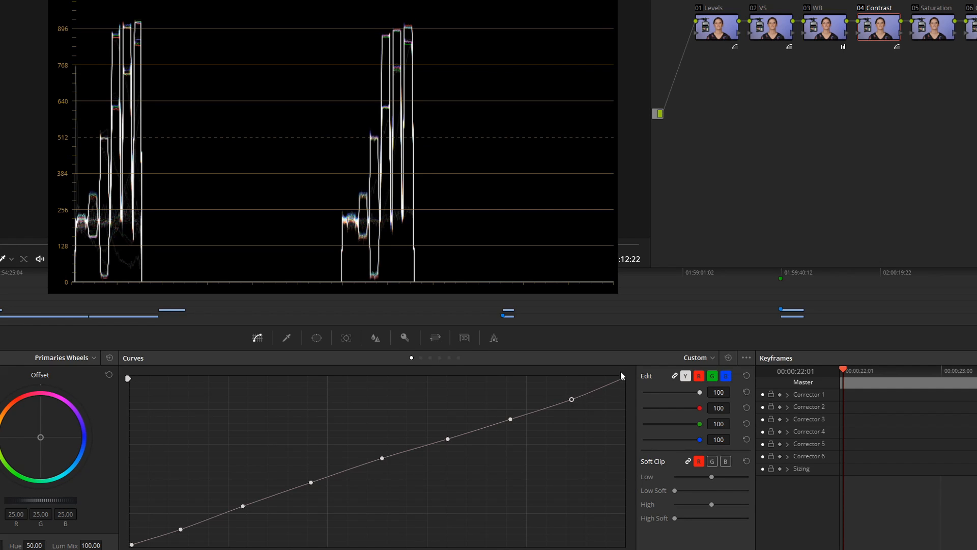
# Move the custom curve's white point slightly inward, then readjust the two highest inner points to match the brightest patches
pyautogui.moveTo(623, 378); pyautogui.dragTo(617, 379)
pyautogui.click(574, 396)
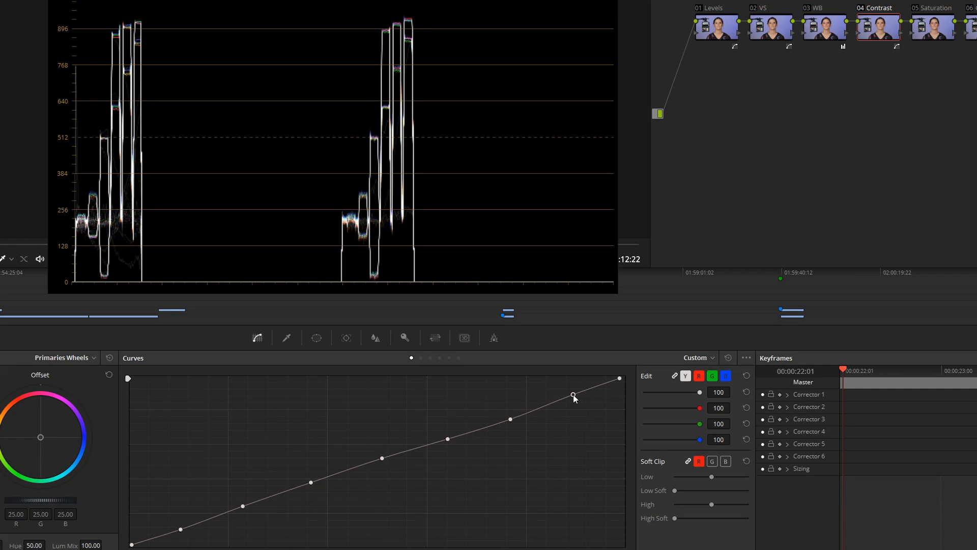
pyautogui.moveTo(573, 396); pyautogui.dragTo(573, 400)
pyautogui.moveTo(512, 419); pyautogui.dragTo(512, 421)
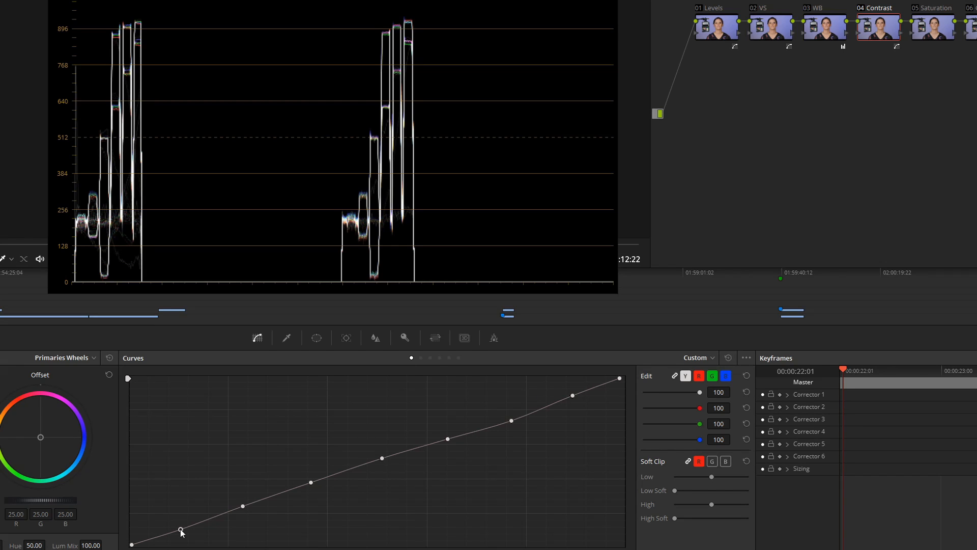
# Fine-tune the shadow and highlight points of the Contrast node's custom curve to align the grayscale patches, checking the Levels node's curve too
pyautogui.moveTo(181, 529); pyautogui.dragTo(181, 529)
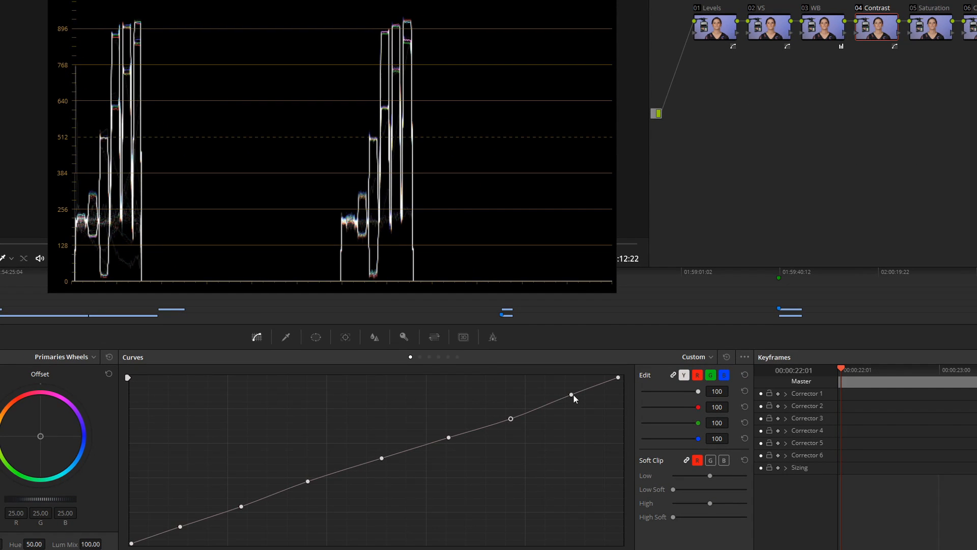
pyautogui.moveTo(572, 395); pyautogui.dragTo(574, 395)
pyautogui.click(618, 377)
pyautogui.click(716, 29)
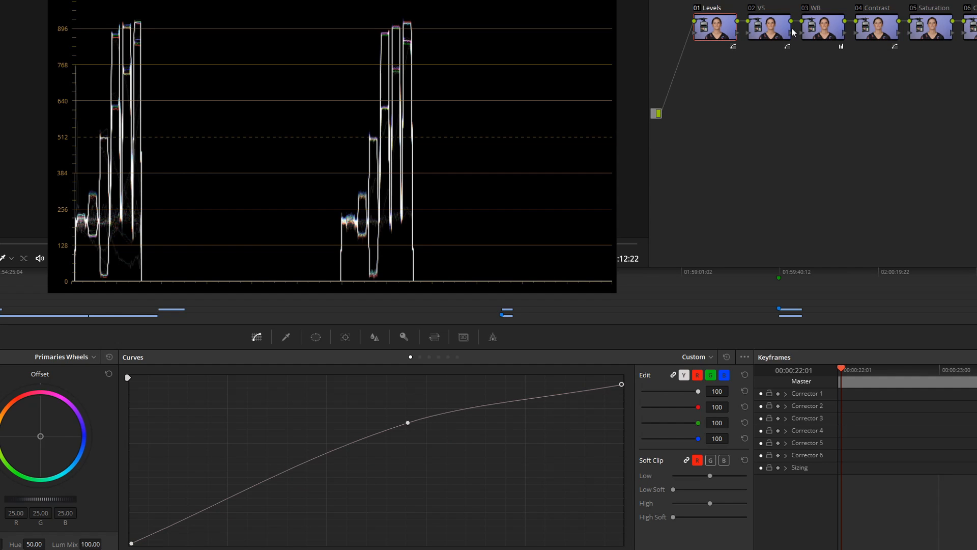
pyautogui.click(880, 28)
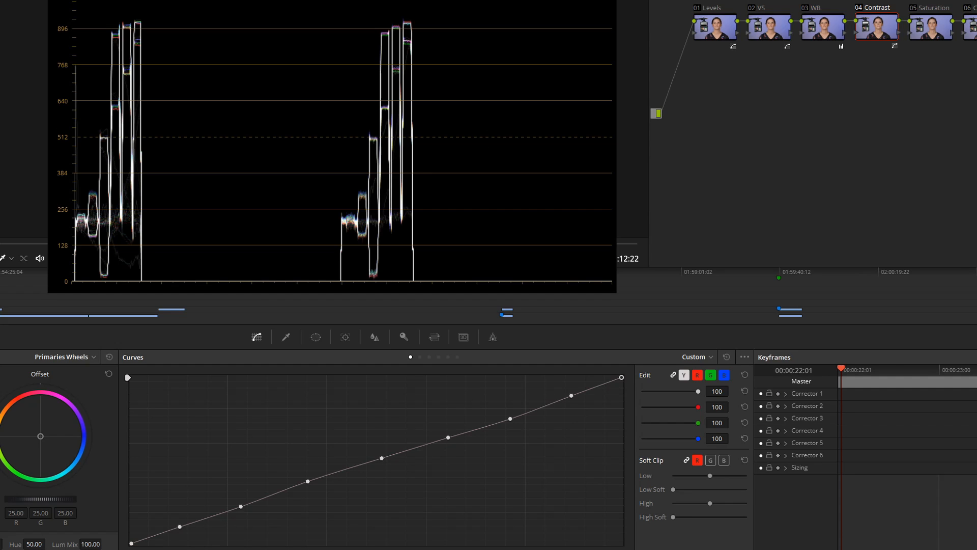
# Reset the cropping on both clips, giving the six-node clip a left crop of 324.48 so the two faces sit side by side
pyautogui.click(436, 337)
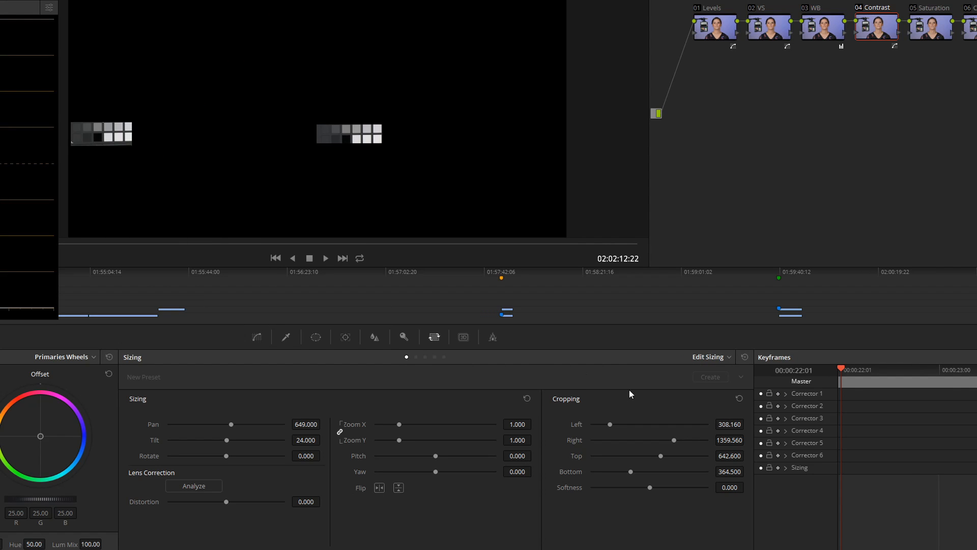
pyautogui.click(740, 399)
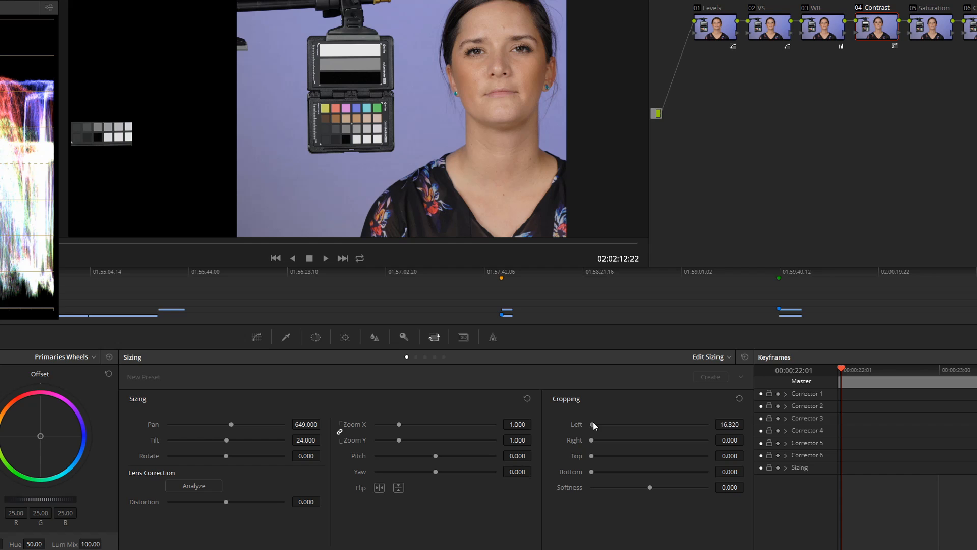
pyautogui.moveTo(593, 421); pyautogui.dragTo(611, 424)
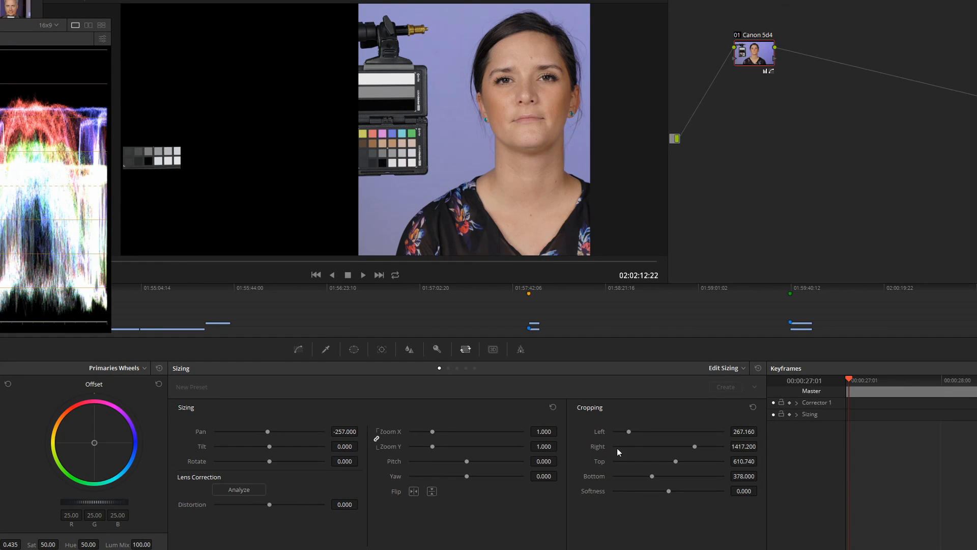
pyautogui.click(753, 407)
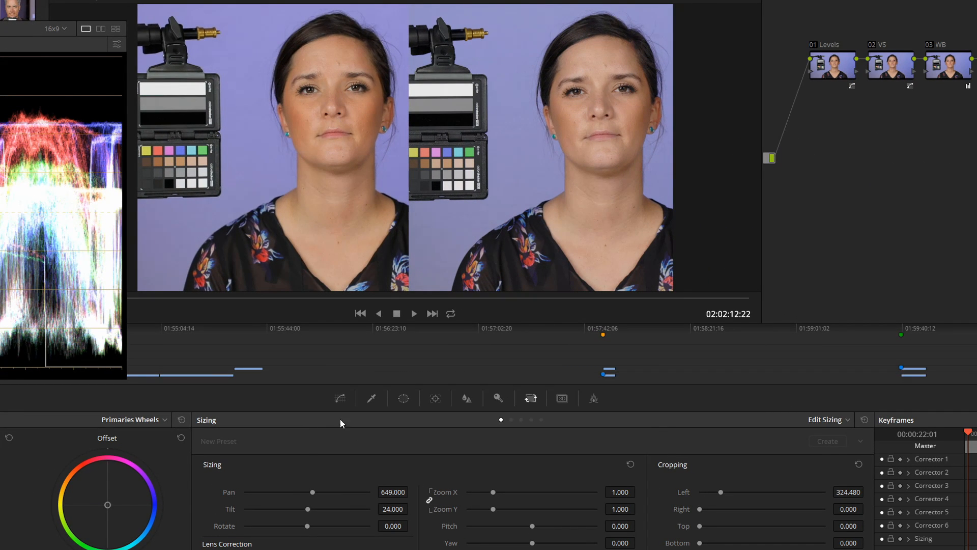
# Try raising the middle point of the Contrast node's custom curve, undo it, and try lowering the next point above it
pyautogui.click(340, 398)
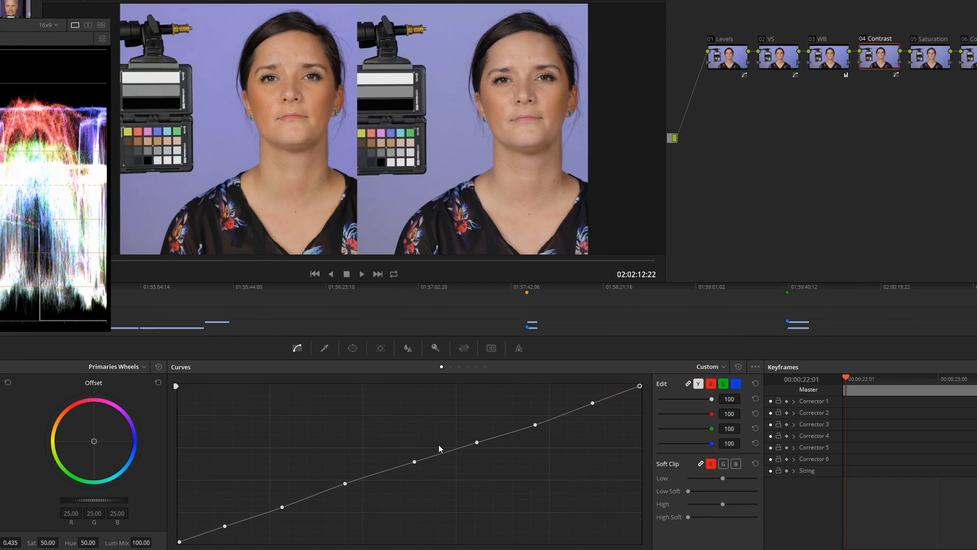
pyautogui.scroll(3, 590, 127)
pyautogui.scroll(4, 565, 138)
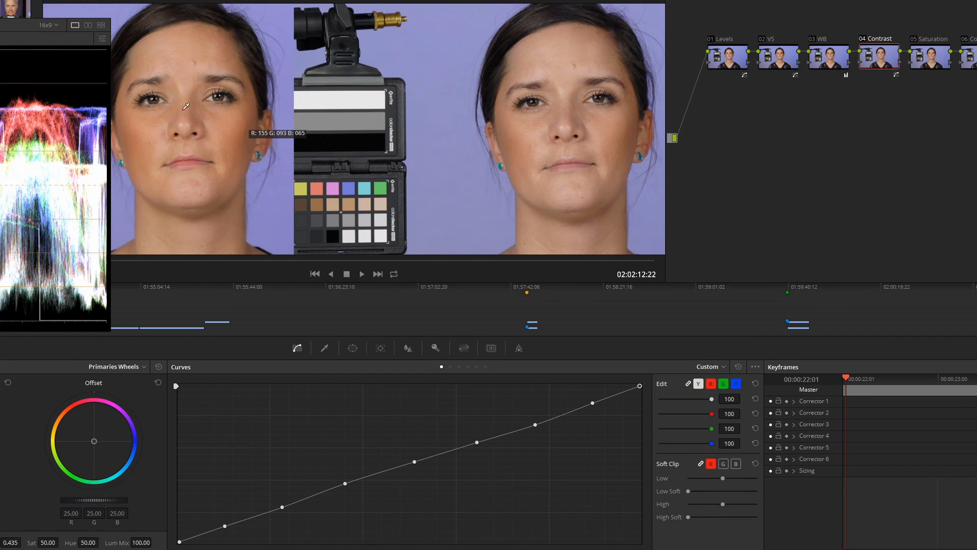
pyautogui.moveTo(1, 26); pyautogui.dragTo(0, 8)
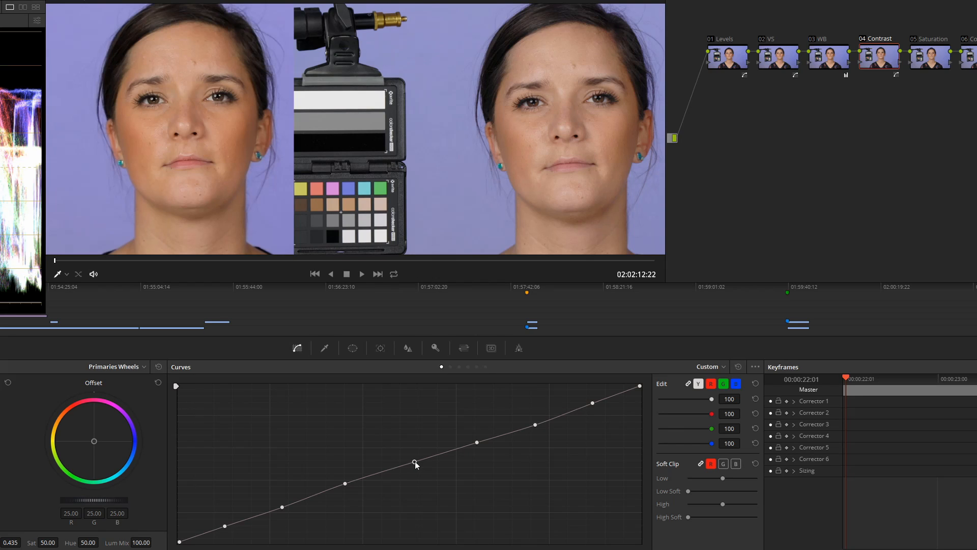
pyautogui.moveTo(414, 461); pyautogui.dragTo(413, 453)
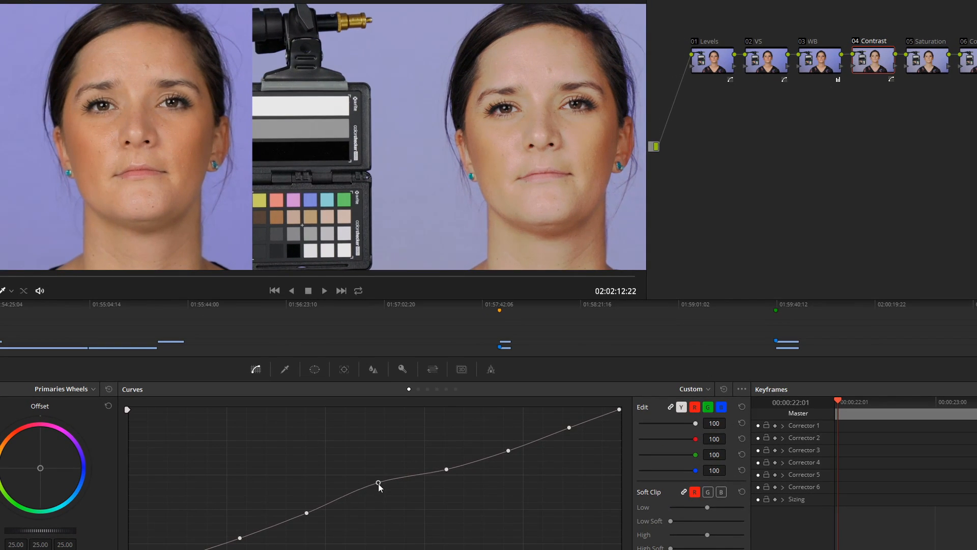
pyautogui.moveTo(378, 485); pyautogui.dragTo(382, 493)
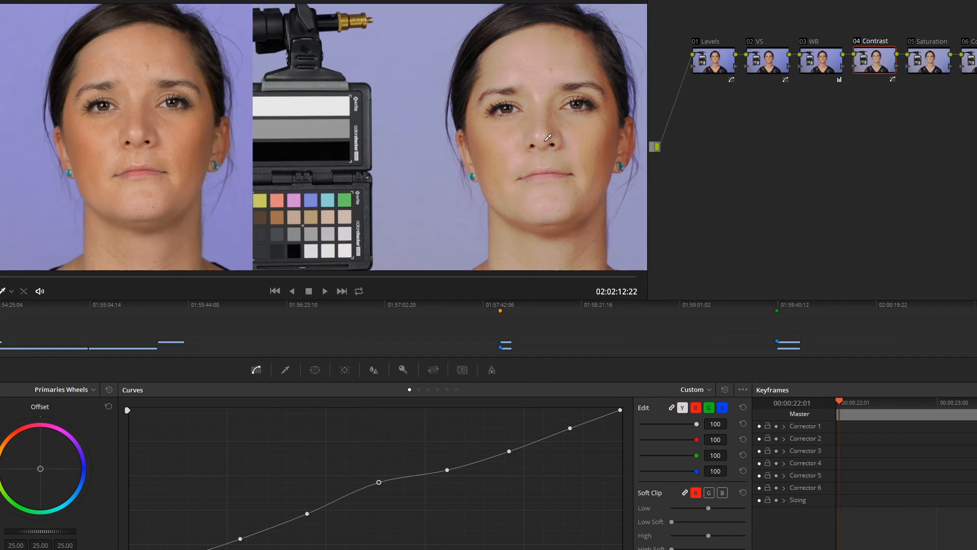
pyautogui.hotkey('ctrl', 'z')
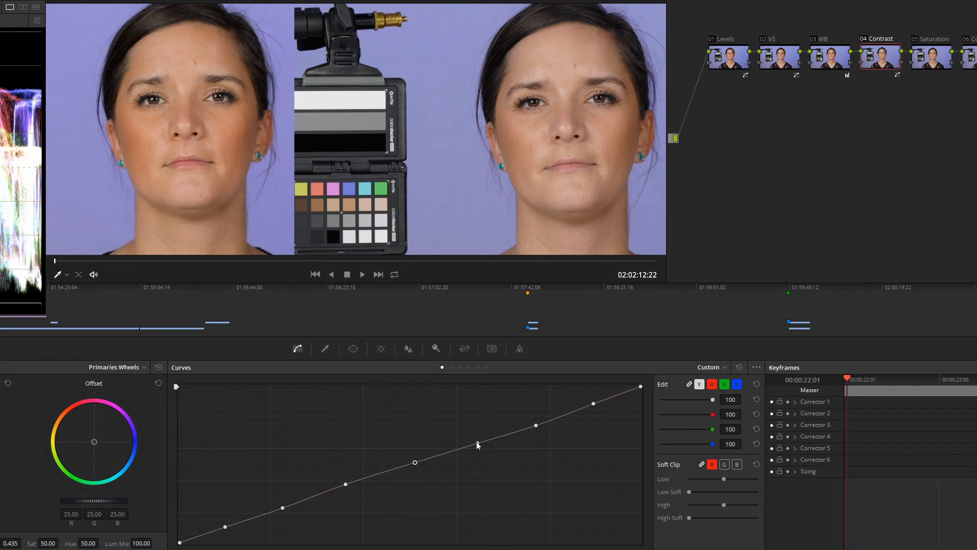
pyautogui.moveTo(477, 442); pyautogui.dragTo(479, 451)
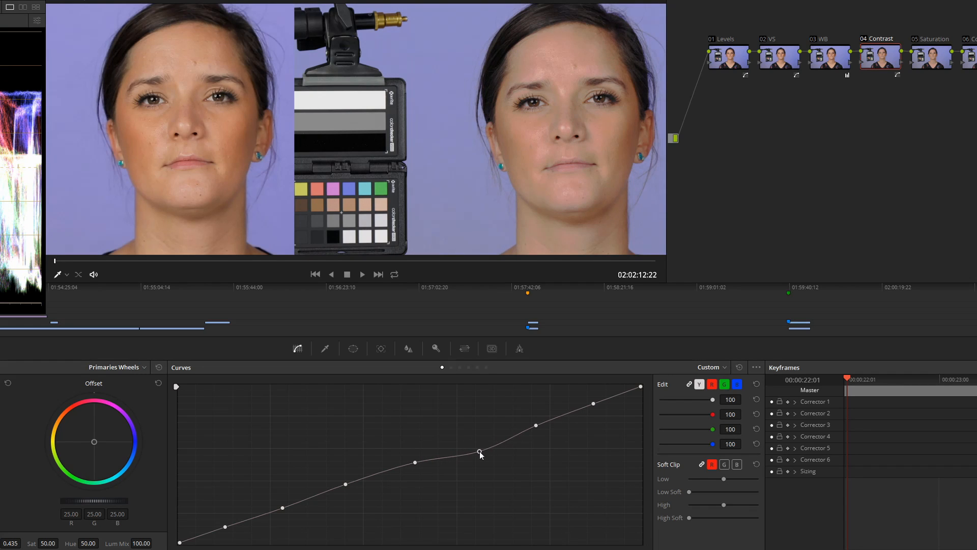
pyautogui.scroll(-1, 487, 446)
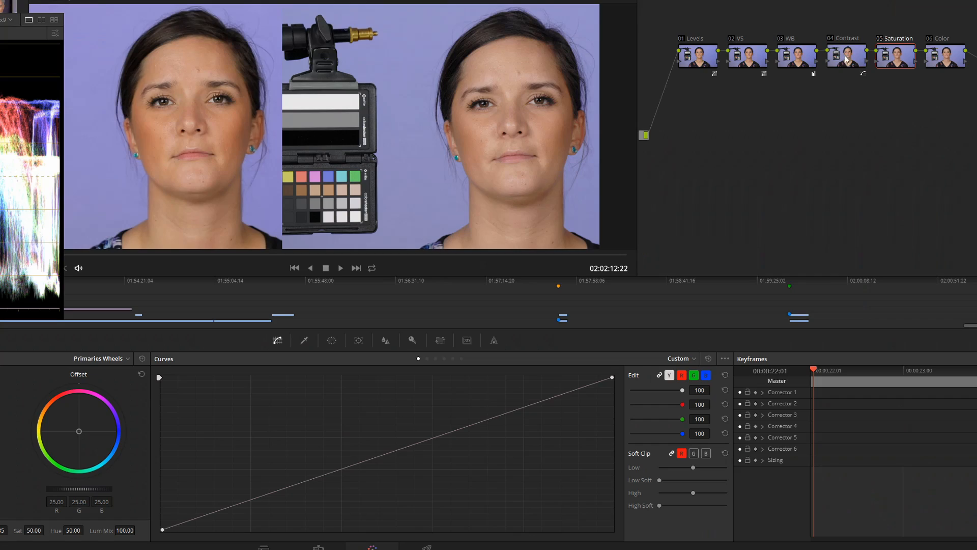
# Toggle the Contrast node off and on repeatedly to compare its effect on the image
pyautogui.click(833, 41)
pyautogui.click(833, 39)
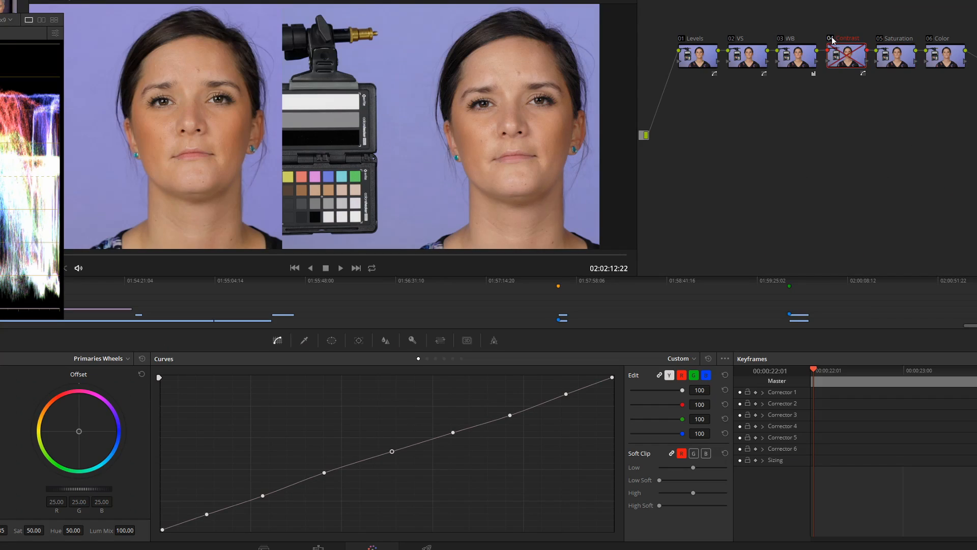
pyautogui.click(832, 39)
pyautogui.click(833, 40)
pyautogui.click(832, 40)
pyautogui.click(832, 40)
# Bypass and restore the Levels node to compare its effect, and re-enable the Contrast node
pyautogui.click(694, 60)
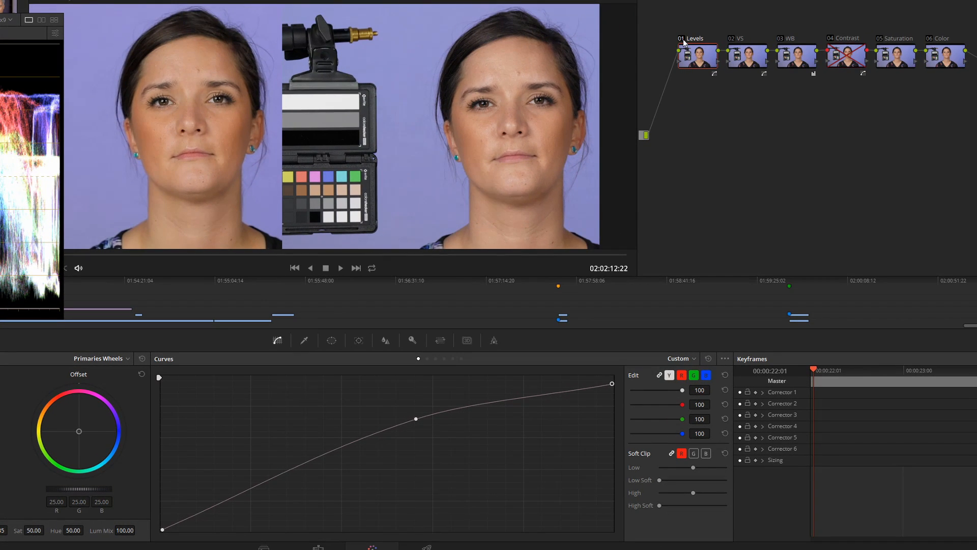
pyautogui.click(683, 38)
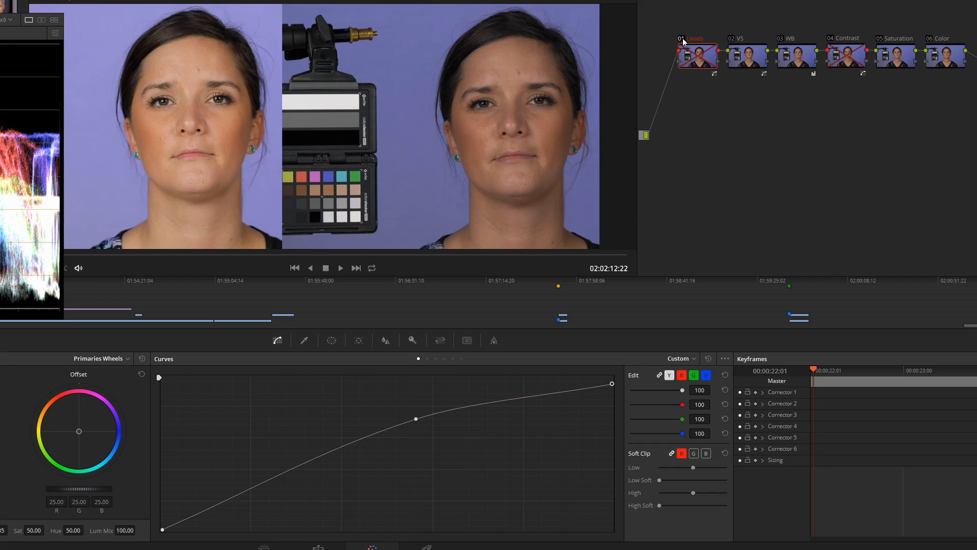
pyautogui.click(682, 39)
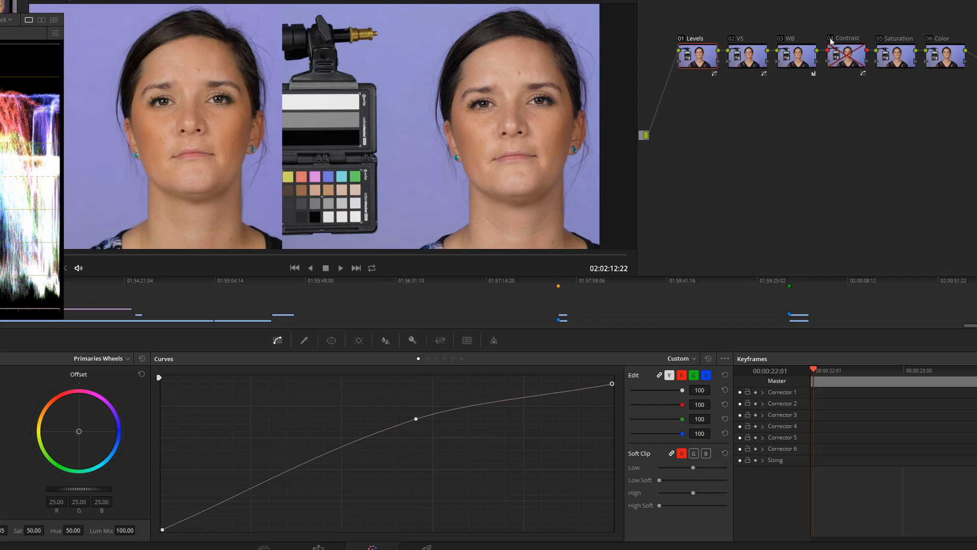
pyautogui.click(831, 38)
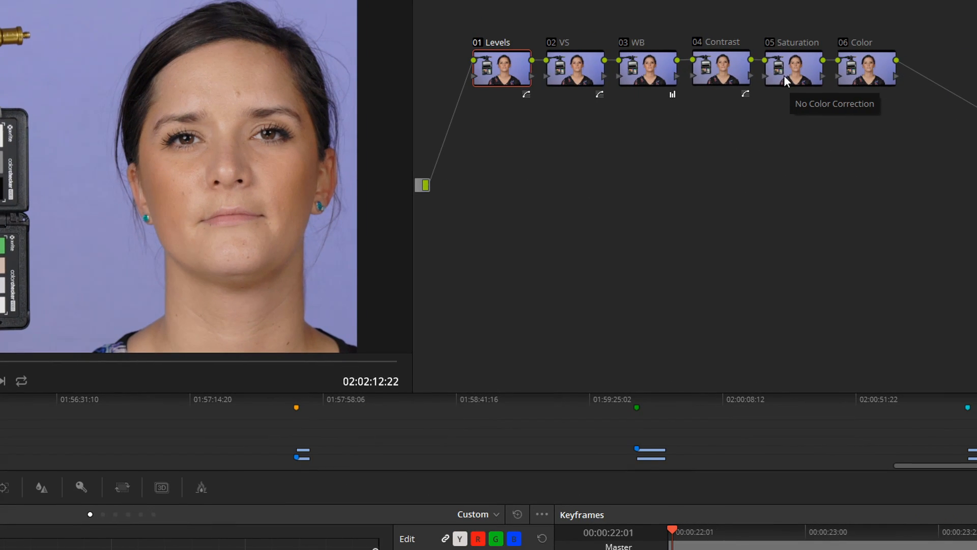
# Check the empty Saturation and Color nodes and leave the Saturation node selected
pyautogui.click(789, 69)
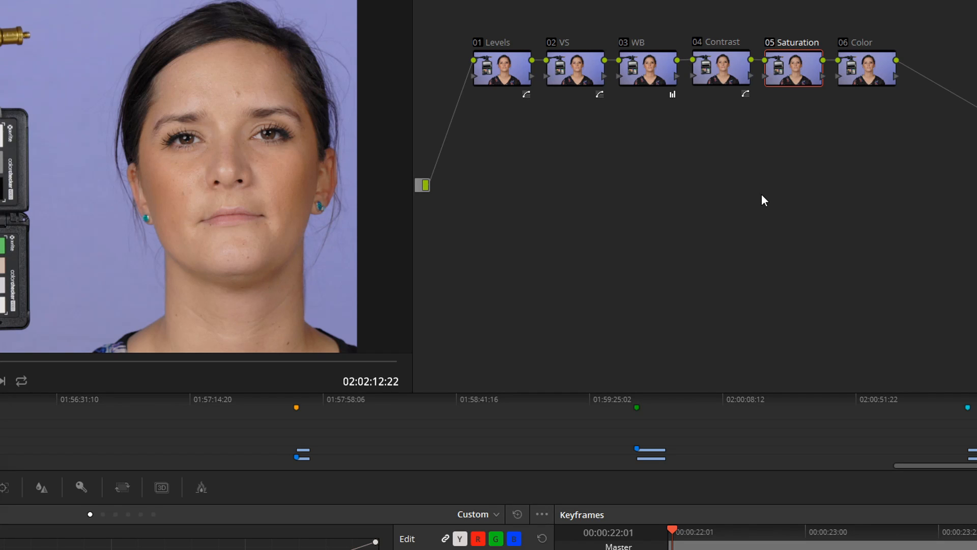
pyautogui.click(867, 67)
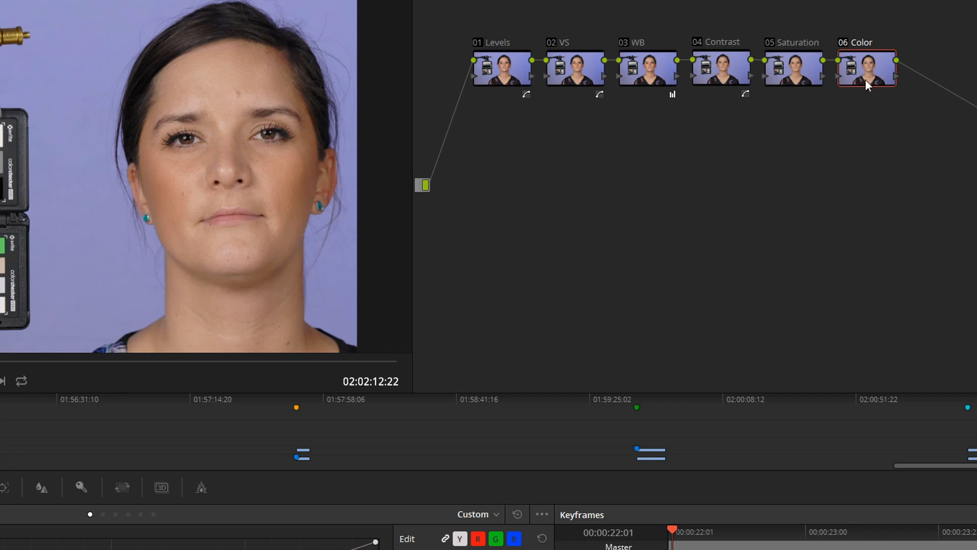
pyautogui.click(799, 65)
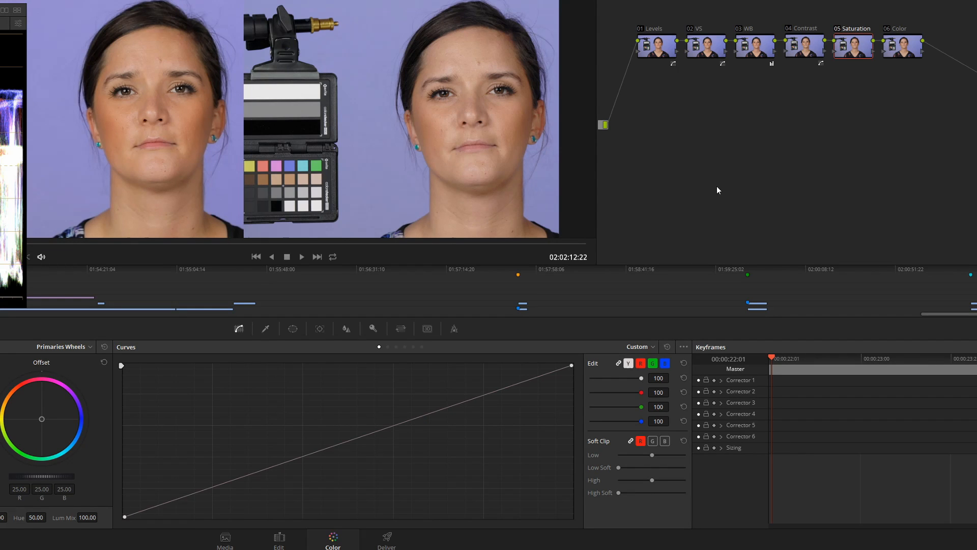
# Examine both clips' saturation on the vectorscope, and return the scope to the waveform to compare colour channel separation
pyautogui.moveTo(0, 9); pyautogui.dragTo(335, 18)
pyautogui.click(54, 30)
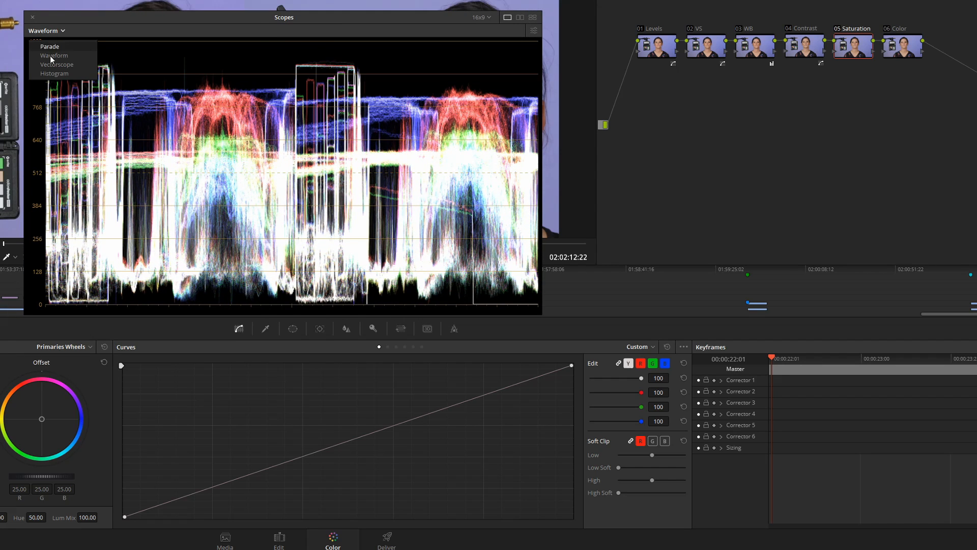
pyautogui.click(50, 66)
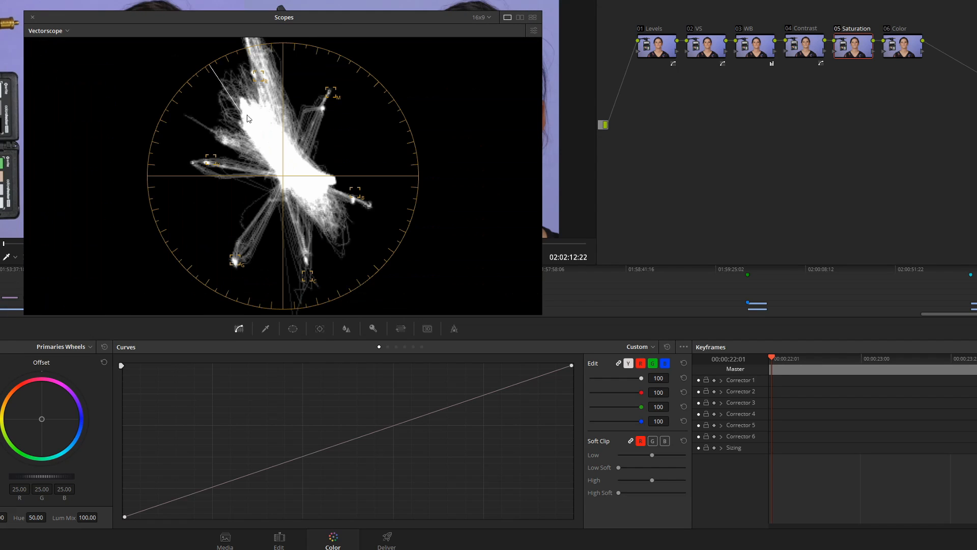
pyautogui.click(52, 32)
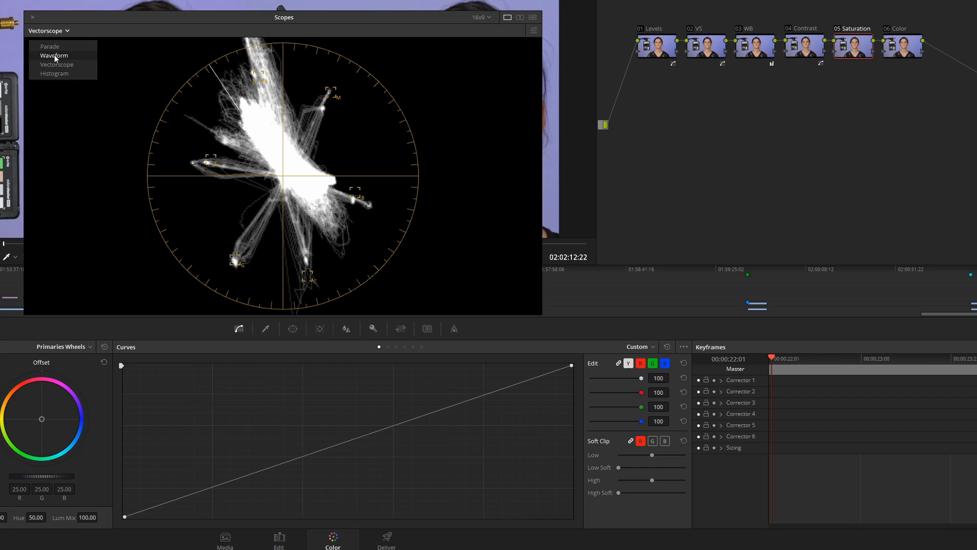
pyautogui.click(54, 55)
pyautogui.moveTo(336, 20); pyautogui.dragTo(322, 212)
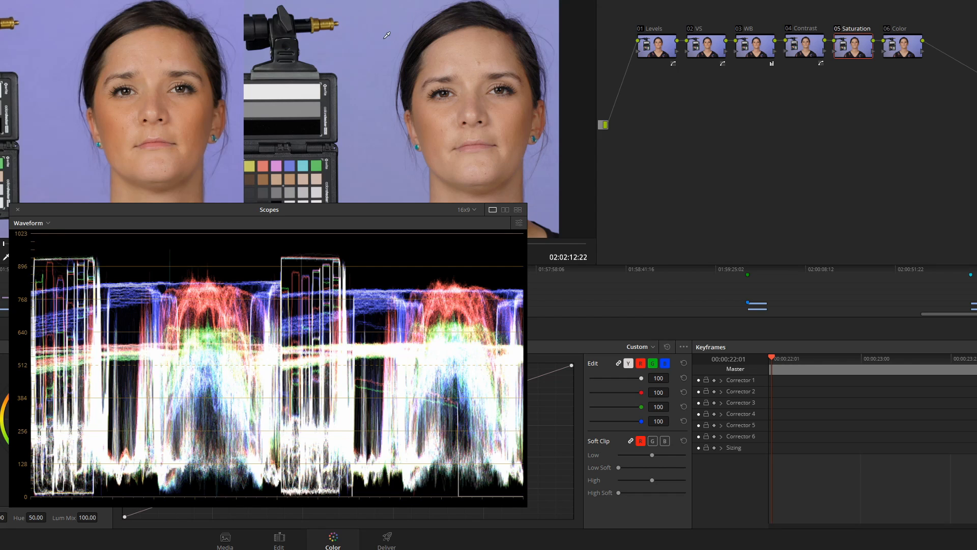
pyautogui.moveTo(326, 213); pyautogui.dragTo(352, 8)
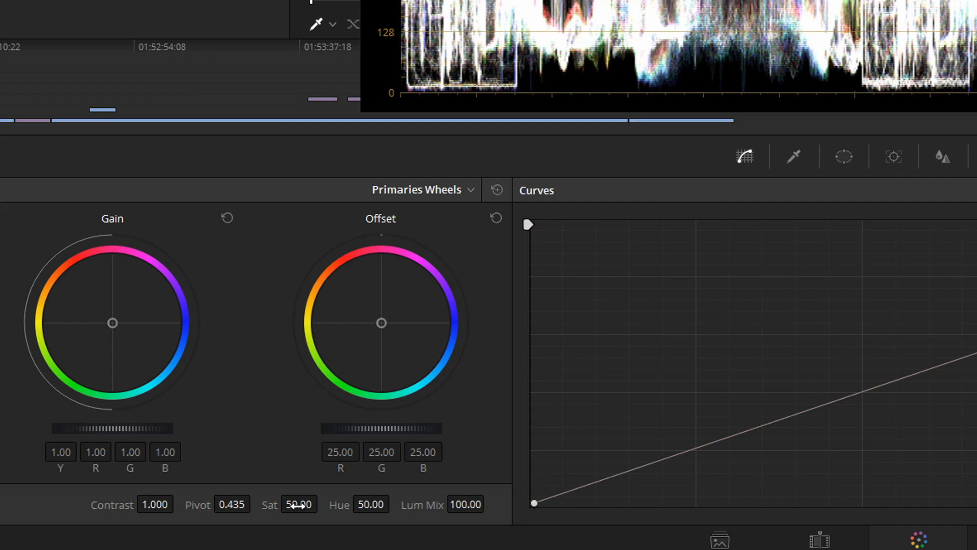
# Raise the Saturation node's saturation to 56.40 and compare the image with the node off and on
pyautogui.moveTo(298, 506); pyautogui.dragTo(323, 502)
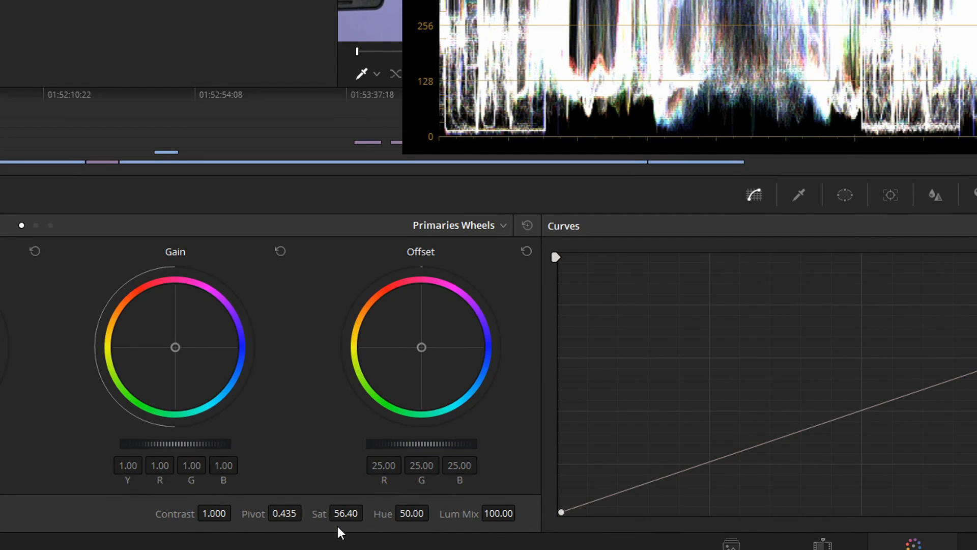
pyautogui.moveTo(636, 30); pyautogui.dragTo(85, 77)
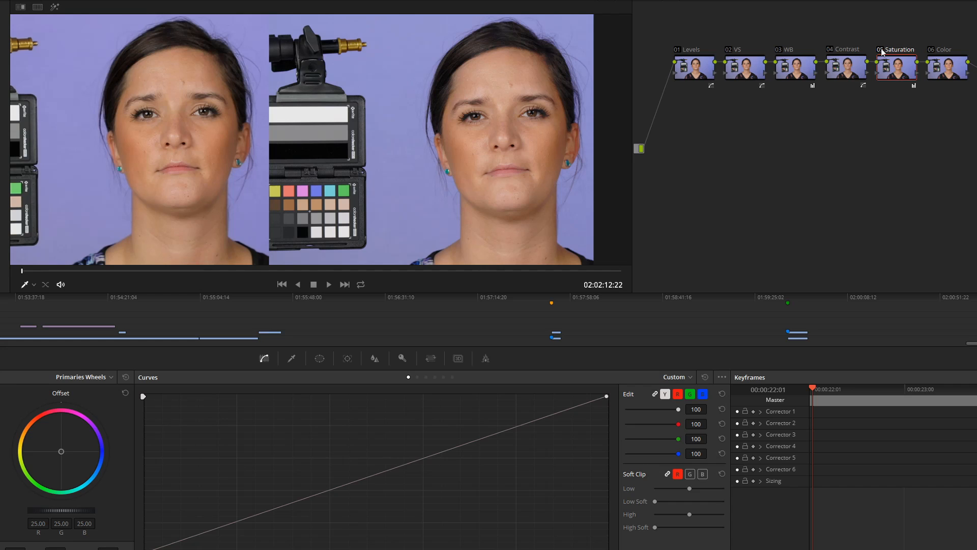
pyautogui.click(881, 49)
pyautogui.click(882, 50)
pyautogui.click(882, 51)
pyautogui.click(882, 51)
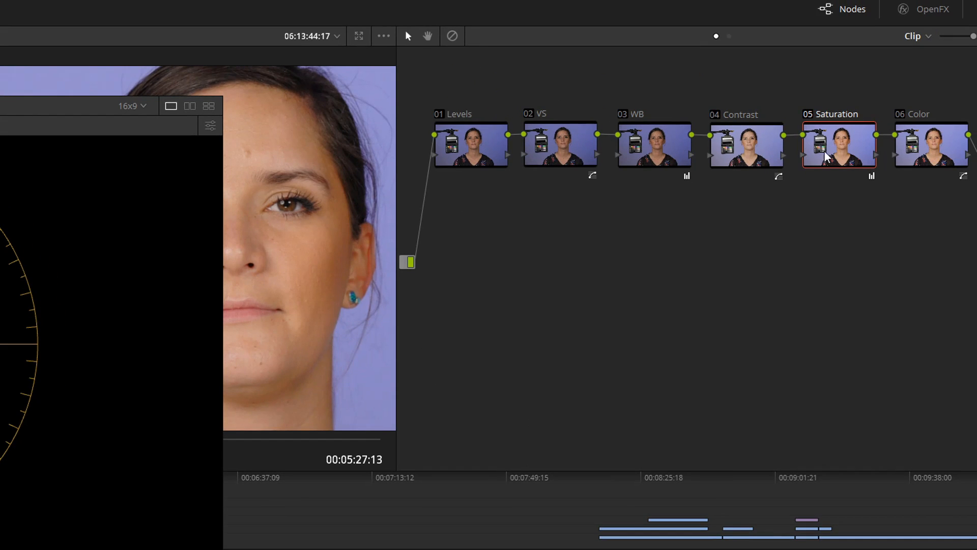
# On the Color node, add Hue Vs Hue curve points for red, yellow, green, cyan, blue and magenta
pyautogui.click(941, 146)
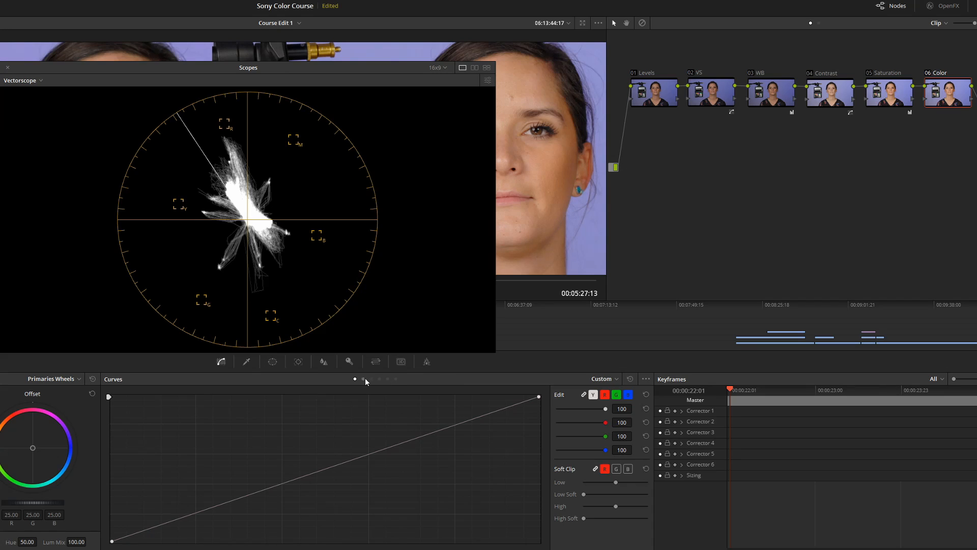
pyautogui.click(363, 379)
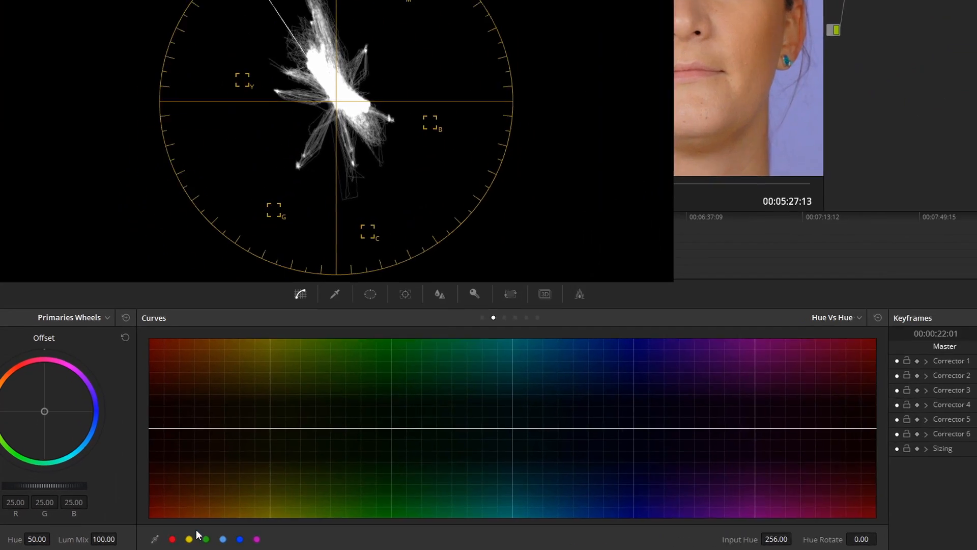
pyautogui.click(127, 542)
pyautogui.click(207, 538)
pyautogui.click(226, 538)
pyautogui.click(245, 538)
pyautogui.click(263, 538)
pyautogui.click(281, 538)
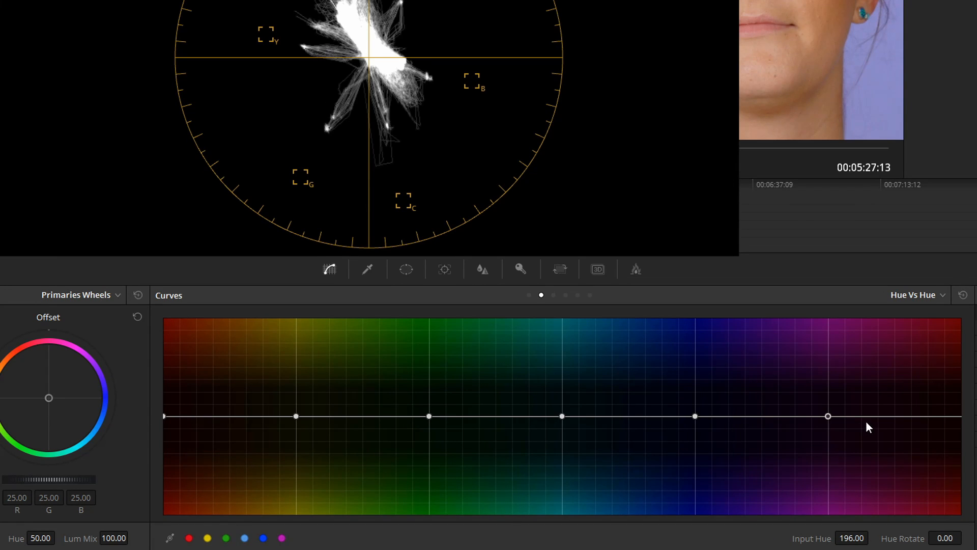
# On the Hue Vs Sat curve, add control points for red, yellow, green, cyan, blue and magenta
pyautogui.click(553, 295)
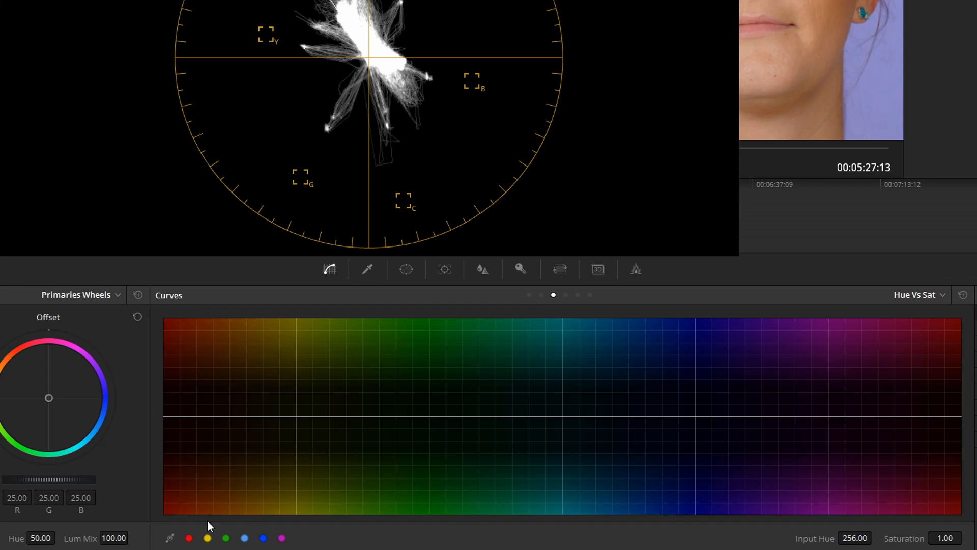
pyautogui.click(189, 538)
pyautogui.click(207, 538)
pyautogui.click(226, 538)
pyautogui.click(244, 538)
pyautogui.click(263, 538)
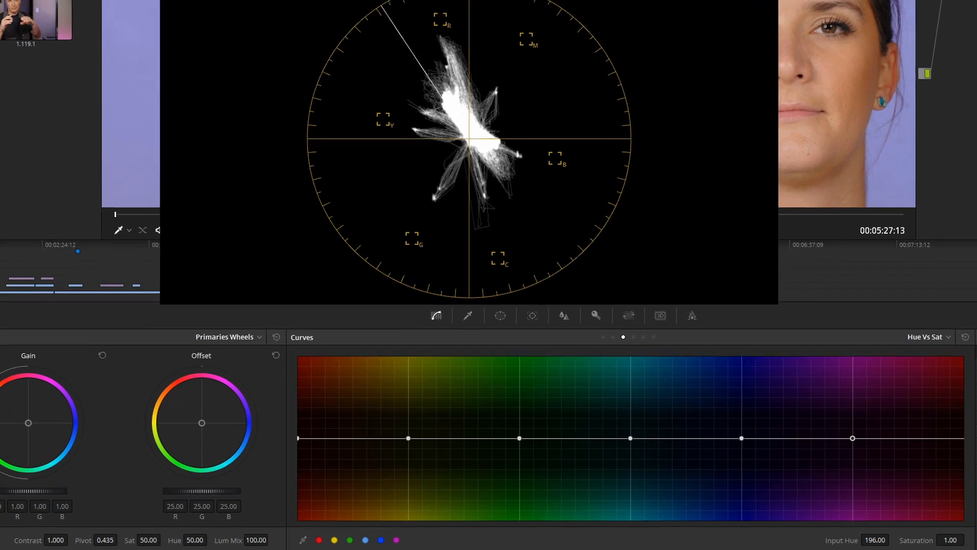
# Compare the vectorscope with and without 2x zoom, leaving the zoom on and the graticule at full brightness
pyautogui.rightClick(673, 240)
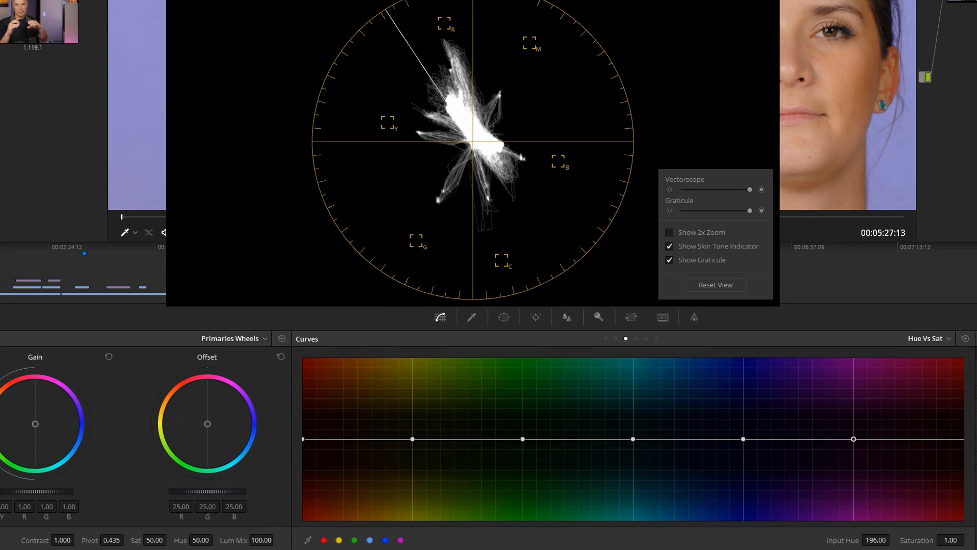
pyautogui.click(669, 232)
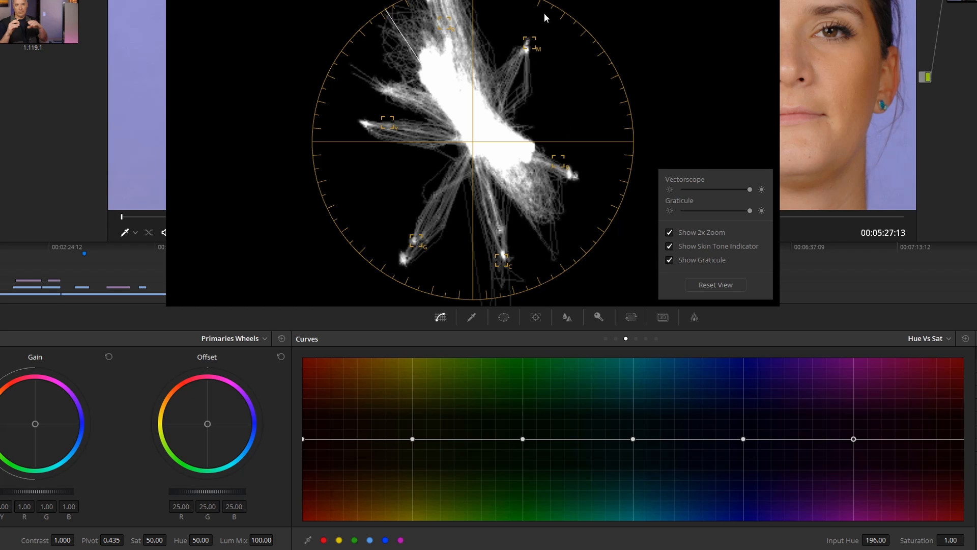
pyautogui.moveTo(750, 210); pyautogui.dragTo(824, 219)
pyautogui.click(670, 233)
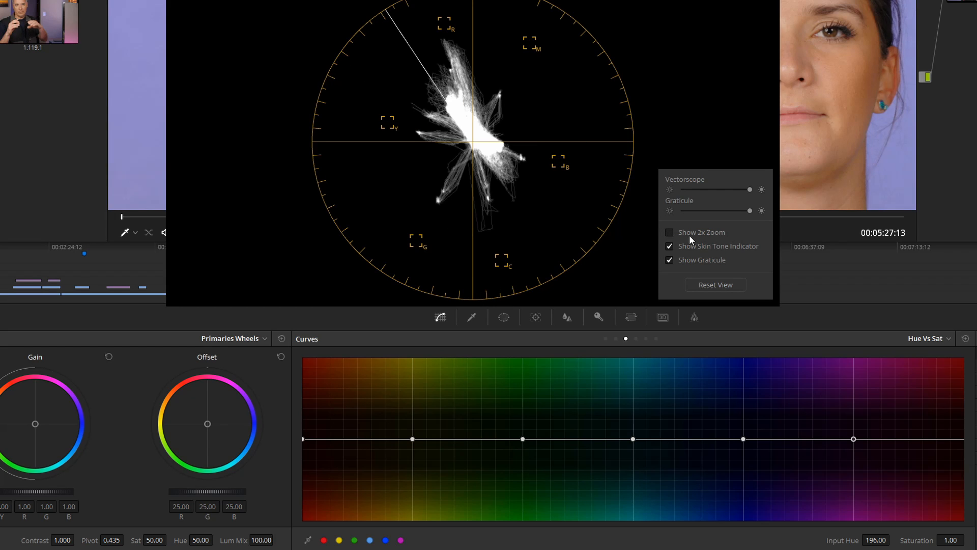
pyautogui.click(670, 232)
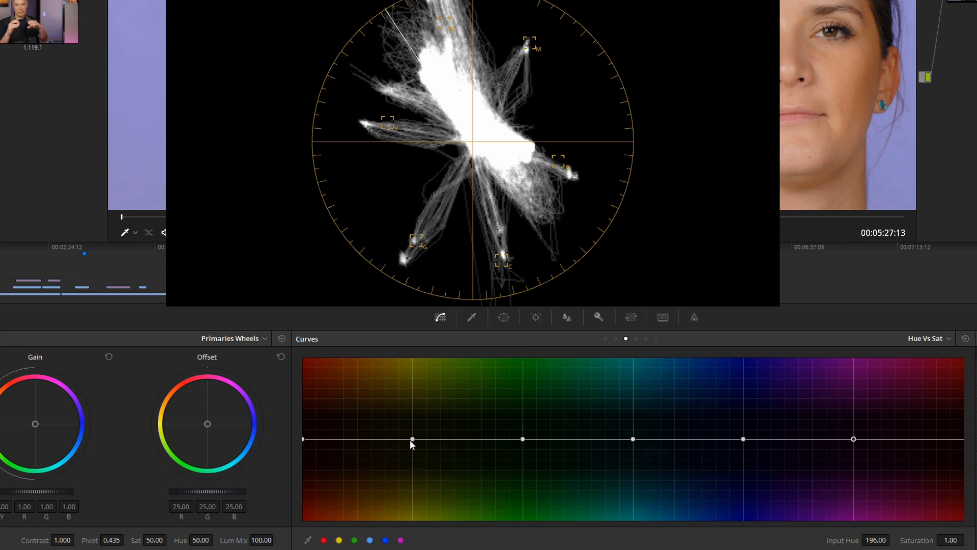
# On the Hue Vs Sat curve, lower yellow to 0.98, green to 0.84 and cyan to 0.78, raise blue slightly, and raise magenta to 1.06
pyautogui.moveTo(413, 440)
pyautogui.mouseDown()
pyautogui.moveTo(411, 450)
pyautogui.moveTo(412, 441)
pyautogui.mouseUp()
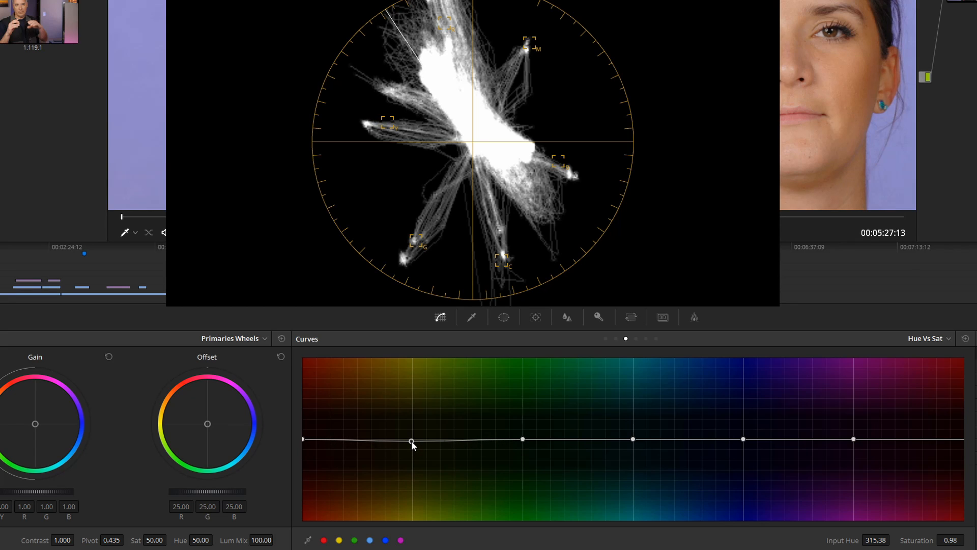
pyautogui.moveTo(524, 438); pyautogui.dragTo(525, 452)
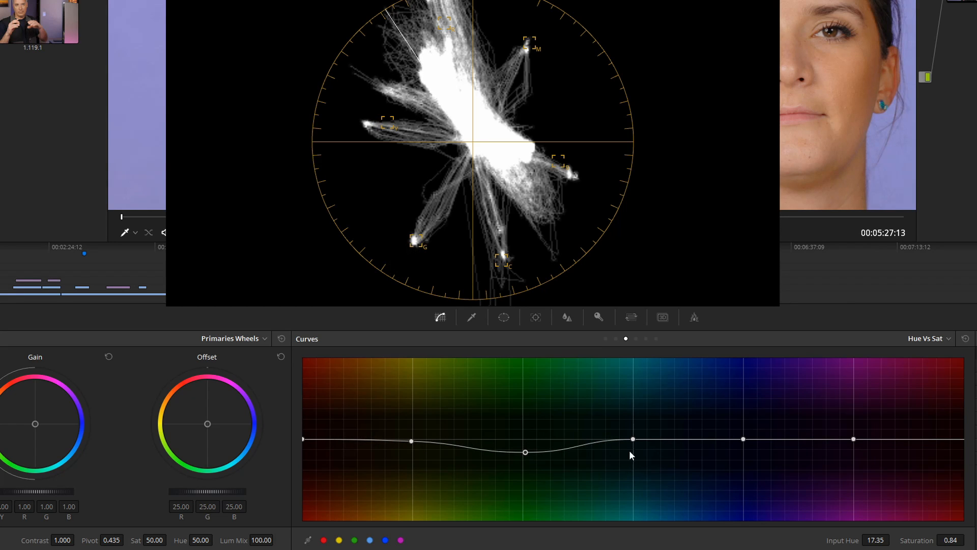
pyautogui.moveTo(634, 439); pyautogui.dragTo(631, 457)
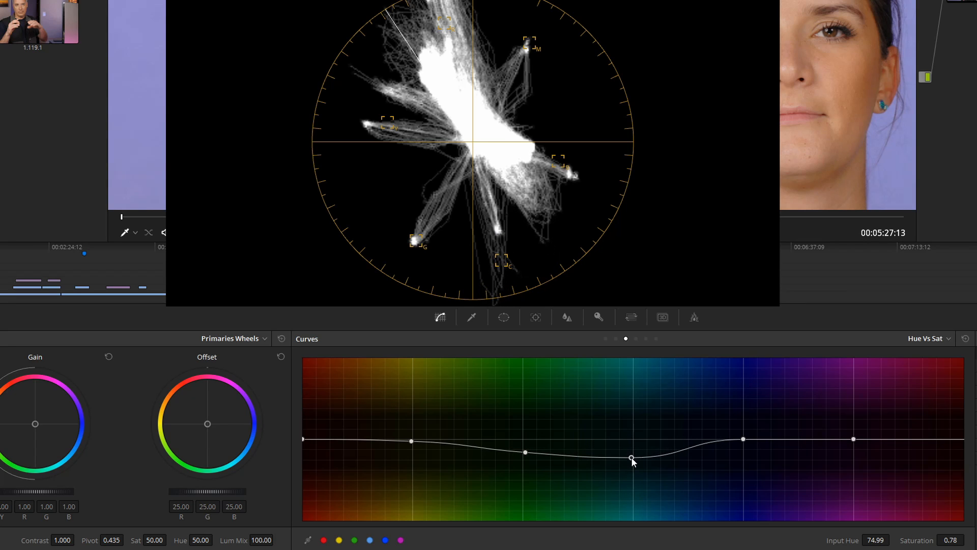
pyautogui.moveTo(746, 440); pyautogui.dragTo(741, 436)
pyautogui.moveTo(855, 439); pyautogui.dragTo(857, 435)
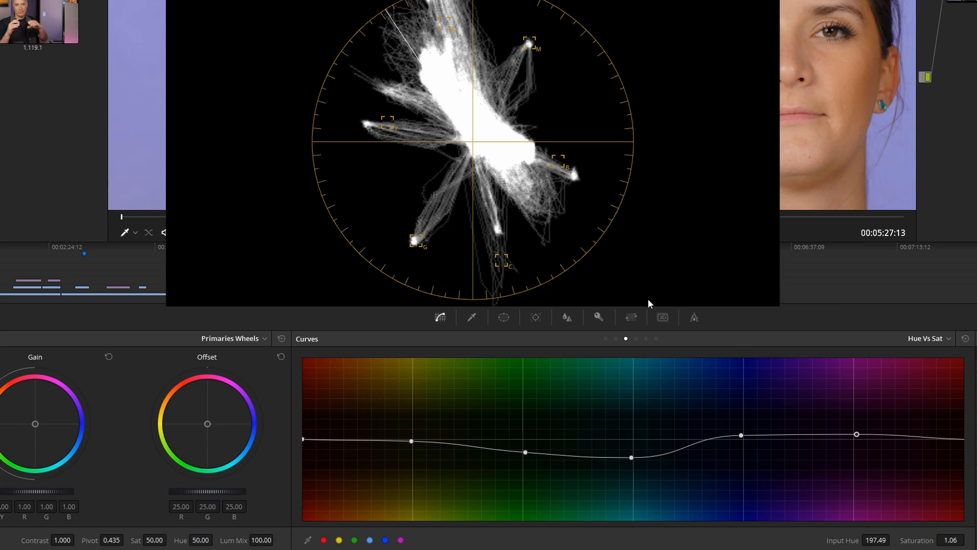
# On the Hue Vs Hue curve, rotate yellow to -1.75 and fine-tune the green, cyan, blue and magenta points against the vectorscope targets
pyautogui.click(616, 339)
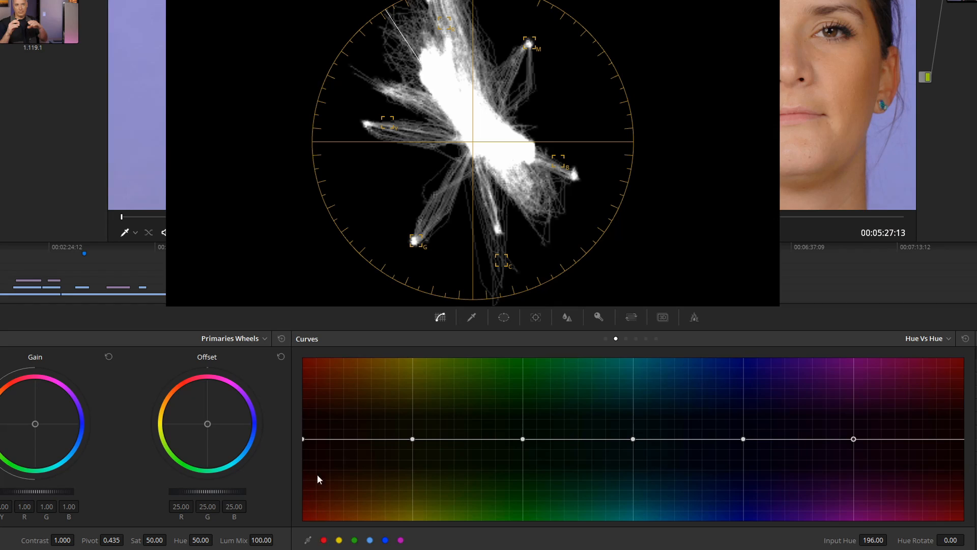
pyautogui.moveTo(413, 438); pyautogui.dragTo(410, 438)
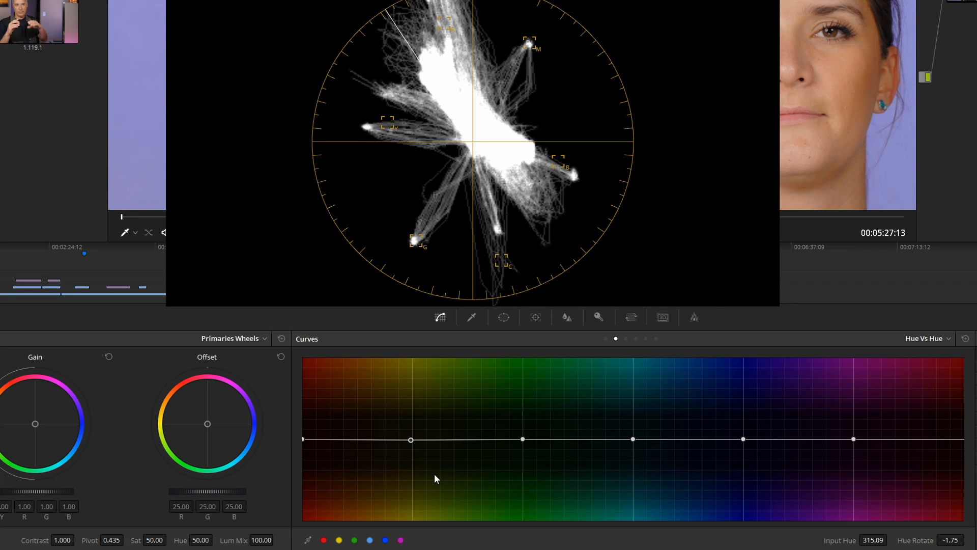
pyautogui.moveTo(524, 439); pyautogui.dragTo(526, 440)
pyautogui.click(634, 440)
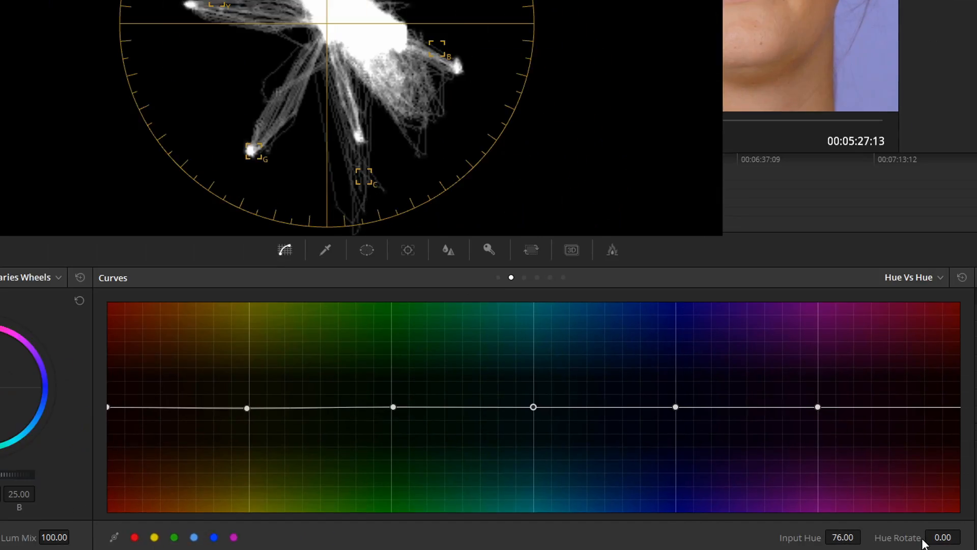
pyautogui.moveTo(951, 540)
pyautogui.mouseDown()
pyautogui.moveTo(916, 540)
pyautogui.moveTo(911, 523)
pyautogui.moveTo(886, 522)
pyautogui.moveTo(946, 539)
pyautogui.mouseUp()
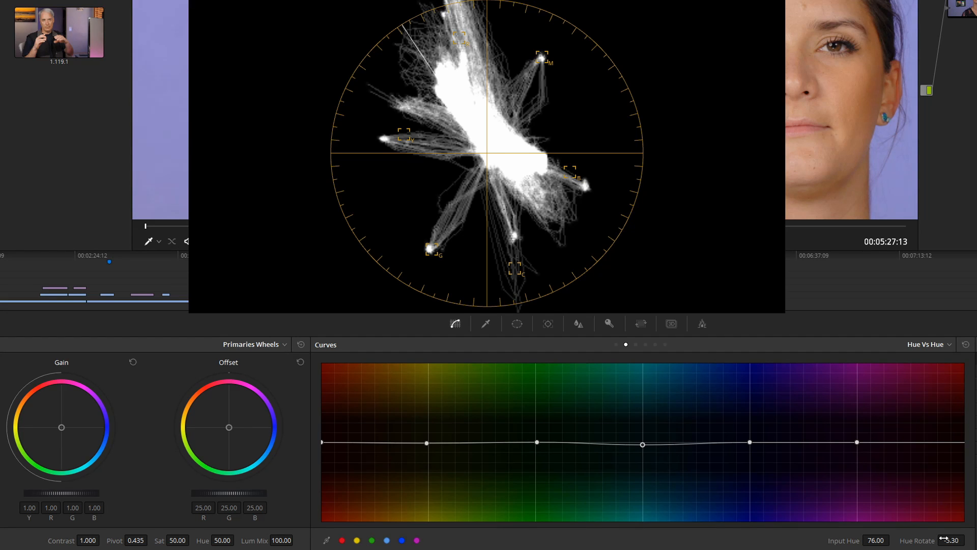
pyautogui.moveTo(946, 539); pyautogui.dragTo(947, 539)
pyautogui.click(750, 442)
pyautogui.click(858, 442)
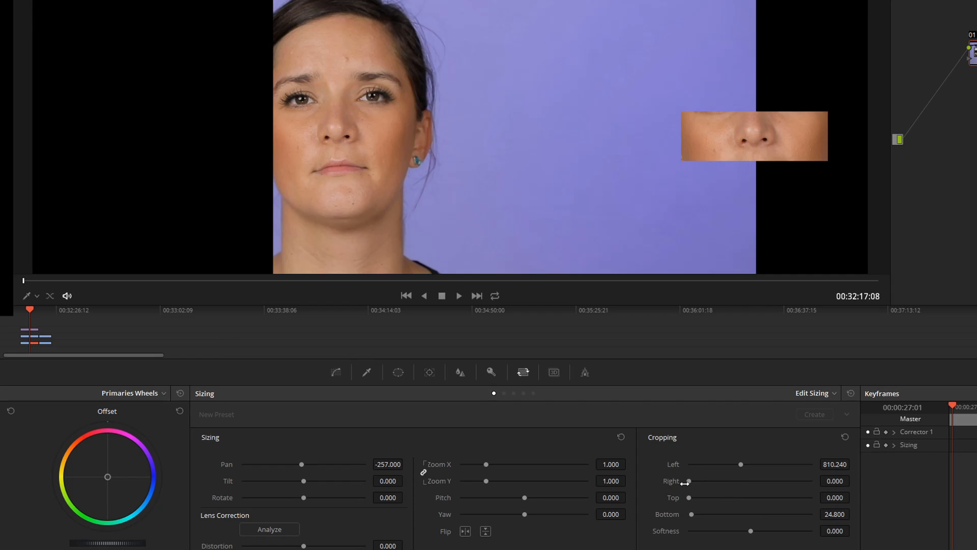
# Crop the Canon clip to a nose-and-cheeks skin patch with right 793.240, top 360.180 and bottom 615.060
pyautogui.moveTo(689, 481); pyautogui.dragTo(739, 481)
pyautogui.moveTo(689, 497); pyautogui.dragTo(730, 497)
pyautogui.moveTo(691, 514); pyautogui.dragTo(759, 514)
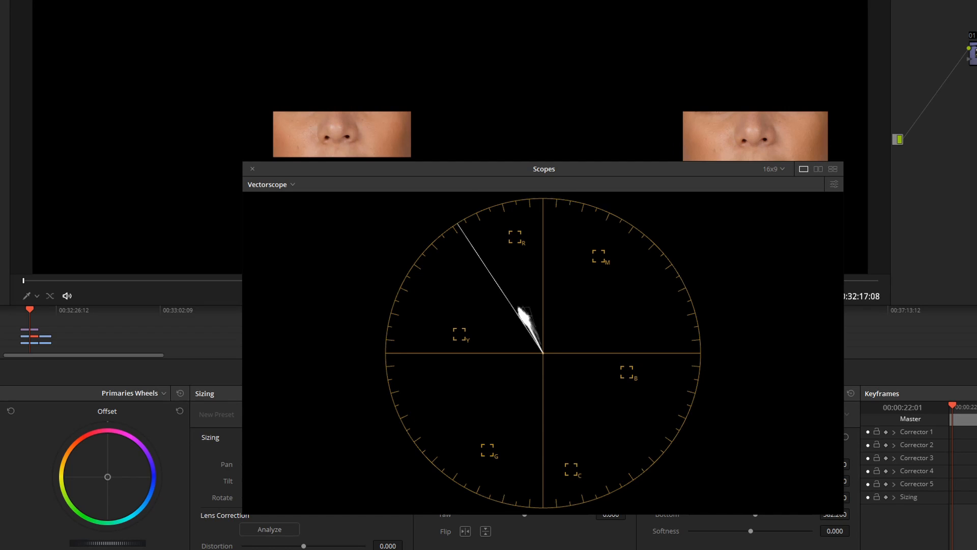
# Hide the Sony clip to isolate the Canon clip's skin patch on the vectorscope, and view the trace at 2x zoom
pyautogui.hotkey('shift', 'd')
pyautogui.hotkey('shift', 'd')
pyautogui.press('Down')
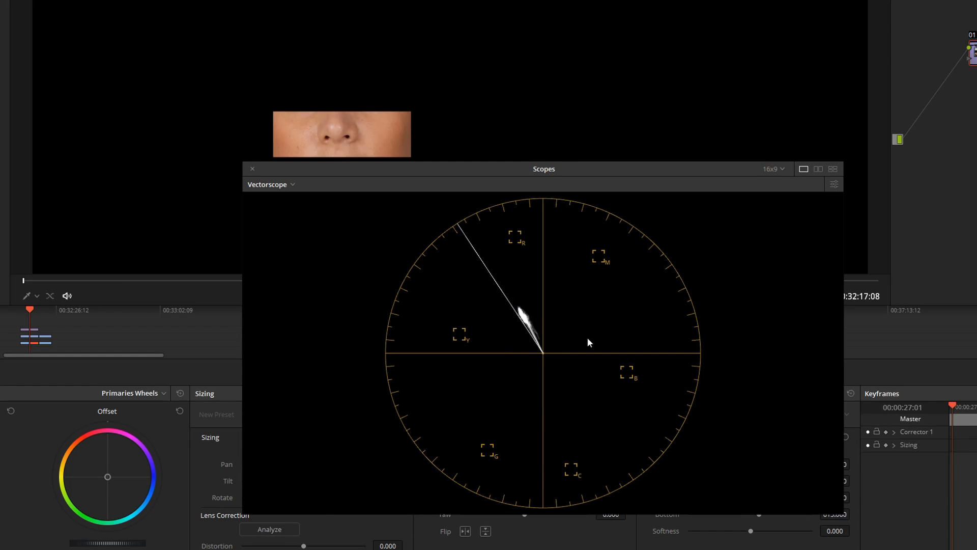
pyautogui.click(834, 185)
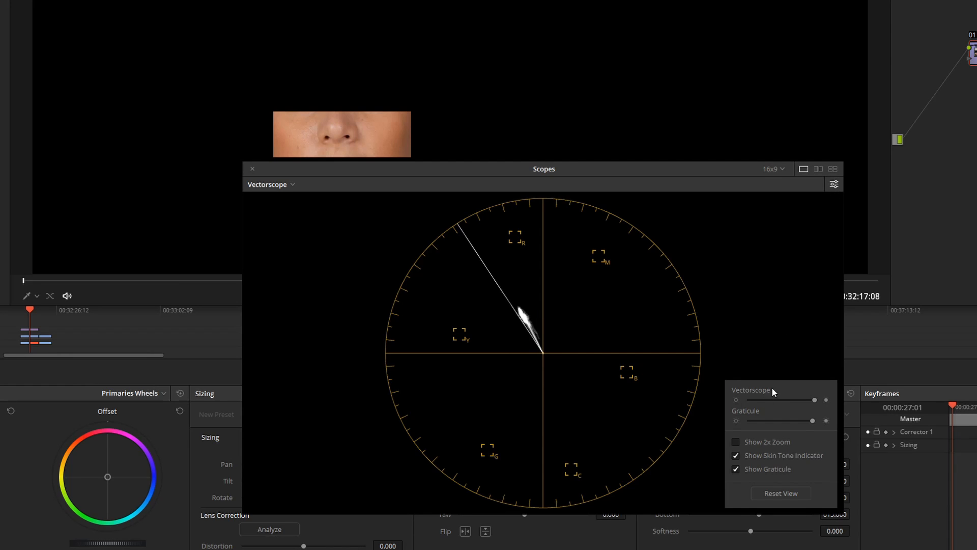
pyautogui.click(735, 442)
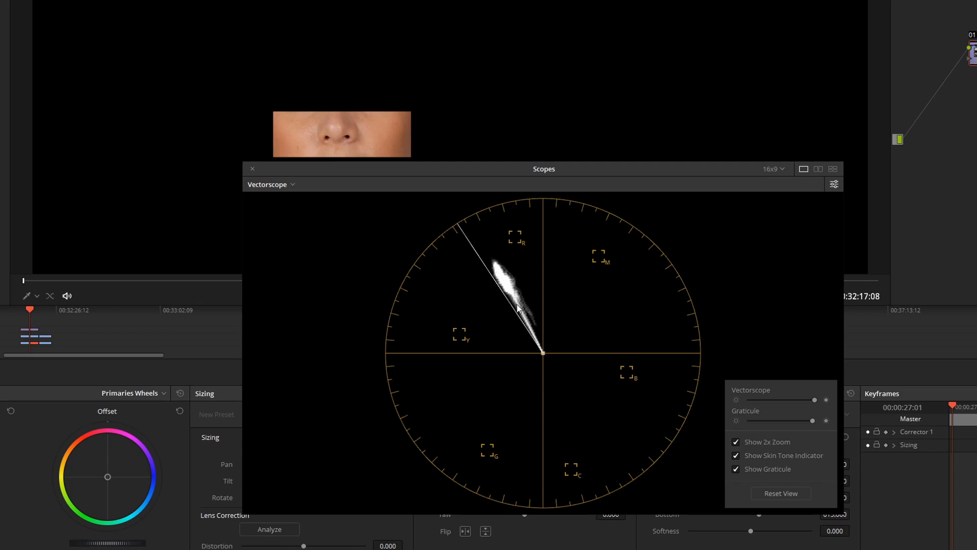
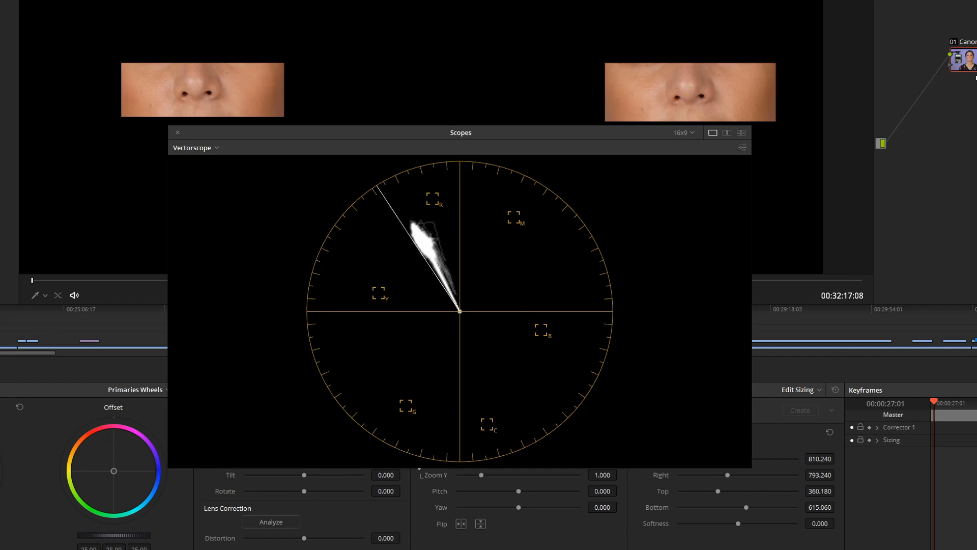
# With the Canon clip disabled, add extra Hue Vs Hue points to the Sony clip in the skin-tone range between red and yellow
pyautogui.press('d')
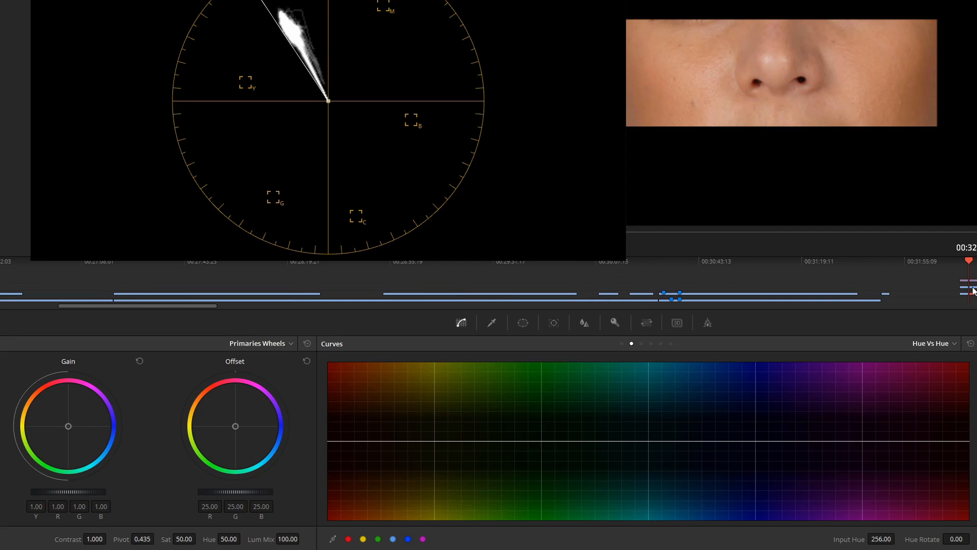
pyautogui.click(973, 287)
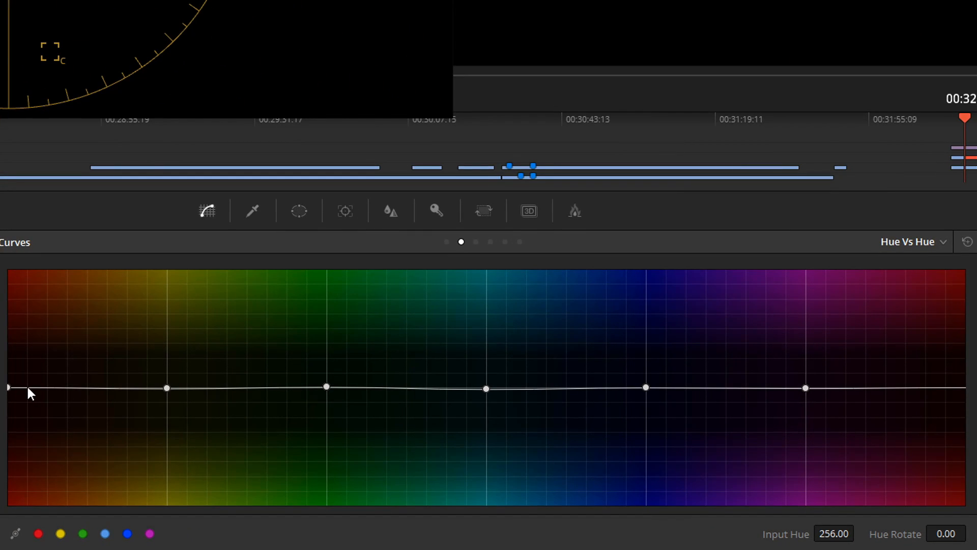
pyautogui.click(26, 387)
pyautogui.moveTo(28, 387)
pyautogui.mouseDown()
pyautogui.moveTo(102, 391)
pyautogui.moveTo(31, 388)
pyautogui.mouseUp()
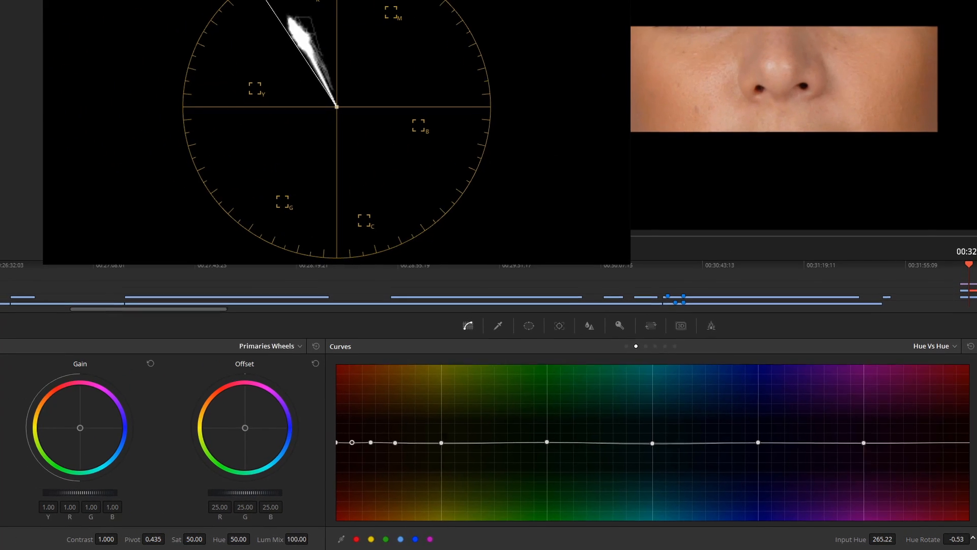
# Test strong hue rotation on the skin-tone point at input hue 265.22, and set the point at 275.89 to a hue rotation of 0.58
pyautogui.moveTo(948, 533); pyautogui.dragTo(976, 533)
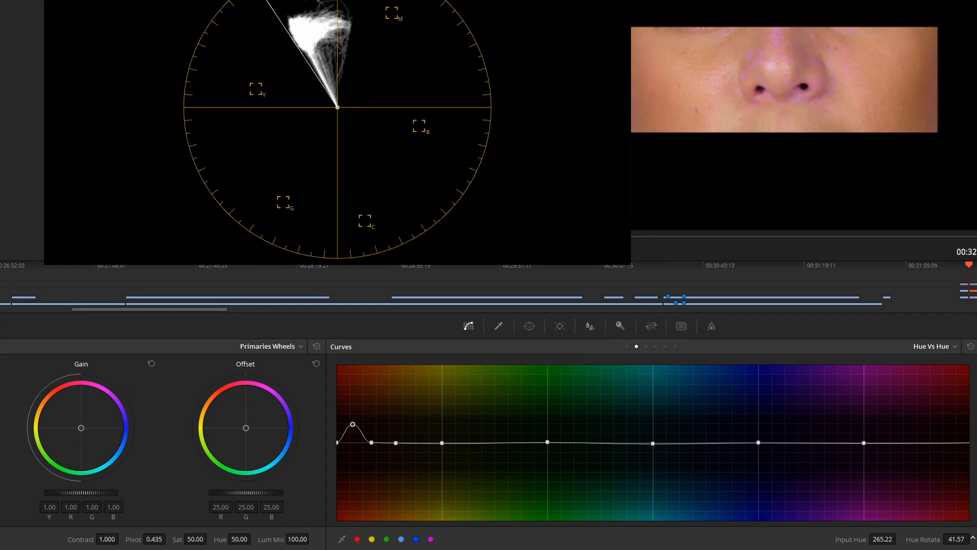
pyautogui.moveTo(976, 533)
pyautogui.mouseDown()
pyautogui.moveTo(931, 533)
pyautogui.moveTo(956, 533)
pyautogui.mouseUp()
pyautogui.click(371, 442)
pyautogui.moveTo(957, 538)
pyautogui.mouseDown()
pyautogui.moveTo(938, 539)
pyautogui.moveTo(974, 538)
pyautogui.mouseUp()
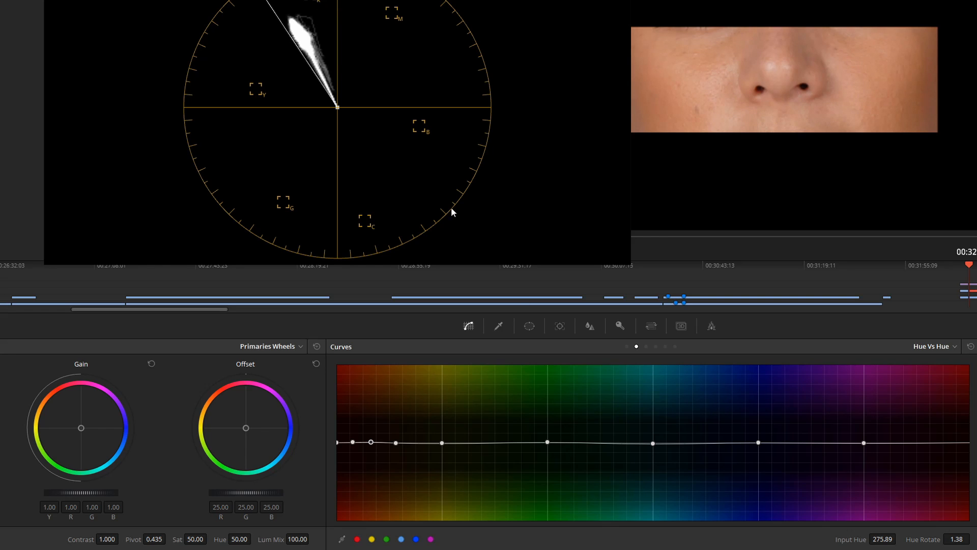
pyautogui.moveTo(406, 0); pyautogui.dragTo(451, 87)
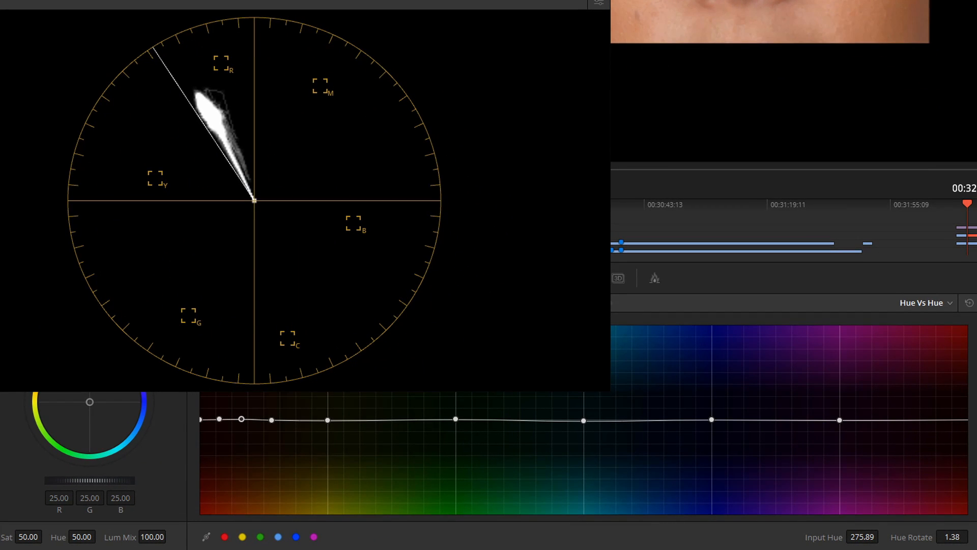
pyautogui.moveTo(241, 418); pyautogui.dragTo(241, 419)
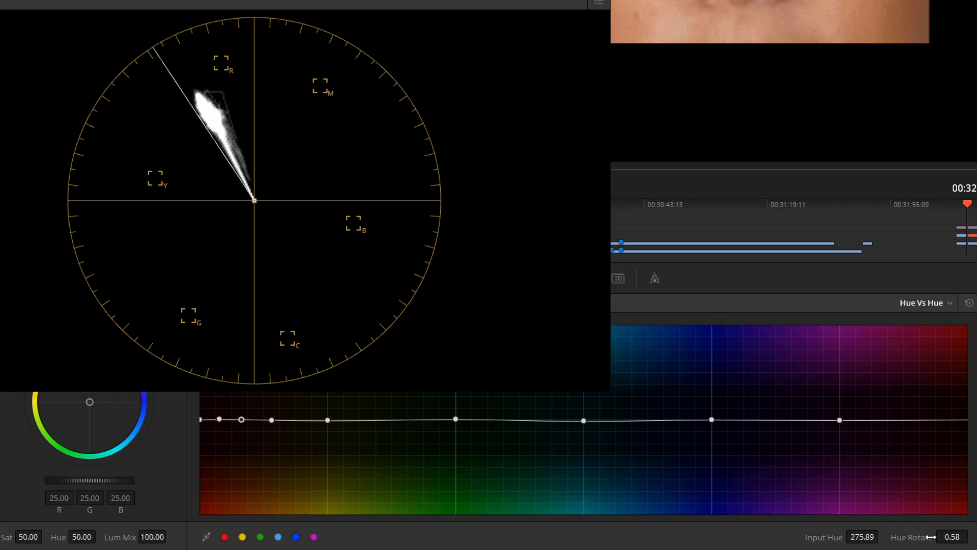
# Fine-tune the hue rotation of the skin-tone point at input hue 265.22 to match the Canon skin trace on the vectorscope
pyautogui.click(219, 419)
pyautogui.scroll(-5, 952, 537)
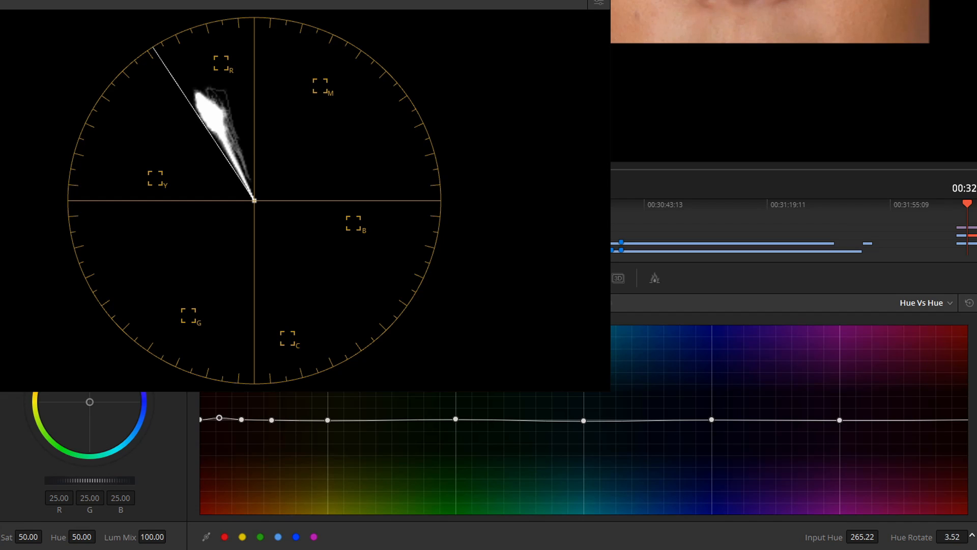
pyautogui.scroll(-2, 952, 537)
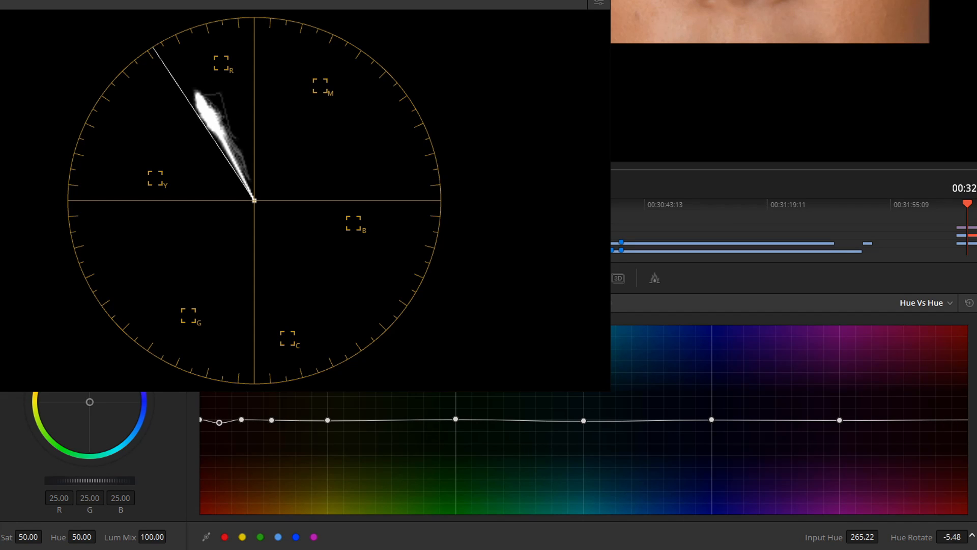
pyautogui.scroll(5, 952, 537)
pyautogui.scroll(1, 952, 537)
pyautogui.scroll(-3, 951, 537)
pyautogui.scroll(-4, 952, 537)
pyautogui.scroll(-2, 952, 537)
pyautogui.scroll(1, 951, 537)
pyautogui.scroll(-1, 952, 537)
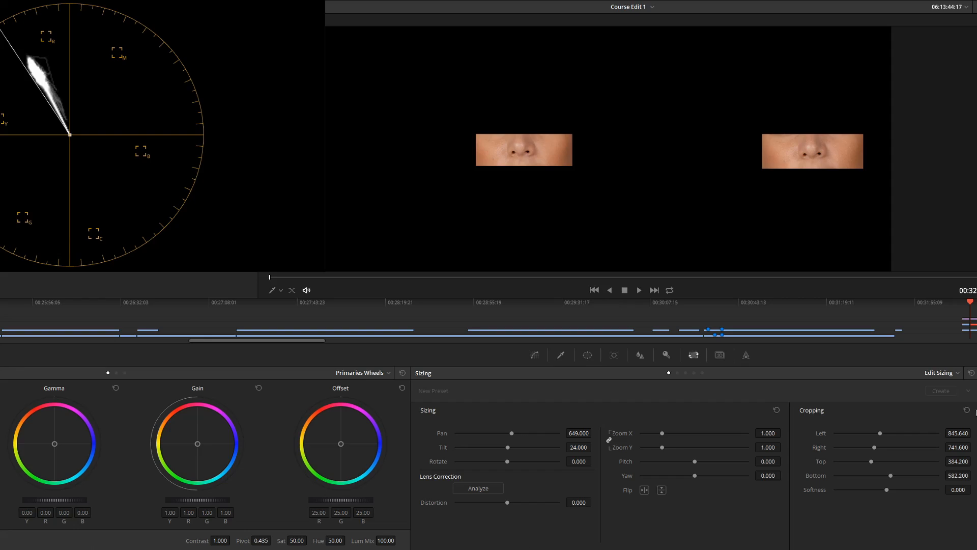
# Reset the Sony clip's cropping and crop its left side to 315.840 for a side-by-side comparison
pyautogui.click(967, 410)
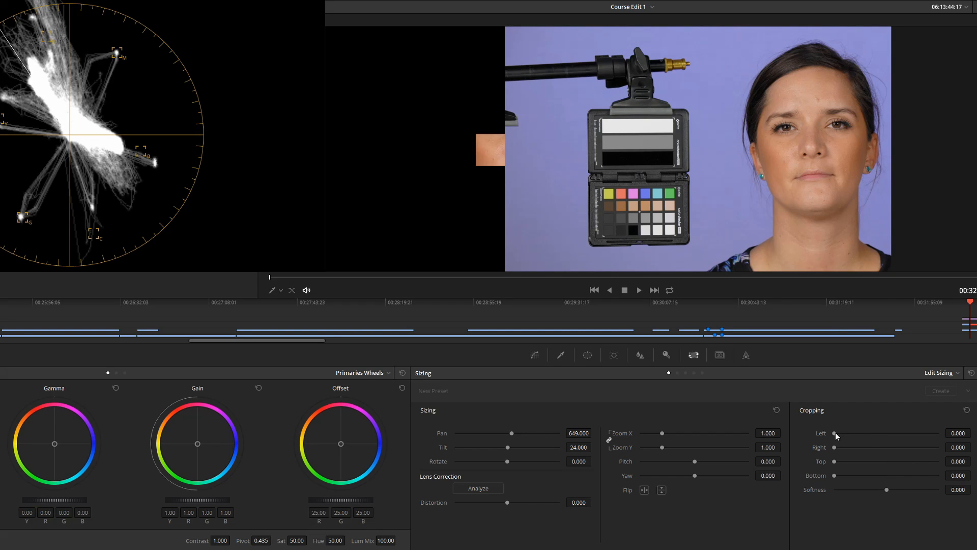
pyautogui.moveTo(836, 433); pyautogui.dragTo(851, 433)
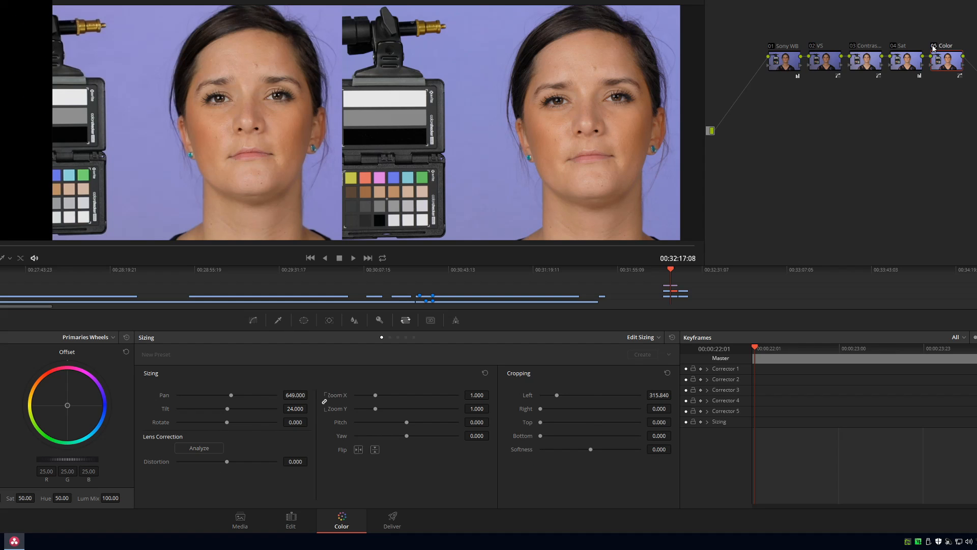
# Compare the Sony clip with the Color node toggled, and test exaggerated hue rotation on the Hue Vs Hue points at input hues 256.00 and 265.22
pyautogui.click(934, 49)
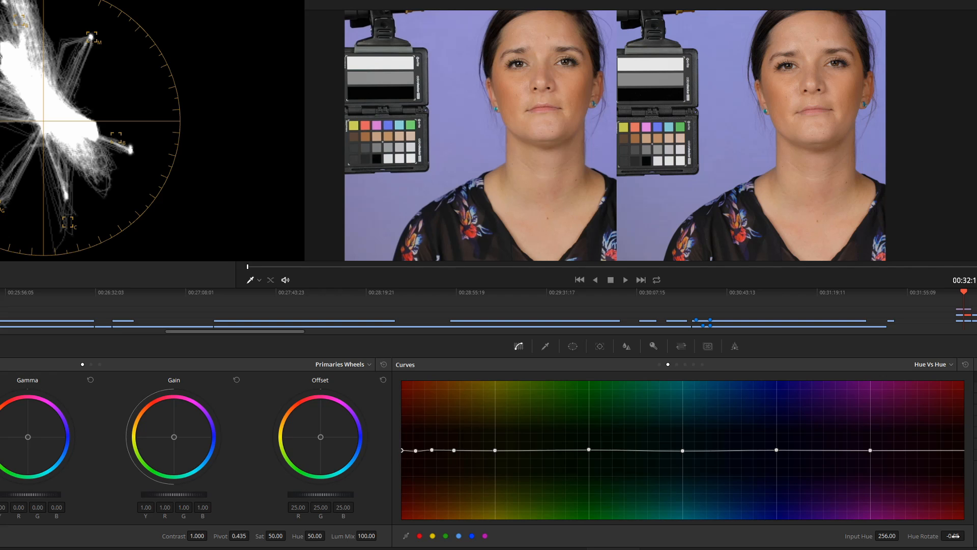
pyautogui.moveTo(953, 536); pyautogui.dragTo(967, 535)
pyautogui.doubleClick(926, 536)
pyautogui.click(416, 451)
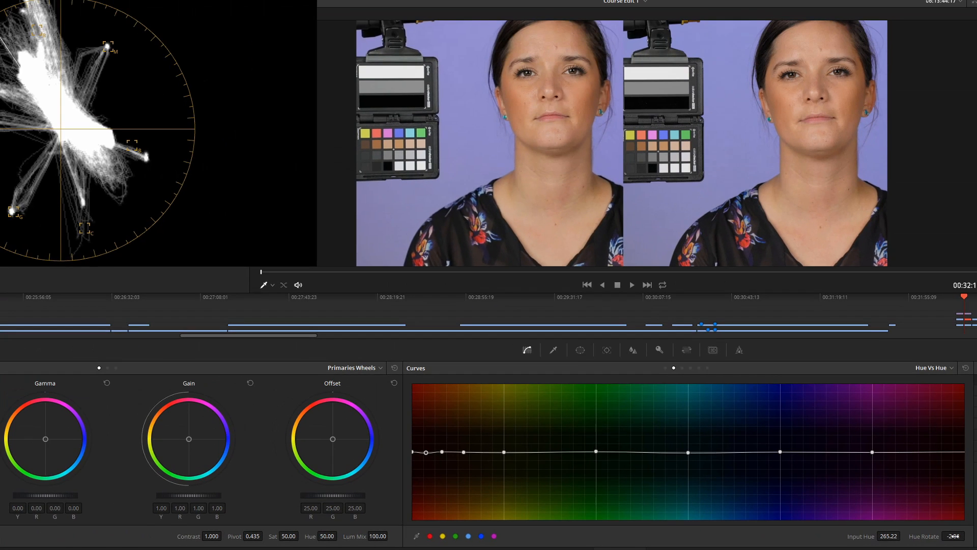
pyautogui.moveTo(954, 536)
pyautogui.mouseDown()
pyautogui.moveTo(967, 535)
pyautogui.moveTo(942, 536)
pyautogui.moveTo(967, 536)
pyautogui.mouseUp()
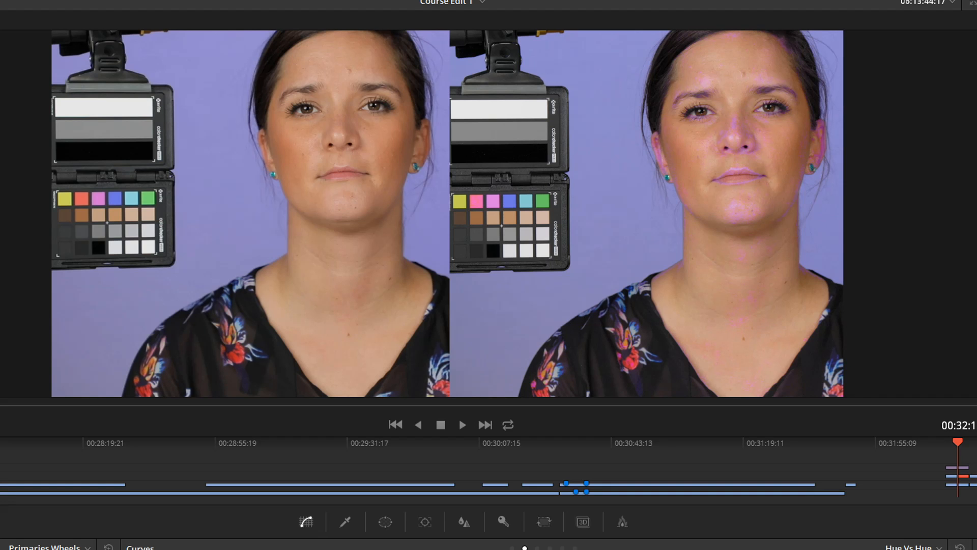
pyautogui.moveTo(426, 470); pyautogui.dragTo(426, 452)
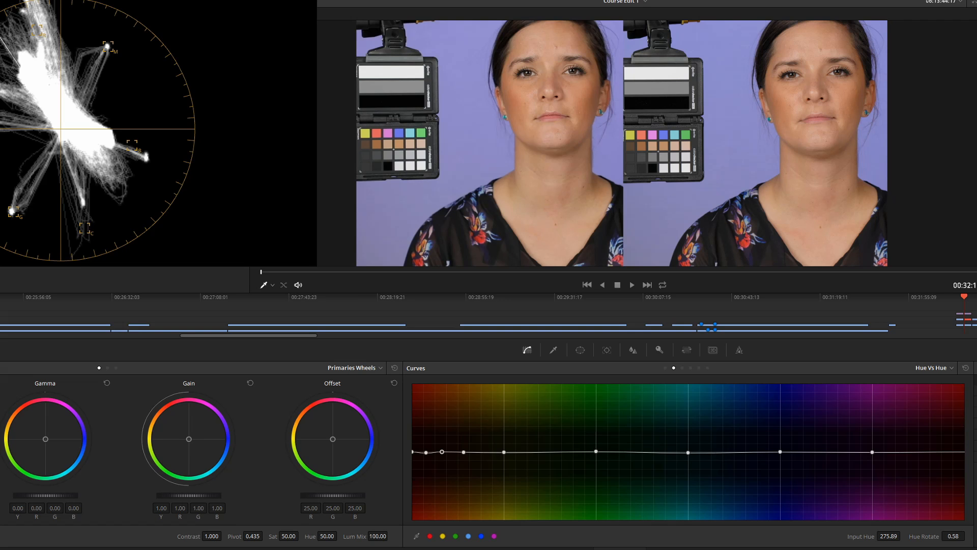
# Test stronger hue rotation on the skin-tone points at input hues 275.89 and 289.72 to see which facial areas each affects
pyautogui.moveTo(442, 451)
pyautogui.mouseDown()
pyautogui.moveTo(442, 432)
pyautogui.moveTo(442, 465)
pyautogui.moveTo(442, 450)
pyautogui.mouseUp()
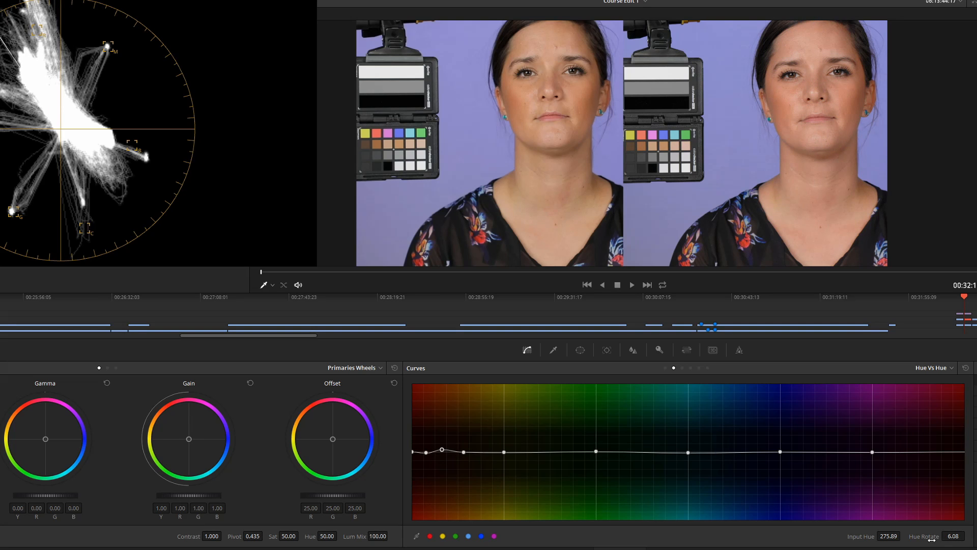
pyautogui.moveTo(931, 539); pyautogui.dragTo(932, 539)
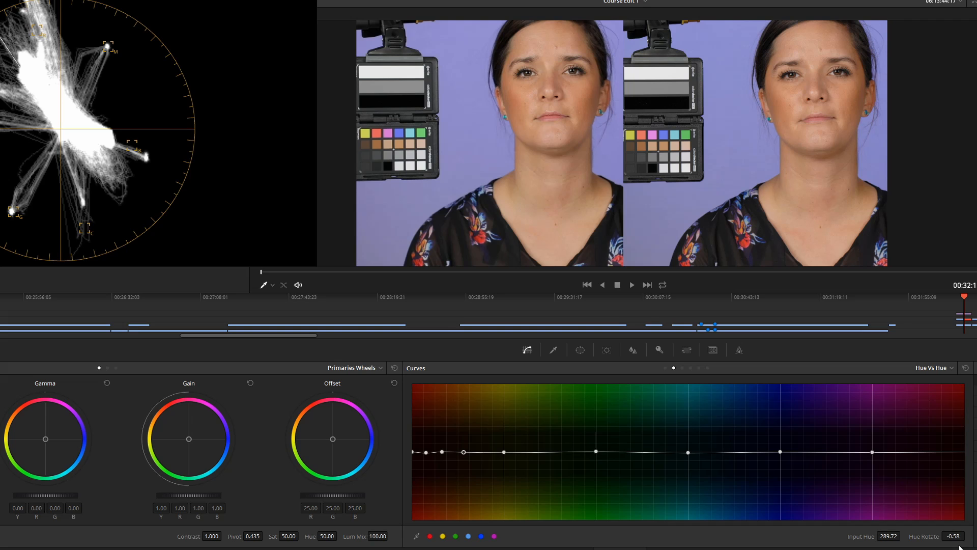
pyautogui.moveTo(928, 537); pyautogui.dragTo(927, 536)
pyautogui.moveTo(952, 536); pyautogui.dragTo(925, 536)
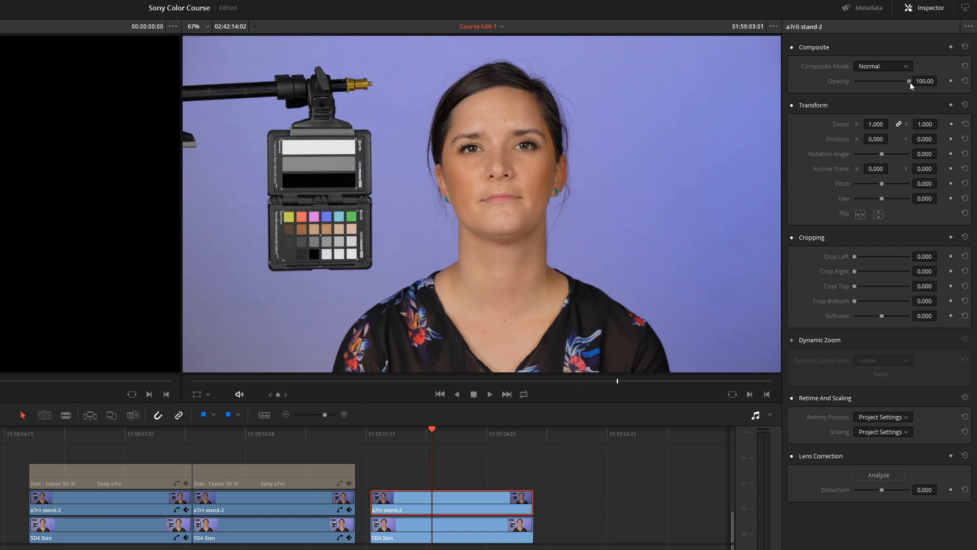
# On the Edit page, lower the a7rii stand-2 clip's opacity to 43.22 and reposition it so the face overlays the 5D4 clip below
pyautogui.moveTo(910, 83); pyautogui.dragTo(872, 96)
pyautogui.click(197, 395)
pyautogui.moveTo(457, 280)
pyautogui.mouseDown()
pyautogui.moveTo(469, 281)
pyautogui.moveTo(441, 270)
pyautogui.mouseUp()
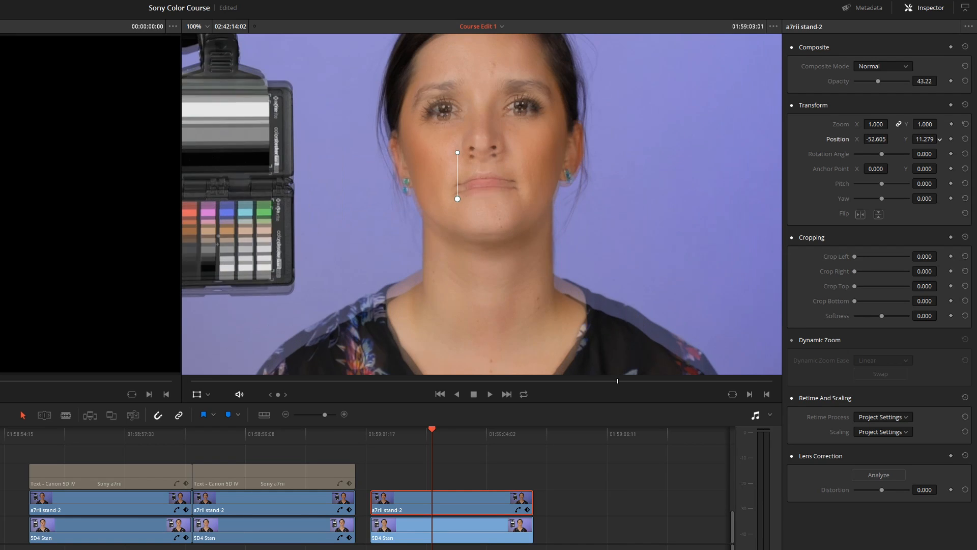
pyautogui.moveTo(929, 138); pyautogui.dragTo(890, 139)
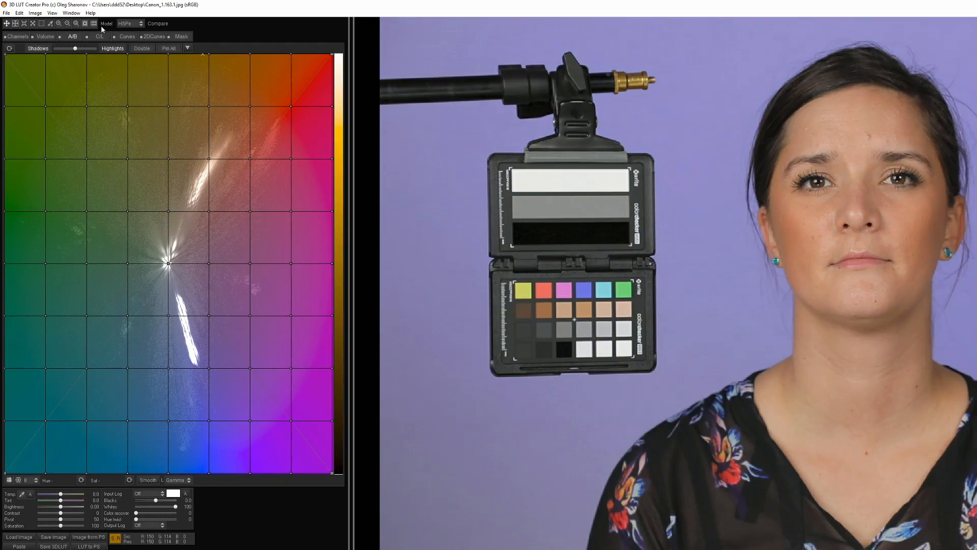
# In 3D LUT Creator, show the colour-sampling grid on the Canon image and save its custom chart as test.cie, replacing the existing file
pyautogui.click(93, 24)
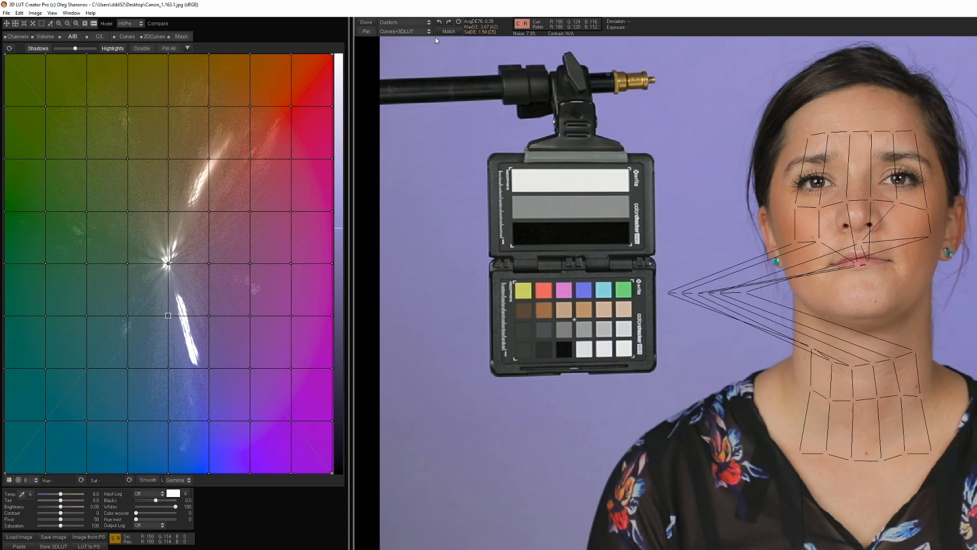
pyautogui.click(410, 24)
pyautogui.click(407, 162)
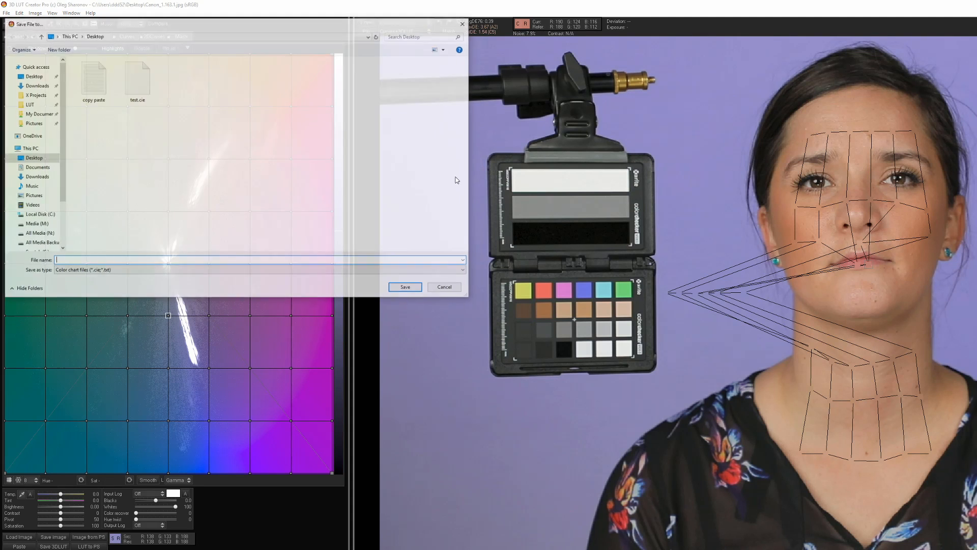
pyautogui.click(136, 82)
pyautogui.click(407, 288)
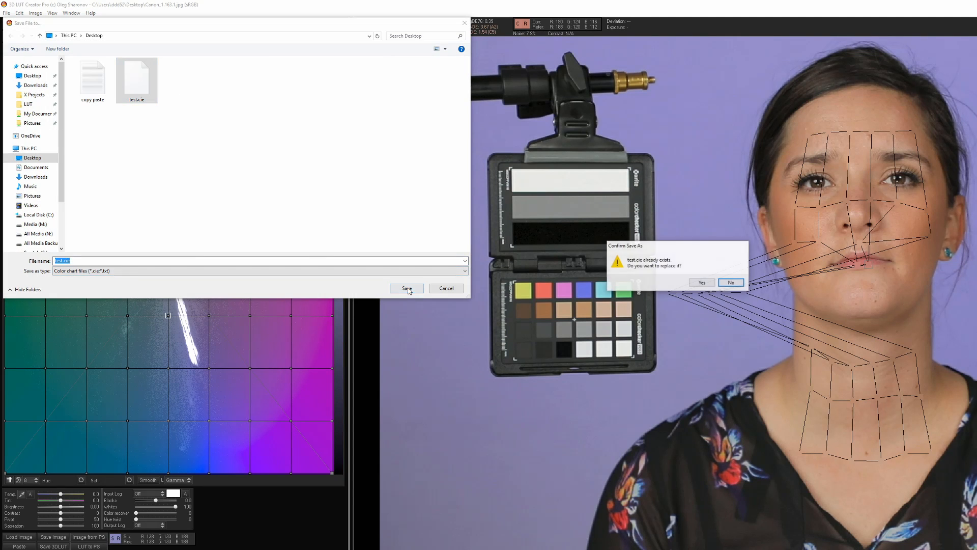
pyautogui.click(702, 283)
# Open the sony_2.203.1 image from the Desktop in place of the Canon image
pyautogui.click(7, 13)
pyautogui.click(22, 22)
pyautogui.click(131, 70)
pyautogui.click(406, 289)
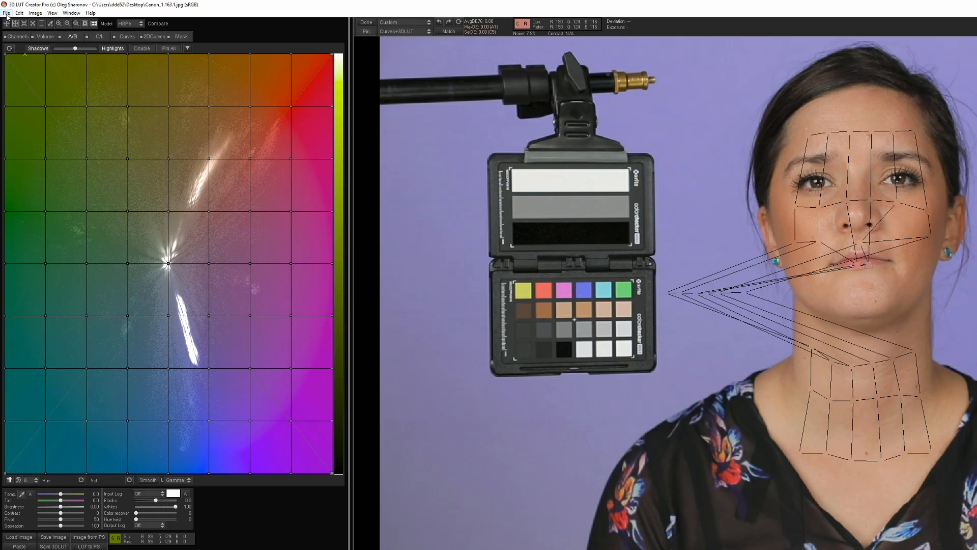
pyautogui.click(6, 14)
pyautogui.click(18, 22)
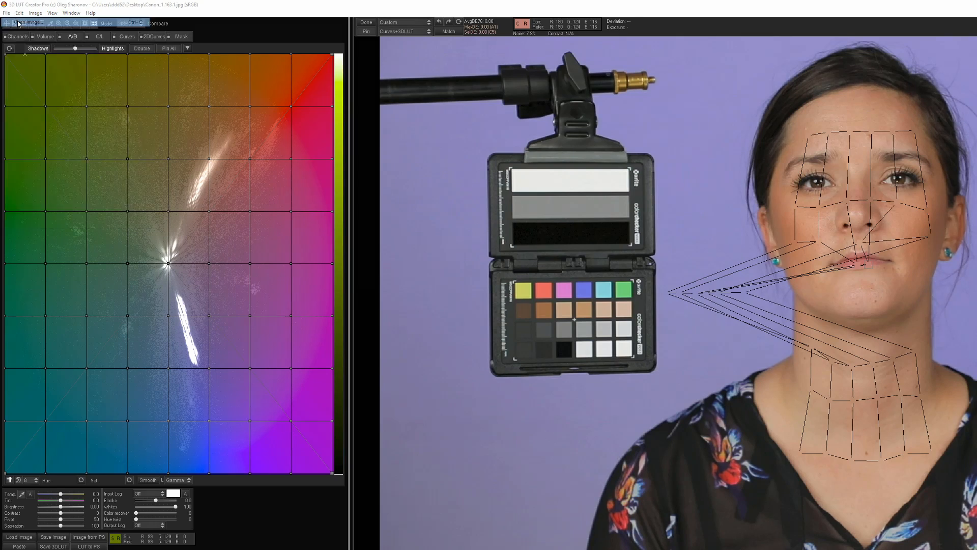
pyautogui.click(128, 69)
pyautogui.click(402, 288)
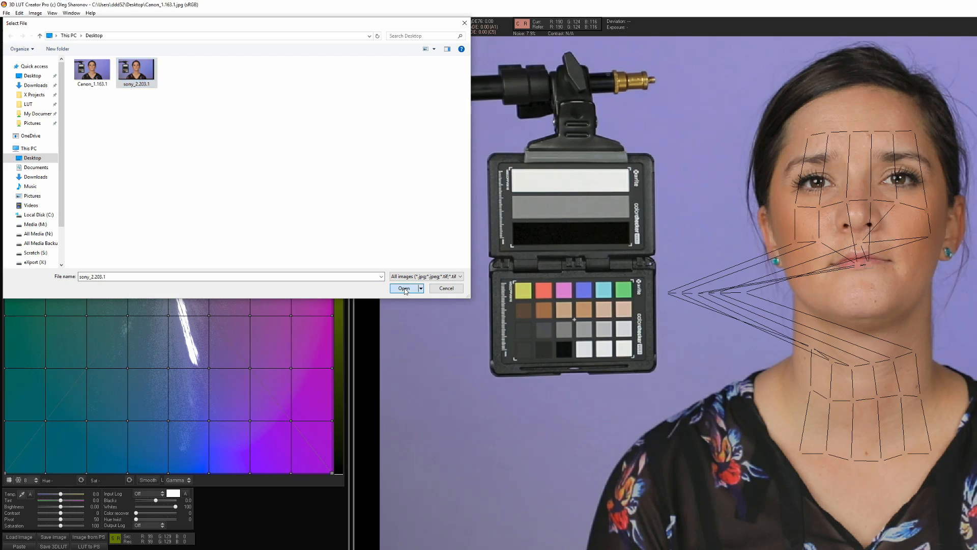
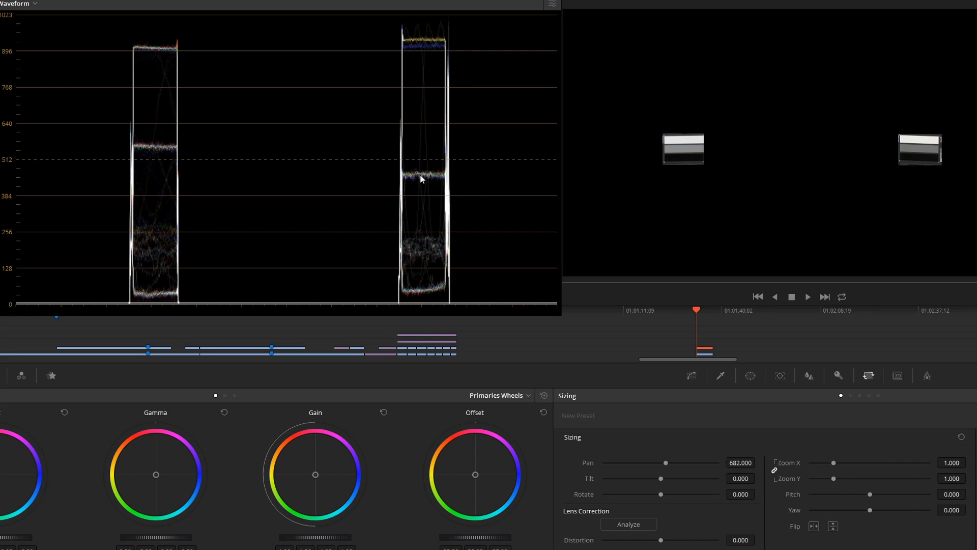
# In DaVinci Resolve, raise the Levels node's custom-curve midtones and lower its white point to match the Sony chart's waveform to the Canon's
pyautogui.click(692, 375)
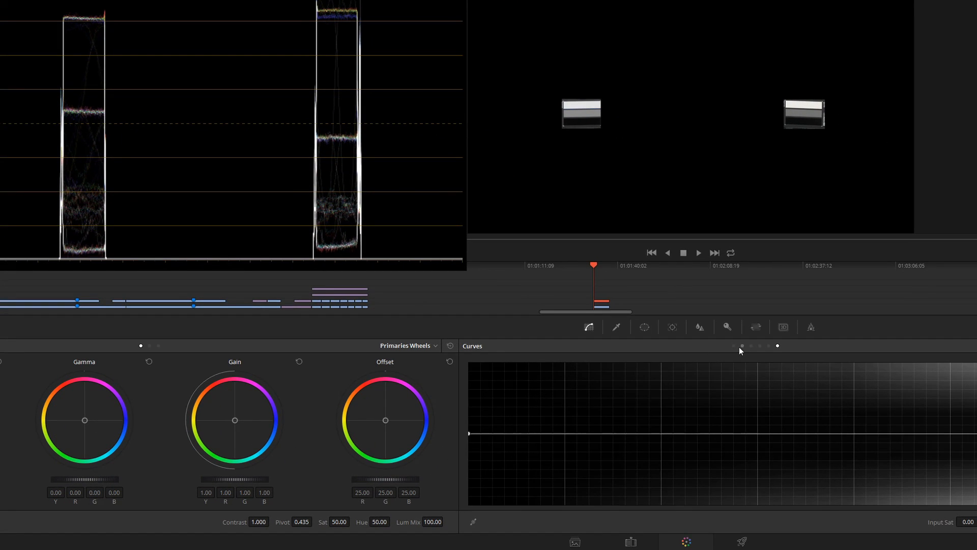
pyautogui.click(734, 345)
pyautogui.moveTo(692, 445); pyautogui.dragTo(689, 433)
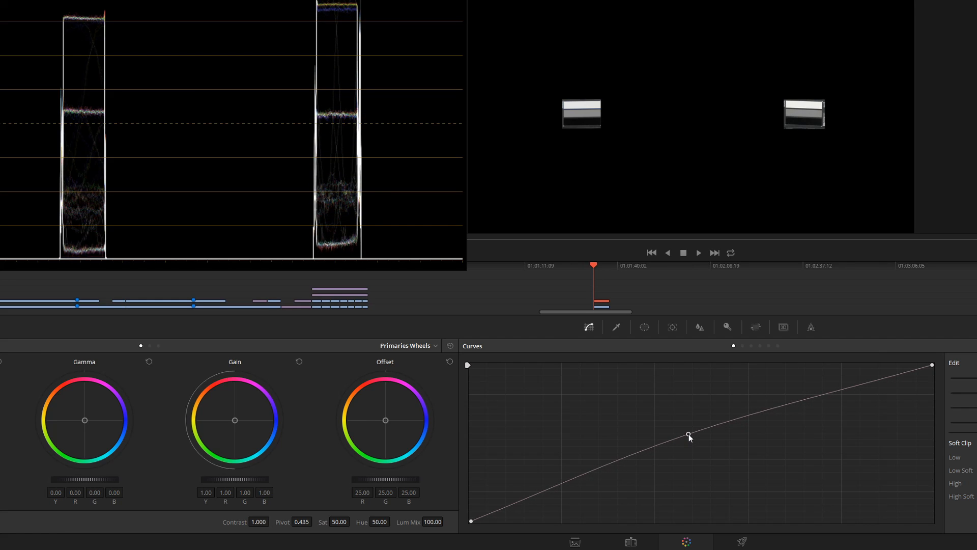
pyautogui.moveTo(933, 366); pyautogui.dragTo(932, 373)
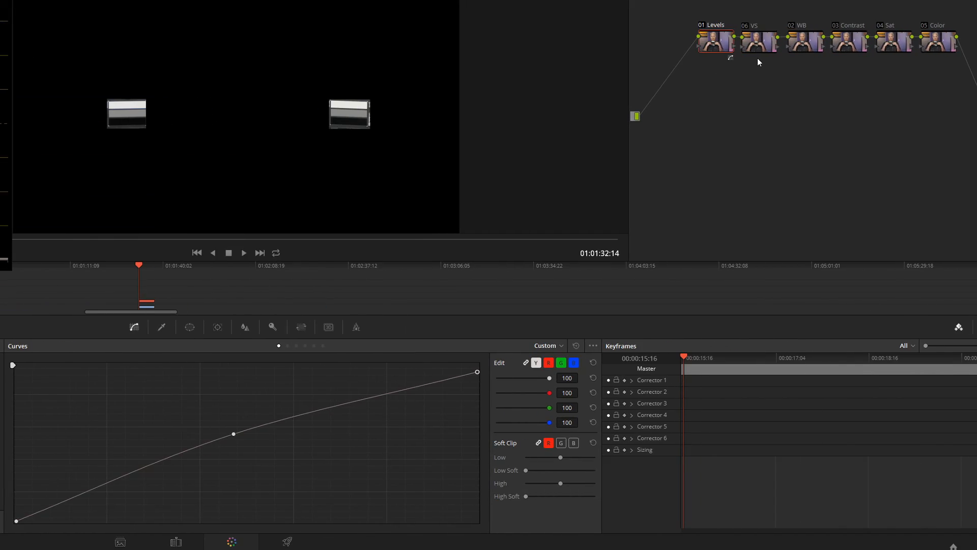
# Apply the VS Cine1 still from the a7rii Cine1 album to the VS node and check its Lum Vs Sat and Sat Vs Sat curves
pyautogui.click(757, 48)
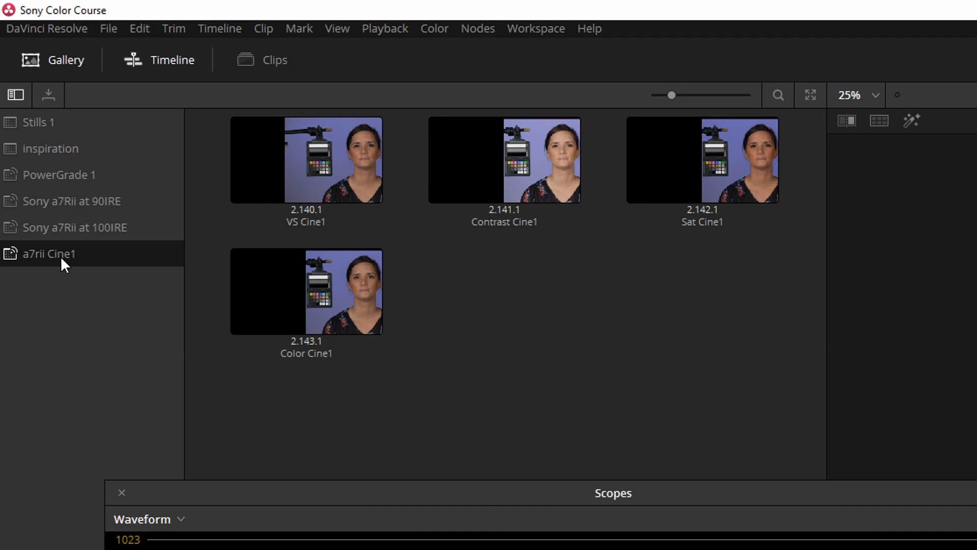
pyautogui.click(60, 255)
pyautogui.rightClick(58, 261)
pyautogui.click(51, 298)
pyautogui.click(320, 163)
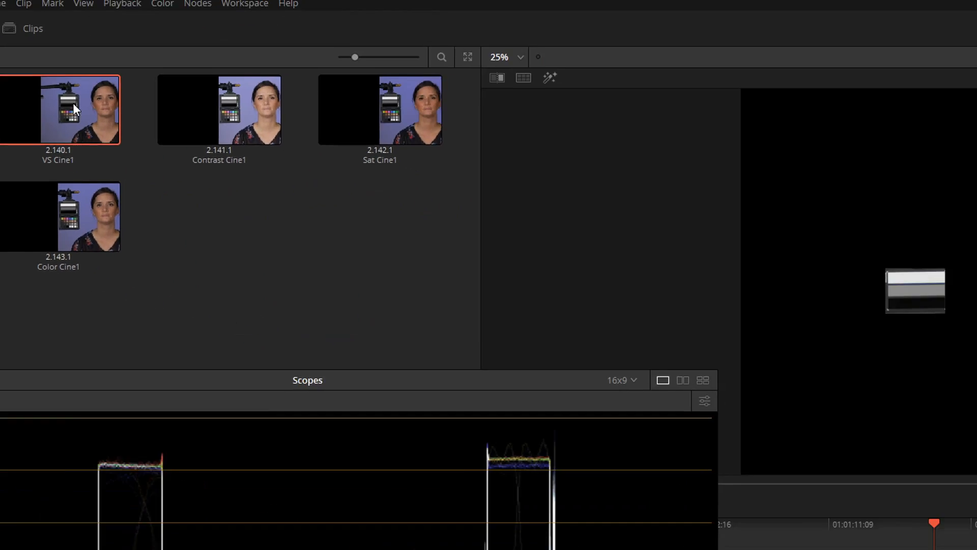
pyautogui.moveTo(322, 153); pyautogui.dragTo(769, 74)
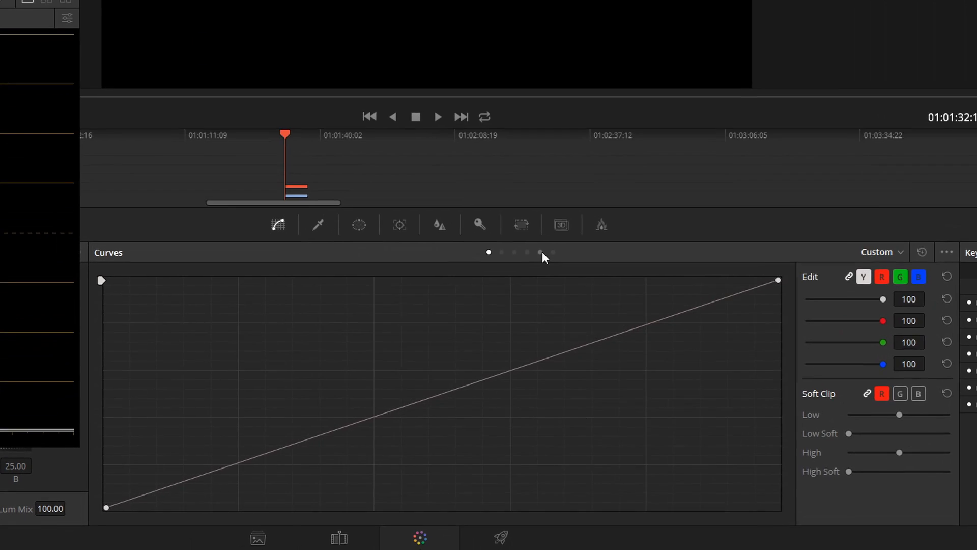
pyautogui.click(349, 357)
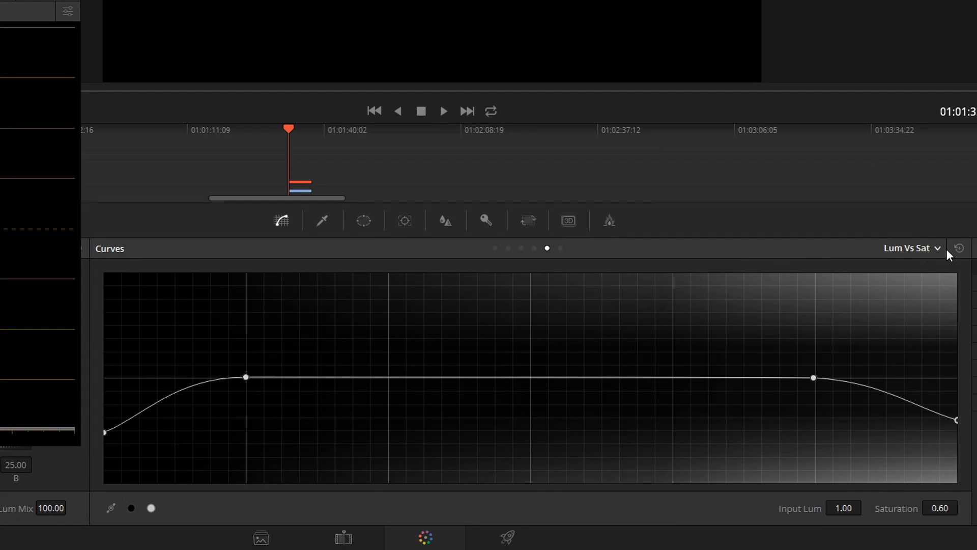
pyautogui.click(560, 248)
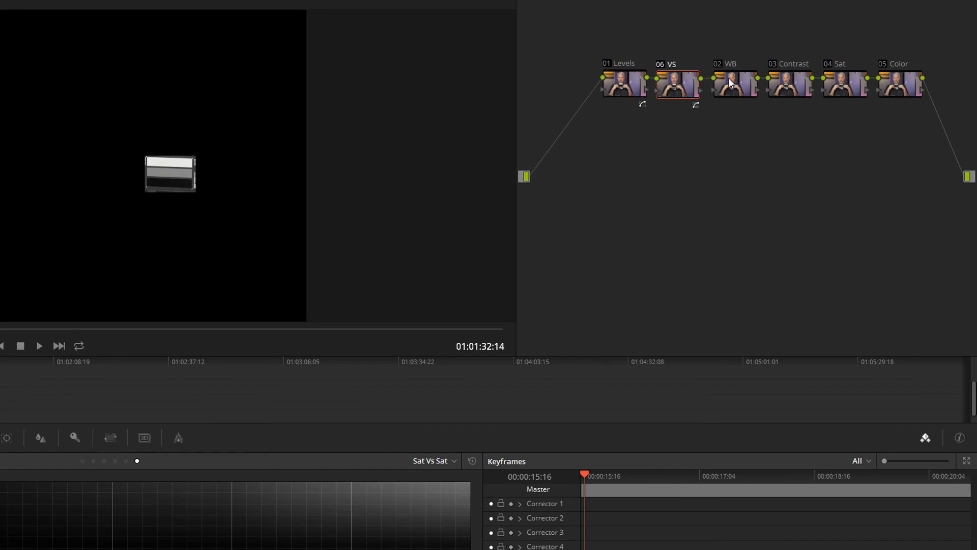
# On the WB node, with the VS node disabled, shift the Gain colour balance to neutralize the Sony chart's white patch on the waveform
pyautogui.click(730, 82)
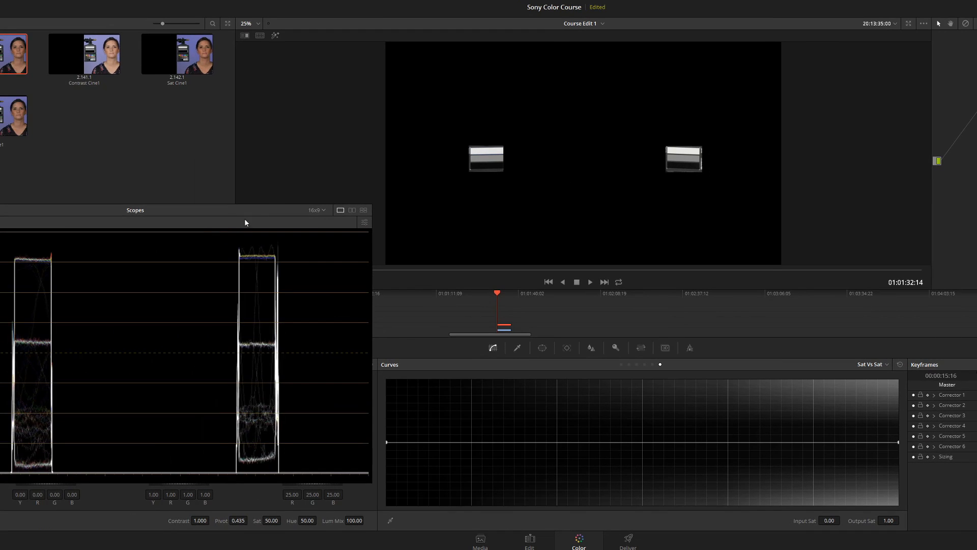
pyautogui.moveTo(248, 216); pyautogui.dragTo(338, 54)
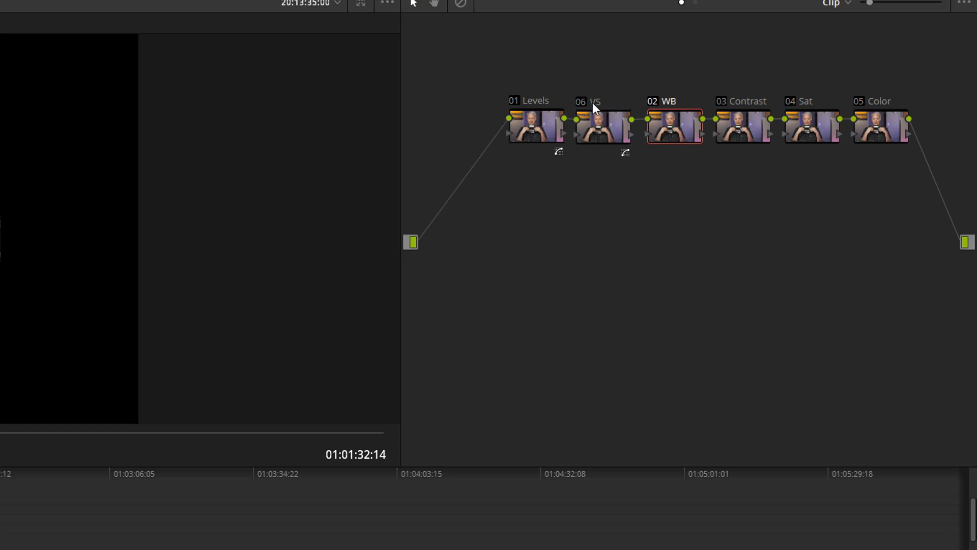
pyautogui.click(582, 102)
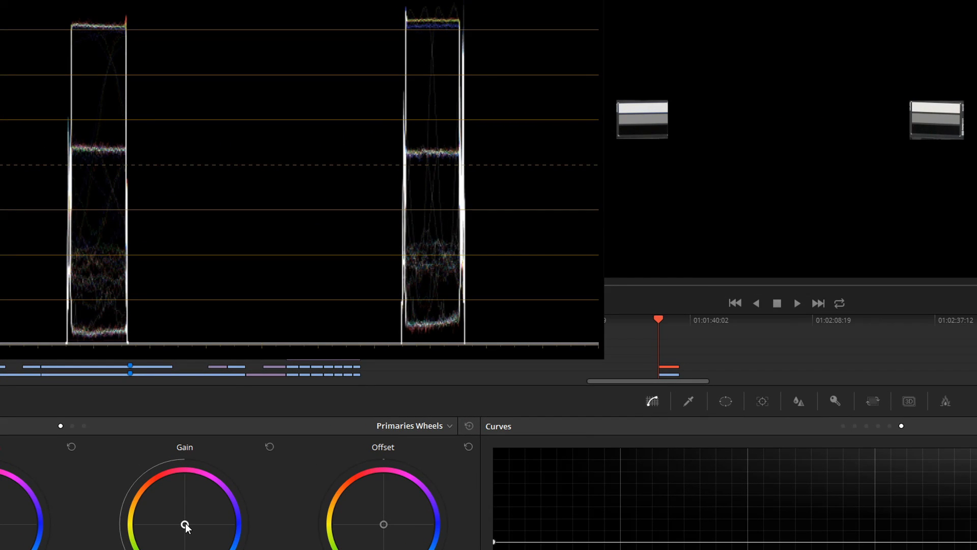
pyautogui.moveTo(186, 527); pyautogui.dragTo(186, 527)
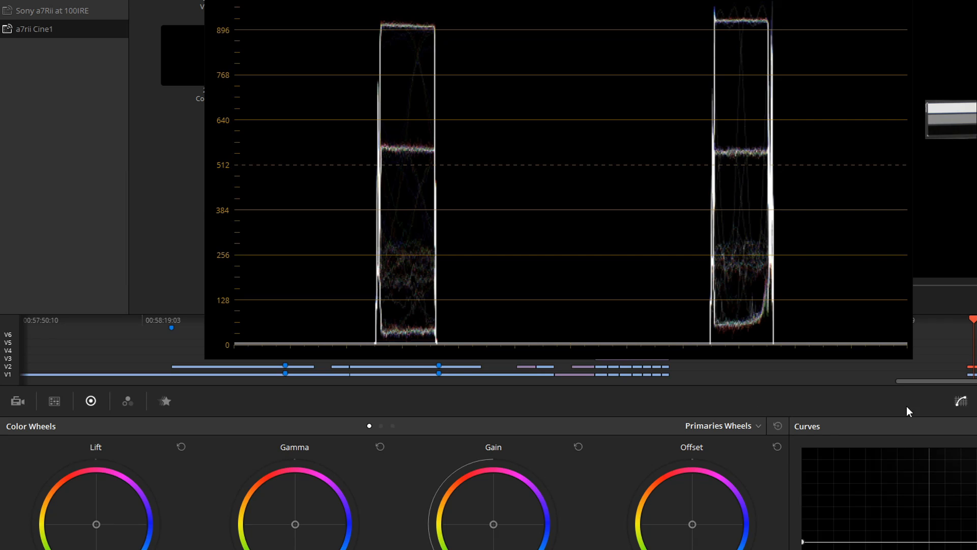
# Fine-tune the WB node's Lift and Gamma colour balance to neutralize the black and gray patches, and re-enable the VS node
pyautogui.click(973, 375)
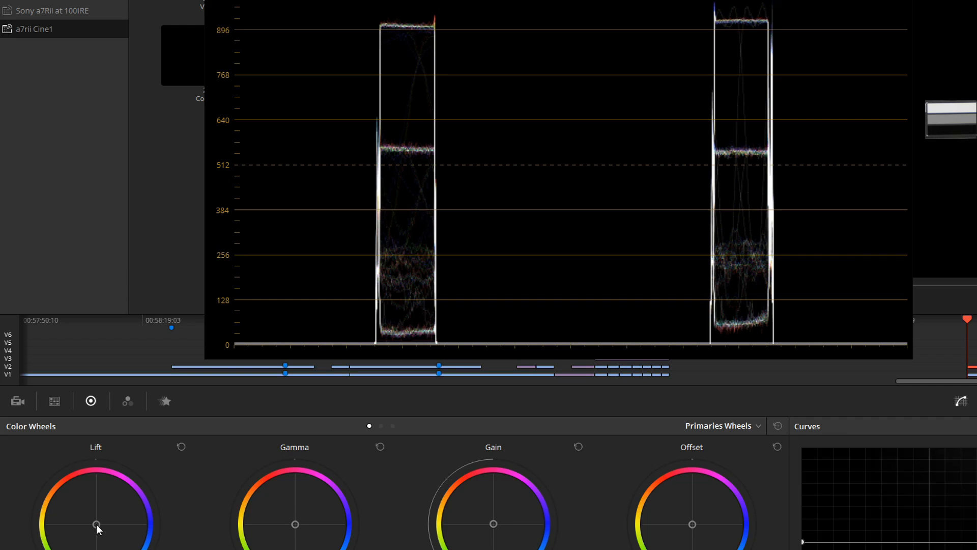
pyautogui.moveTo(96, 524); pyautogui.dragTo(95, 523)
pyautogui.moveTo(296, 525); pyautogui.dragTo(296, 527)
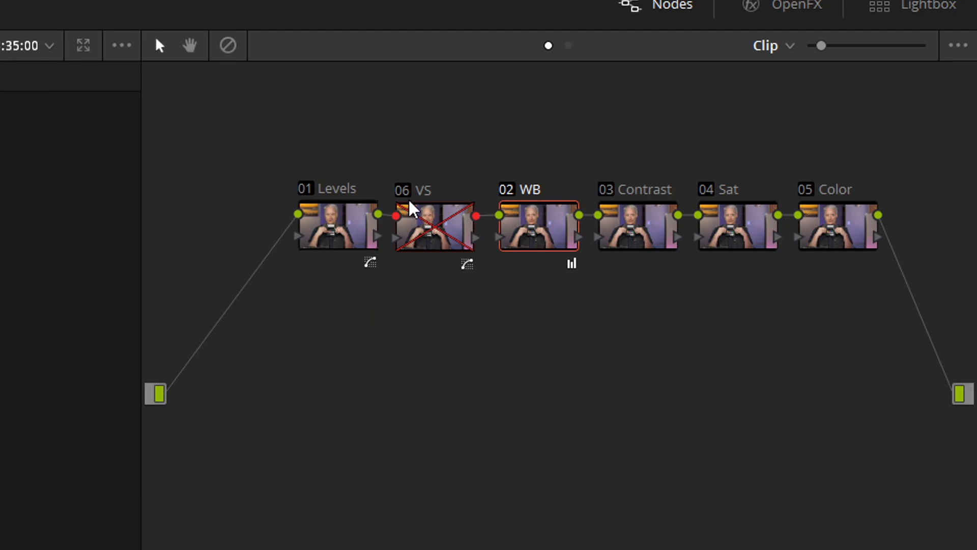
pyautogui.click(401, 192)
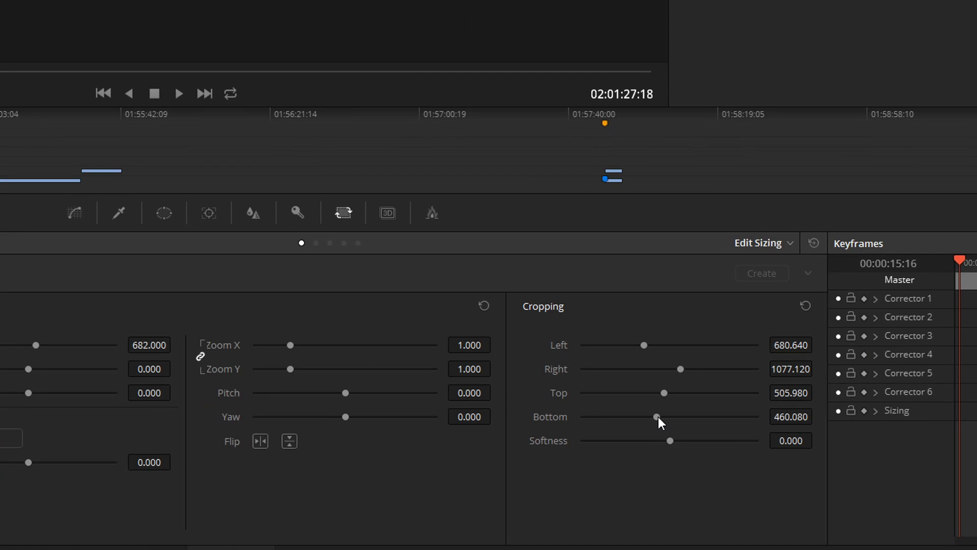
# Recrop both clips to their small gray patches: Sony top 719.820 and bottom 305.100, Canon top 674.831 and bottom 286.031
pyautogui.moveTo(659, 416); pyautogui.dragTo(633, 416)
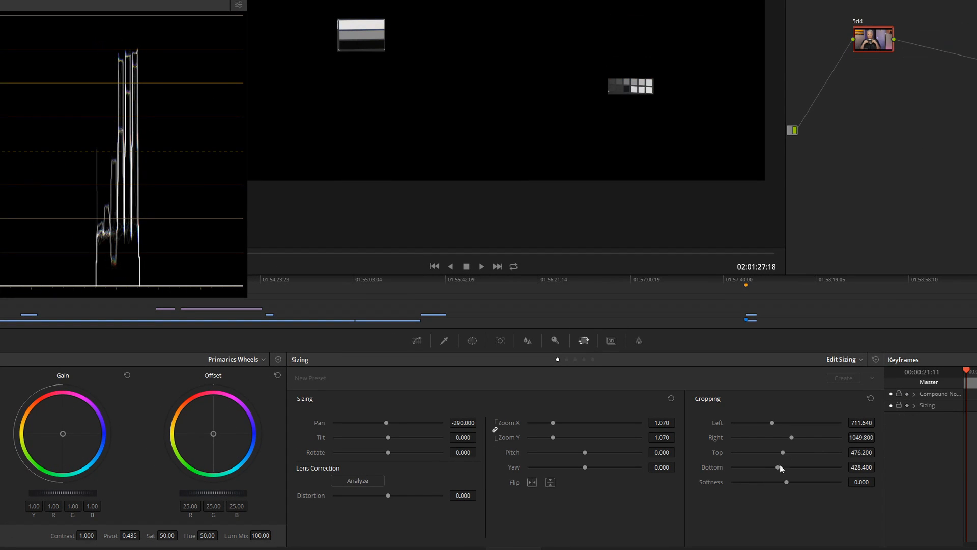
pyautogui.moveTo(783, 453); pyautogui.dragTo(799, 451)
pyautogui.moveTo(64, 1); pyautogui.dragTo(618, 0)
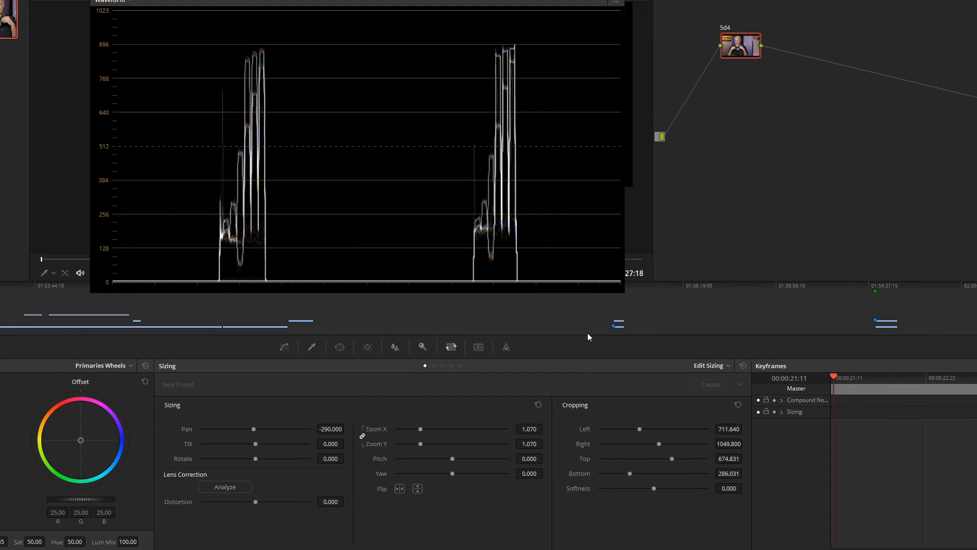
# On the Sony clip's Contrast node, shape a multi-point custom curve that lowers the shadows and white end to match the Canon gray patches
pyautogui.click(975, 326)
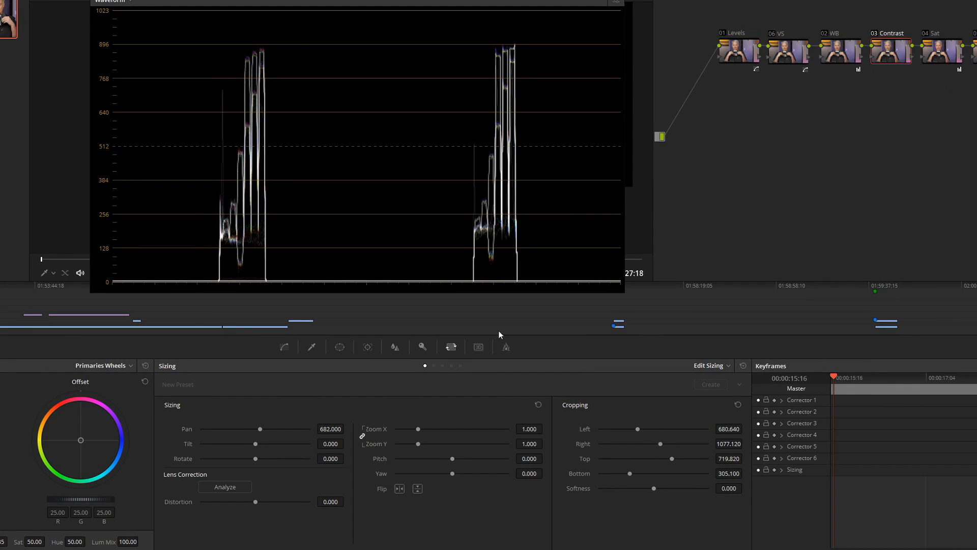
pyautogui.click(284, 347)
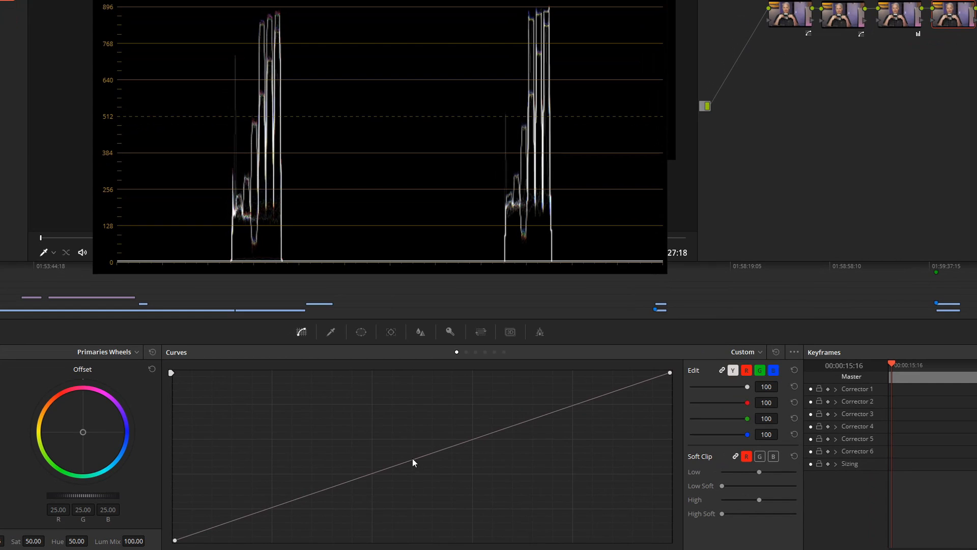
pyautogui.click(414, 459)
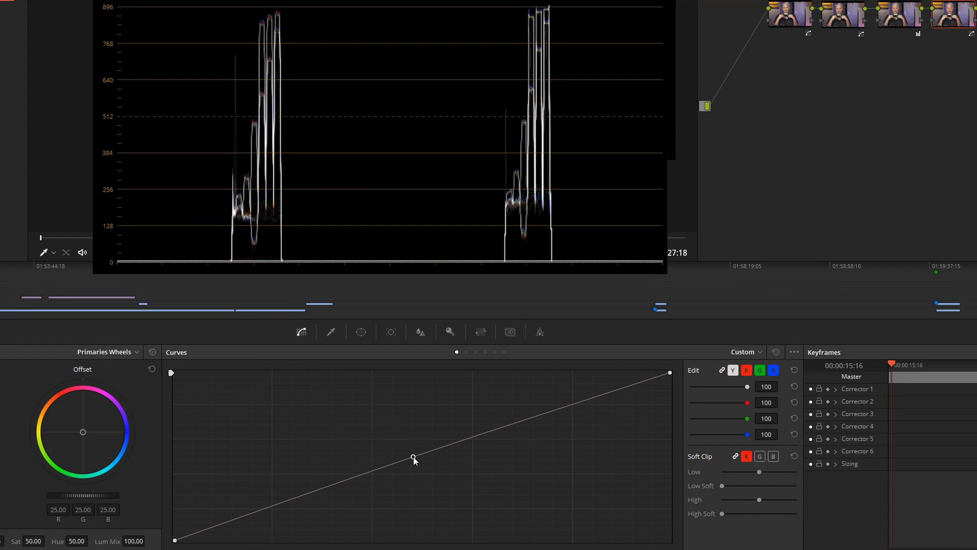
pyautogui.click(286, 502)
pyautogui.moveTo(286, 502); pyautogui.dragTo(286, 506)
pyautogui.moveTo(227, 522); pyautogui.dragTo(229, 528)
pyautogui.click(353, 479)
pyautogui.click(477, 439)
pyautogui.click(551, 415)
pyautogui.moveTo(669, 372); pyautogui.dragTo(670, 378)
pyautogui.click(614, 394)
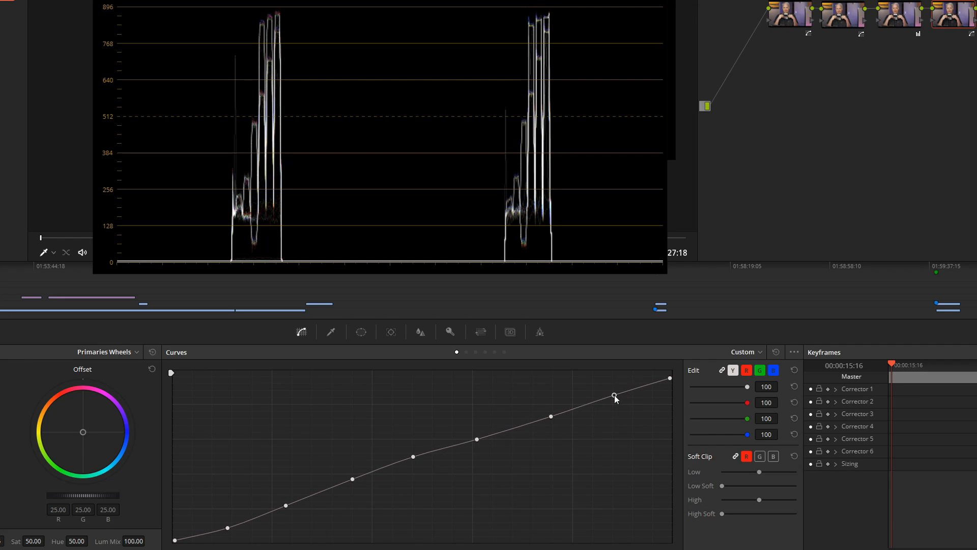
# Fine-tune the Contrast curve's individual points and white end until each Sony gray patch lines up with the Canon's on the waveform
pyautogui.moveTo(228, 528); pyautogui.dragTo(226, 528)
pyautogui.moveTo(352, 479); pyautogui.dragTo(351, 478)
pyautogui.moveTo(414, 457); pyautogui.dragTo(414, 458)
pyautogui.moveTo(477, 439); pyautogui.dragTo(484, 436)
pyautogui.click(552, 417)
pyautogui.moveTo(553, 417); pyautogui.dragTo(553, 414)
pyautogui.moveTo(670, 379); pyautogui.dragTo(670, 381)
pyautogui.moveTo(614, 393); pyautogui.dragTo(613, 395)
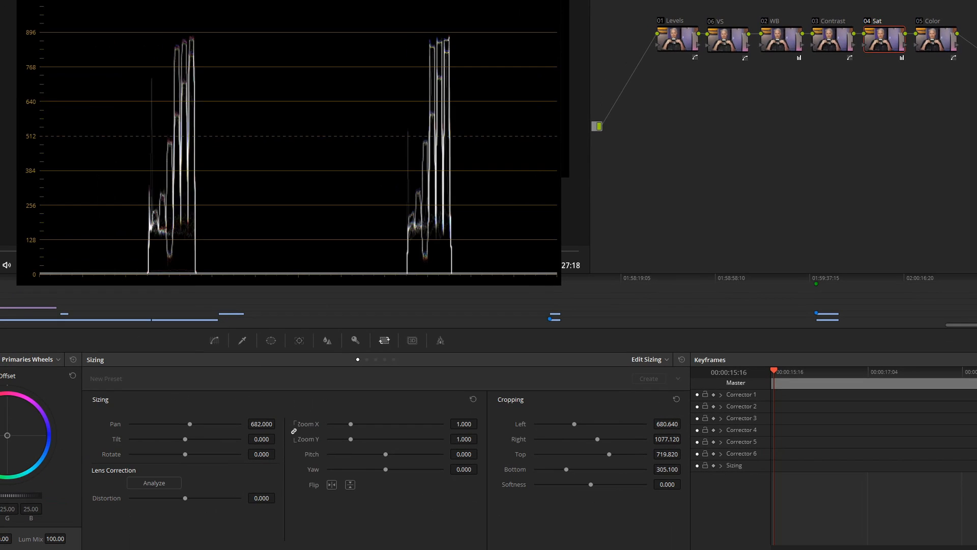
# Recrop the clips to the chart's colour patches and adjust the Sony clip's saturation on the Sat node using the vectorscope
pyautogui.moveTo(288, 0); pyautogui.dragTo(0, 30)
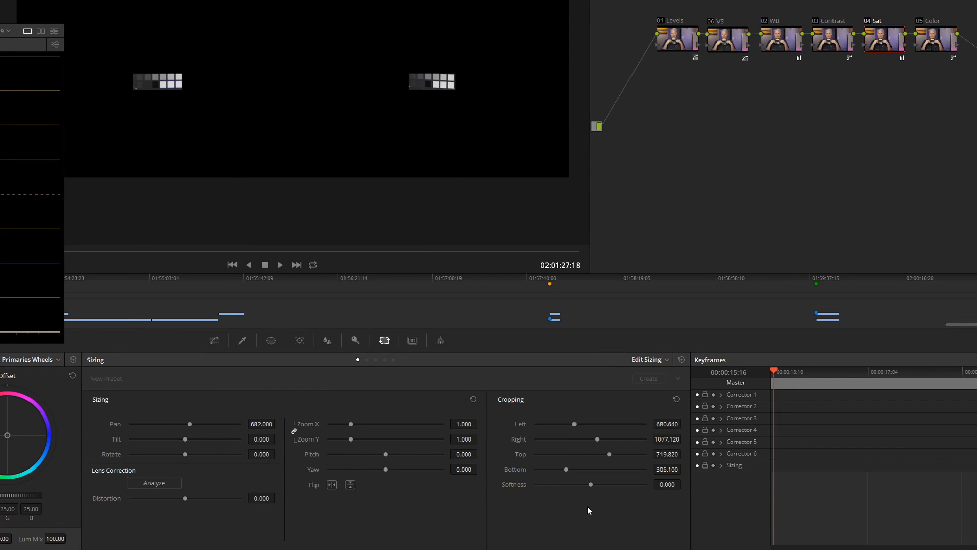
pyautogui.moveTo(609, 454); pyautogui.dragTo(603, 455)
pyautogui.click(976, 319)
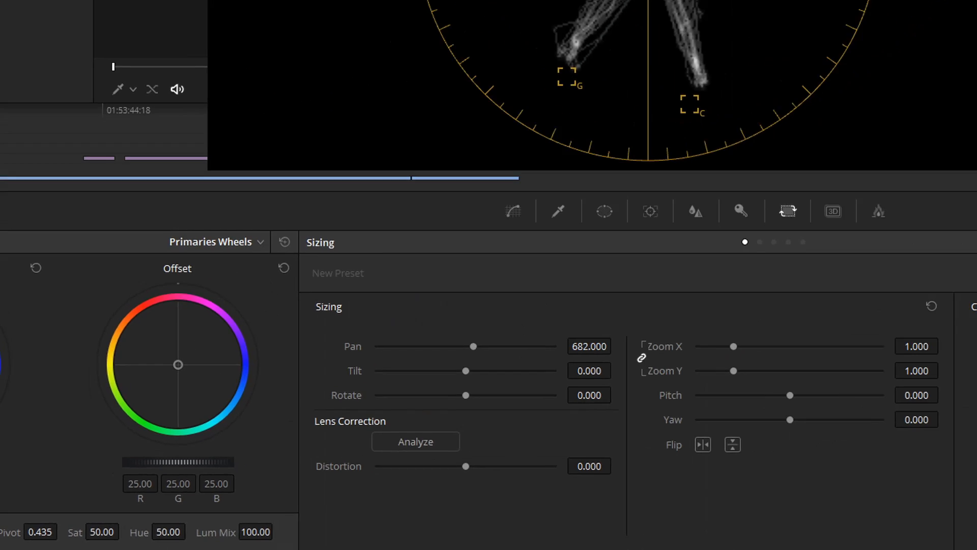
pyautogui.moveTo(115, 532); pyautogui.dragTo(79, 537)
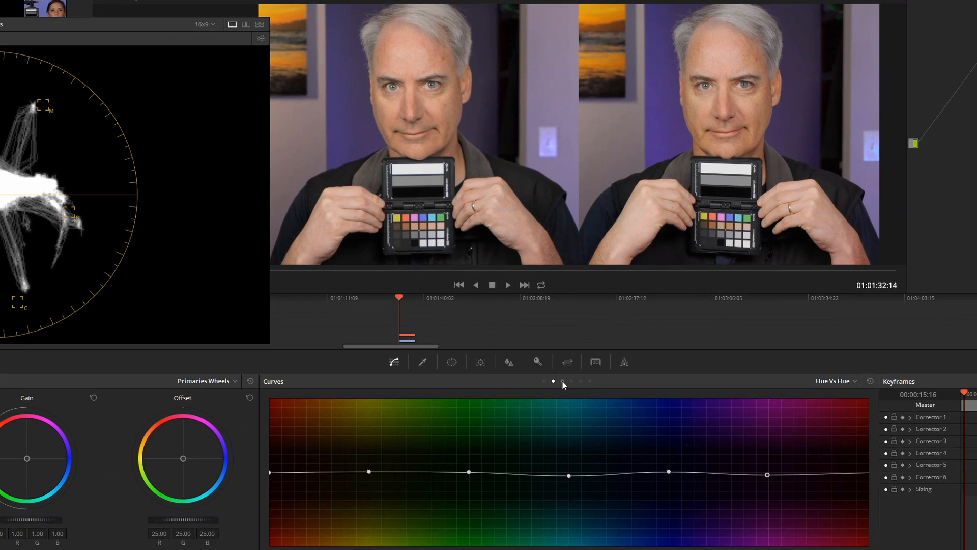
# On the Hue Vs Sat curve, pull down the point between blue and magenta to reduce the Sony clip's purple wall saturation
pyautogui.click(563, 381)
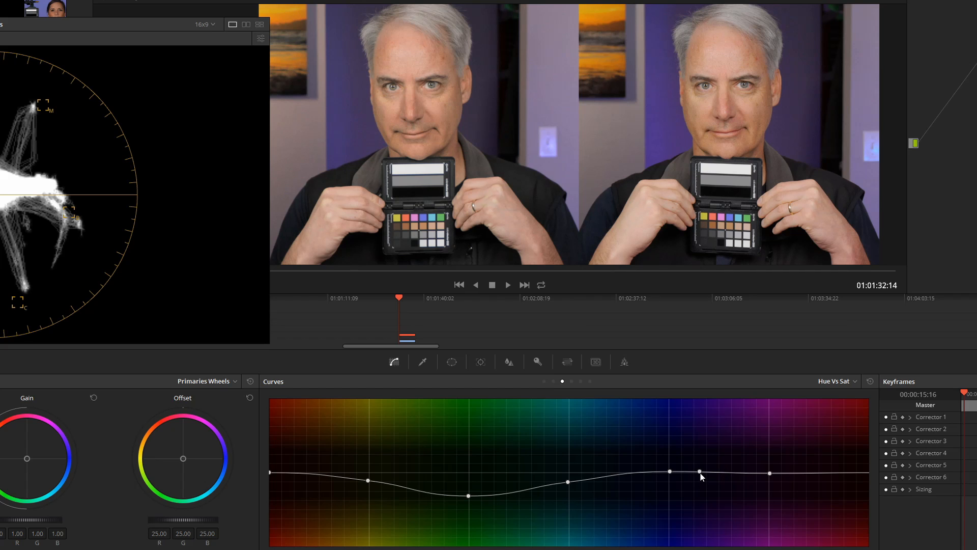
pyautogui.moveTo(700, 471)
pyautogui.mouseDown()
pyautogui.moveTo(701, 500)
pyautogui.moveTo(701, 485)
pyautogui.mouseUp()
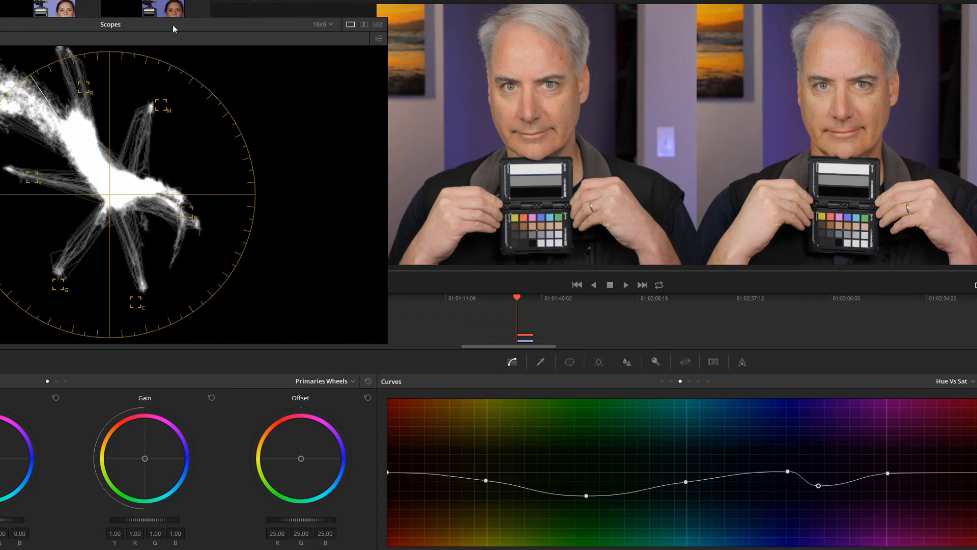
pyautogui.moveTo(184, 23); pyautogui.dragTo(741, 43)
pyautogui.moveTo(819, 490)
pyautogui.mouseDown()
pyautogui.moveTo(822, 483)
pyautogui.moveTo(823, 522)
pyautogui.moveTo(825, 507)
pyautogui.moveTo(783, 499)
pyautogui.moveTo(826, 513)
pyautogui.moveTo(829, 525)
pyautogui.moveTo(831, 506)
pyautogui.moveTo(829, 523)
pyautogui.moveTo(827, 515)
pyautogui.mouseUp()
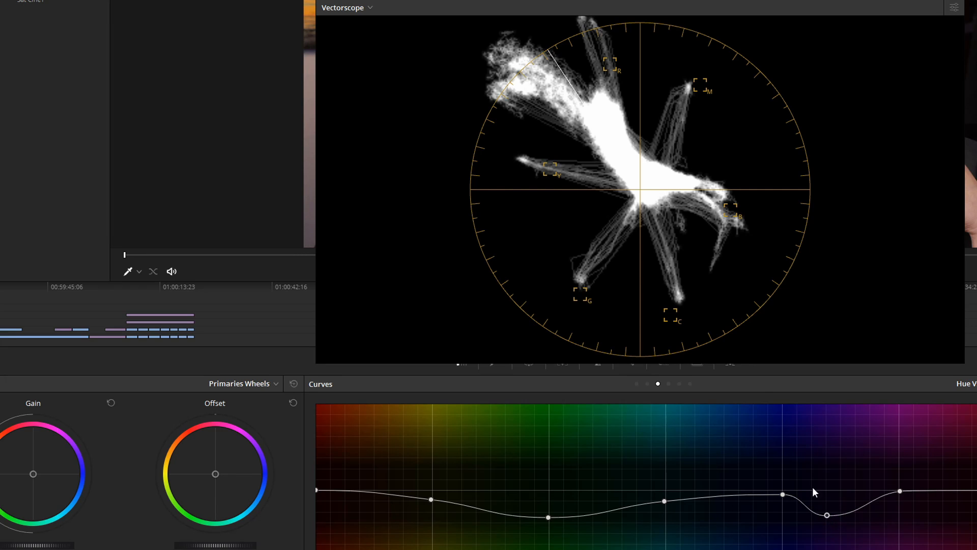
# Display the waveform and refine the Hue Vs Sat blue and purple points to match the Canon's wall saturation
pyautogui.click(359, 11)
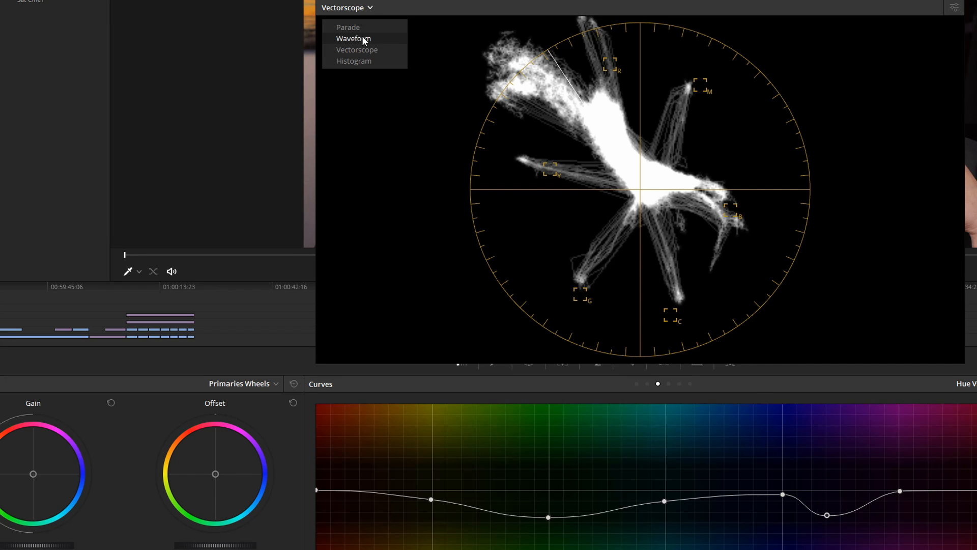
pyautogui.click(364, 39)
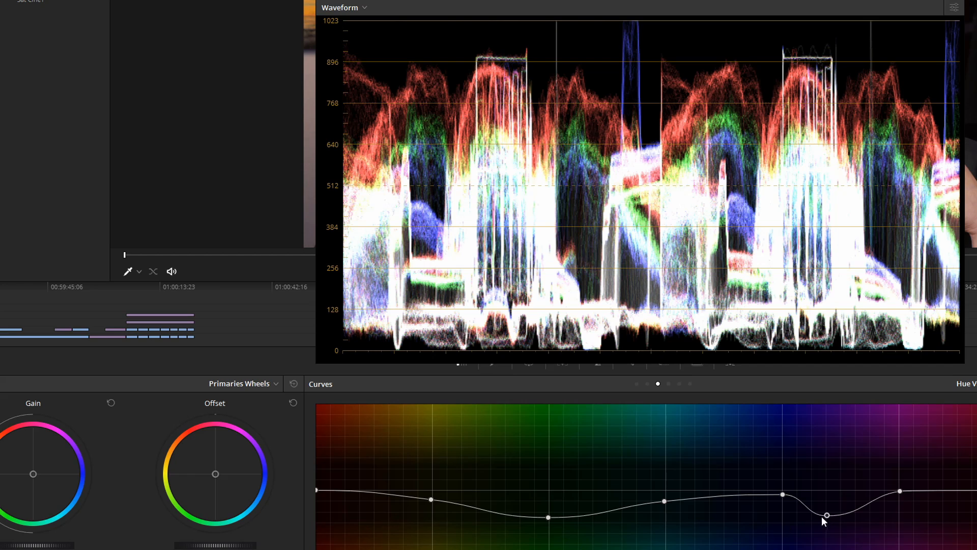
pyautogui.moveTo(827, 514); pyautogui.dragTo(829, 519)
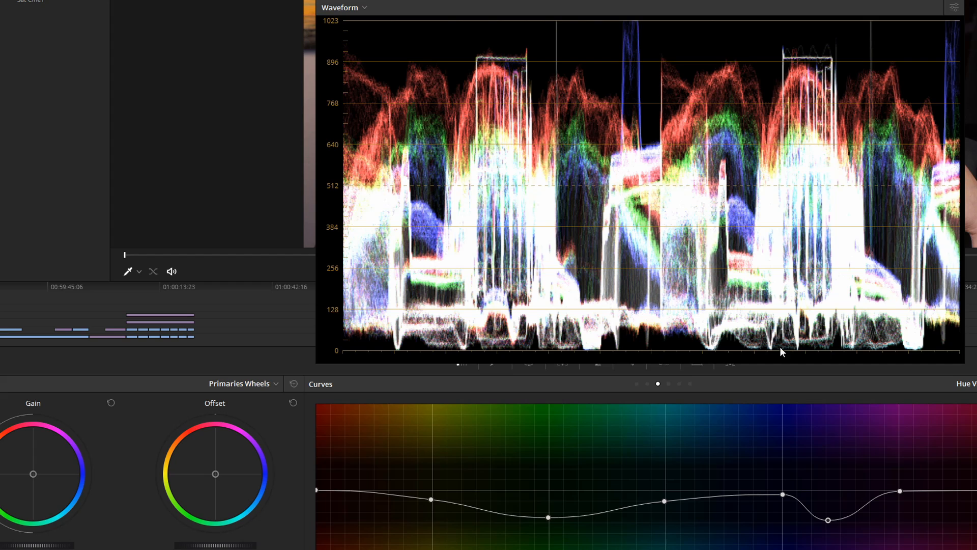
pyautogui.moveTo(782, 494); pyautogui.dragTo(782, 504)
pyautogui.moveTo(828, 524); pyautogui.dragTo(827, 520)
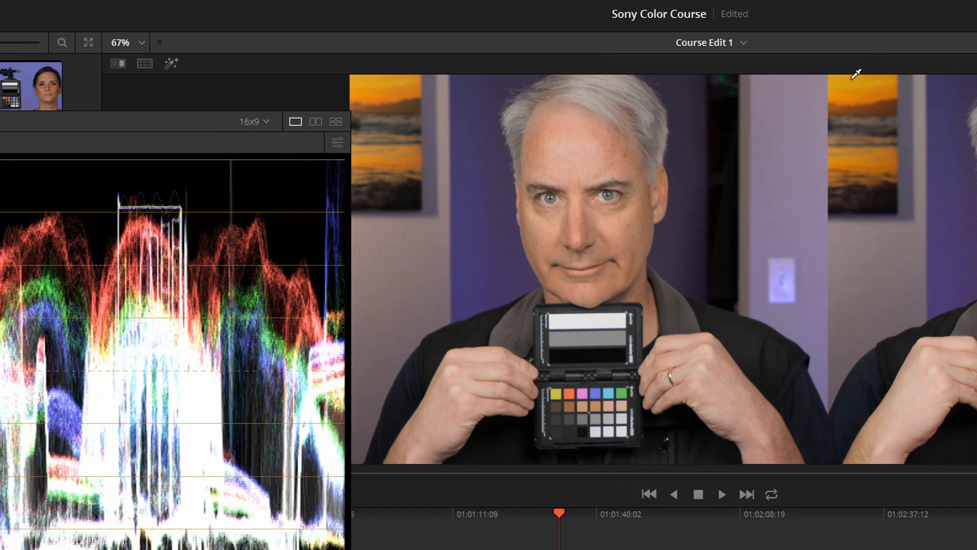
# Raise the yellow point on the Hue Vs Sat curve slightly while comparing both clips on the waveform
pyautogui.moveTo(228, 120); pyautogui.dragTo(899, 187)
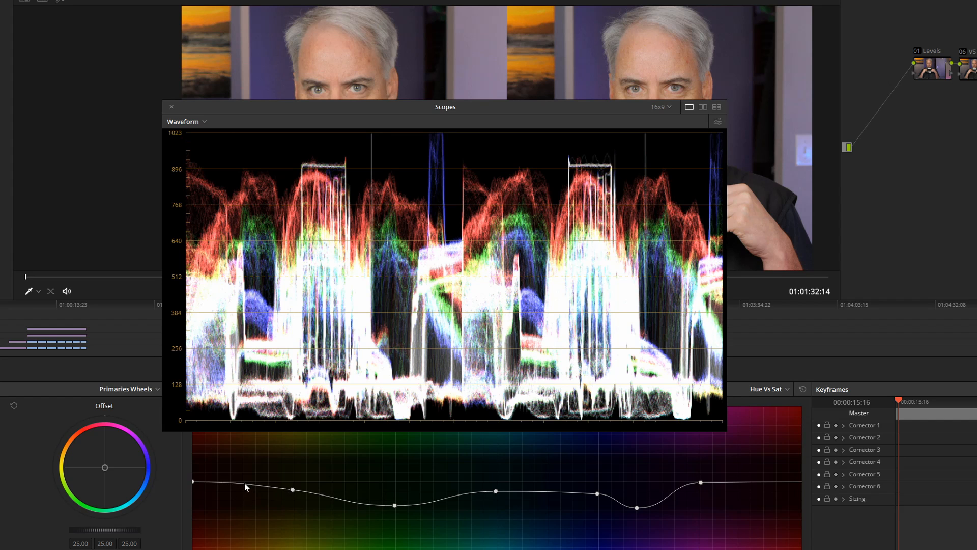
pyautogui.moveTo(294, 490); pyautogui.dragTo(297, 492)
pyautogui.moveTo(294, 492); pyautogui.dragTo(296, 487)
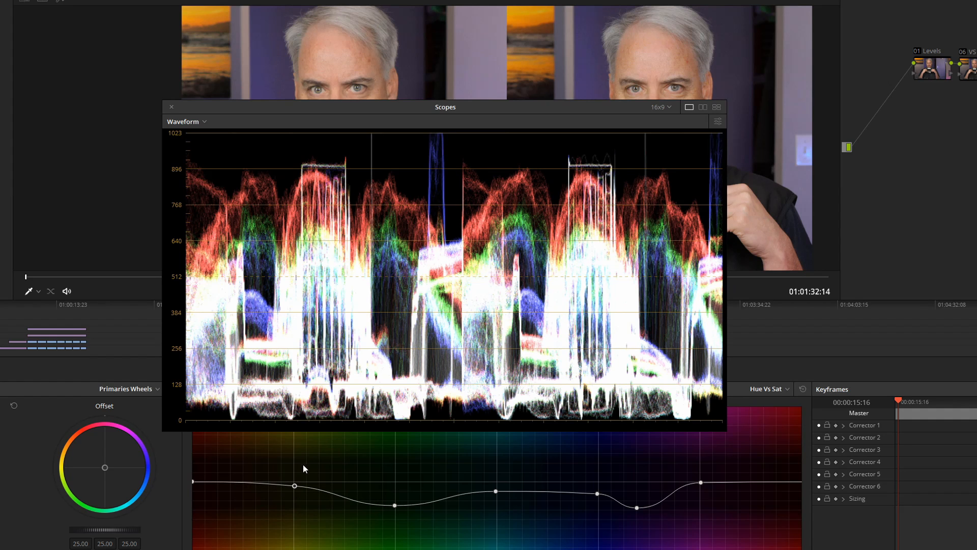
pyautogui.moveTo(295, 486); pyautogui.dragTo(295, 484)
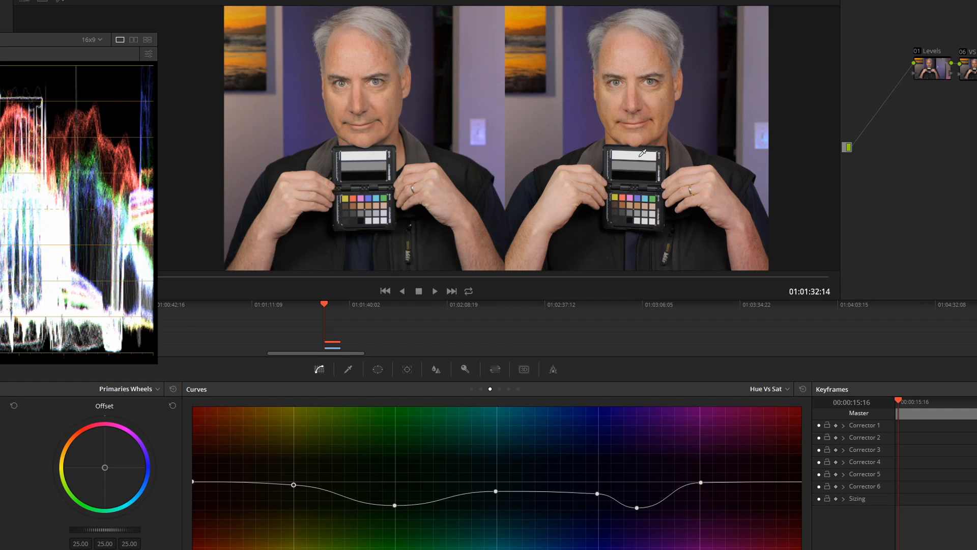
# Crop both clips to the nose and cheeks: Sony left 640.320, right 1028.000, top 300.780, bottom 687.960; Canon left 679.320, right 1014.480, top 273.375, bottom 636.356
pyautogui.scroll(5, 639, 152)
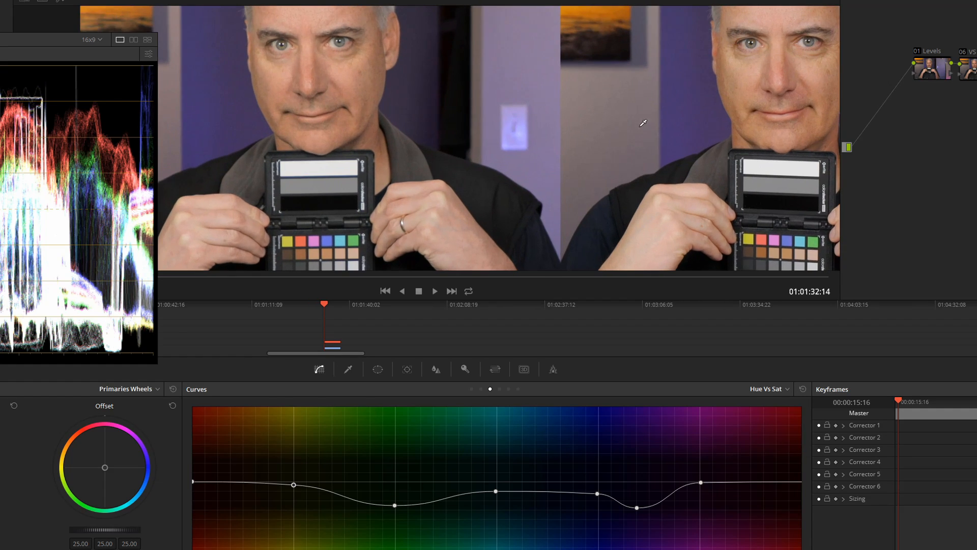
pyautogui.scroll(5, 653, 106)
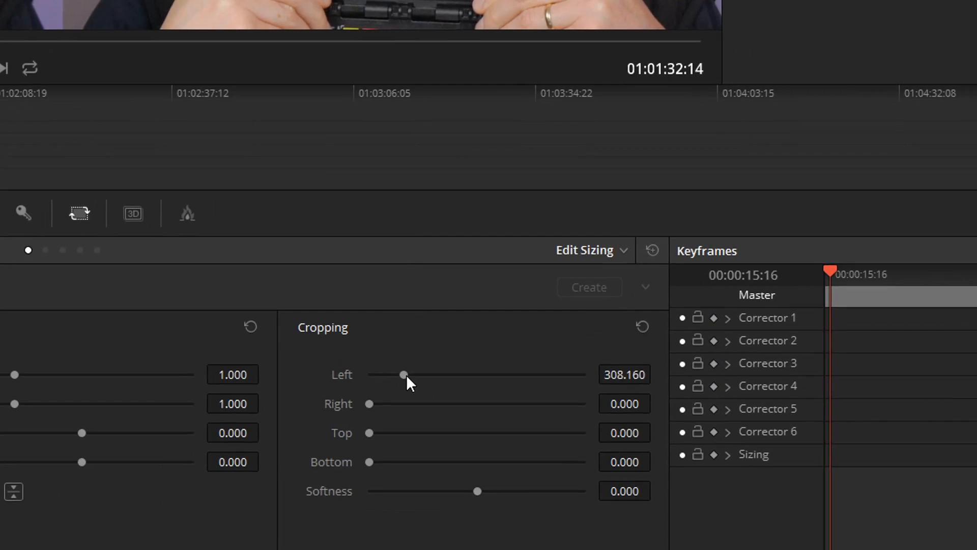
pyautogui.moveTo(406, 376); pyautogui.dragTo(451, 392)
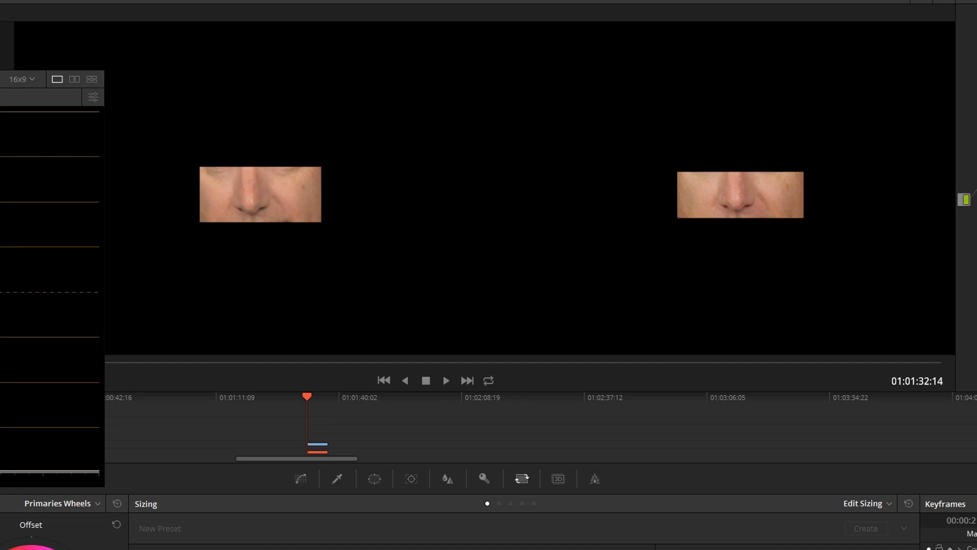
pyautogui.moveTo(1, 79); pyautogui.dragTo(626, 251)
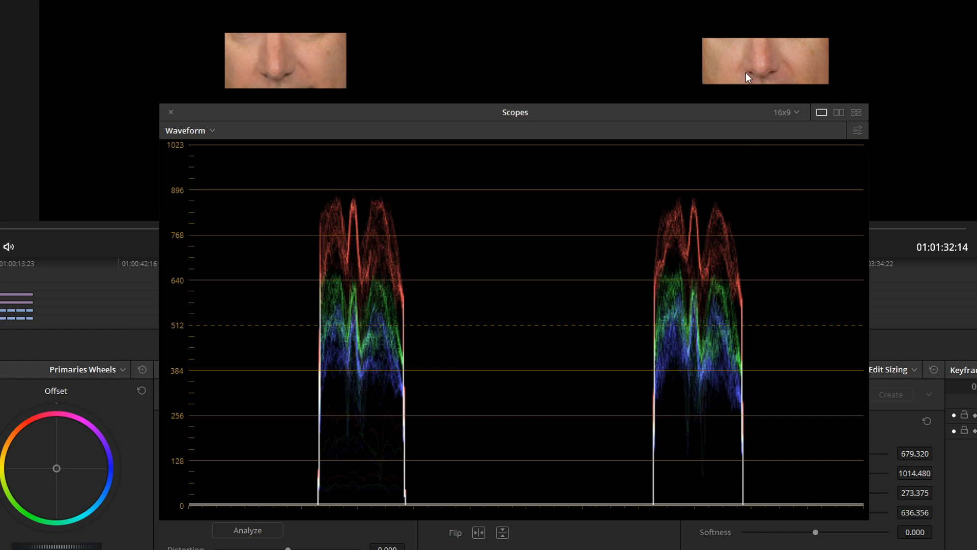
# Display the cropped skin tones on the vectorscope with the Sony clip selected and its face crop enlarged beside the scope
pyautogui.click(185, 132)
pyautogui.click(188, 173)
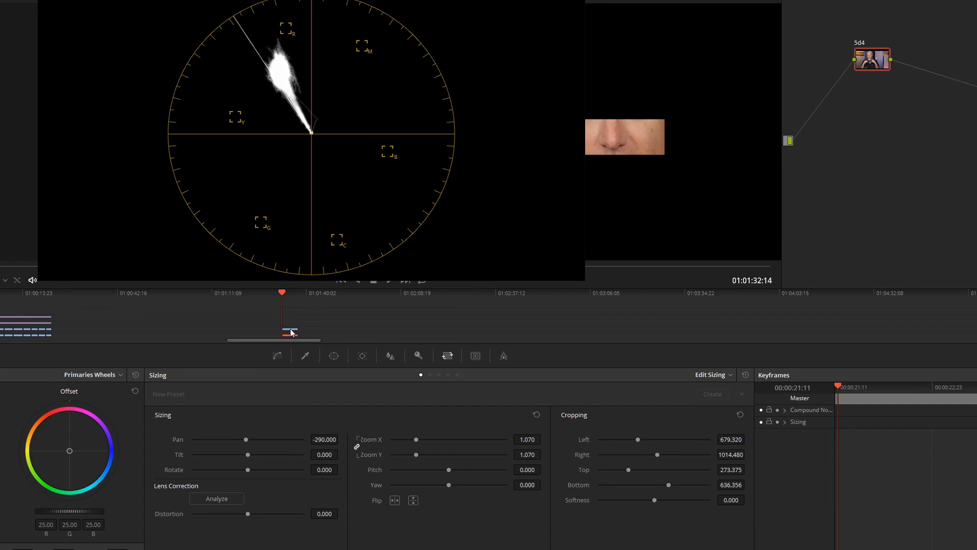
pyautogui.click(291, 332)
pyautogui.moveTo(387, 0); pyautogui.dragTo(187, 0)
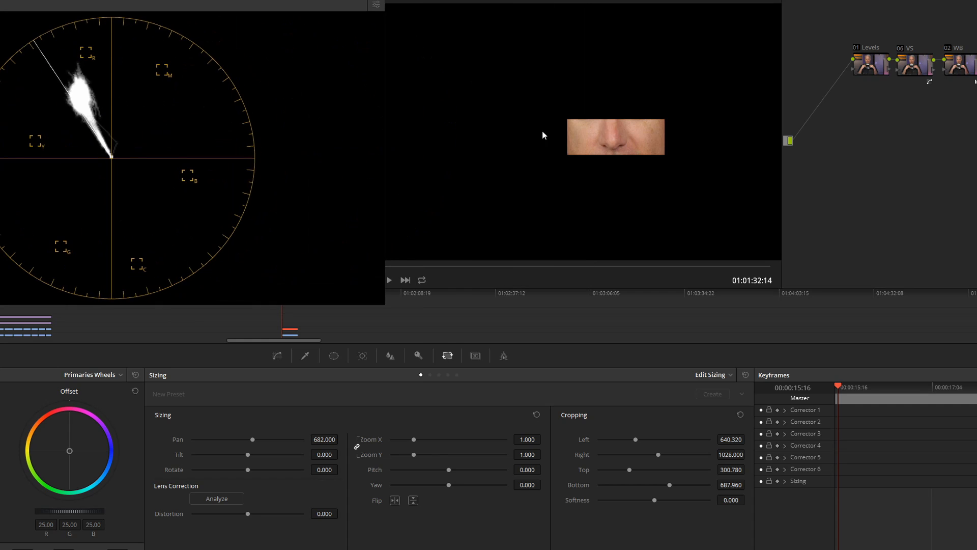
pyautogui.scroll(3, 568, 182)
pyautogui.moveTo(611, 174); pyautogui.dragTo(477, 176)
pyautogui.moveTo(295, 0); pyautogui.dragTo(383, 25)
# Add three control points between red and yellow on the Sony clip's Hue Vs Hue curve and level them for skin-tone adjustment
pyautogui.click(430, 374)
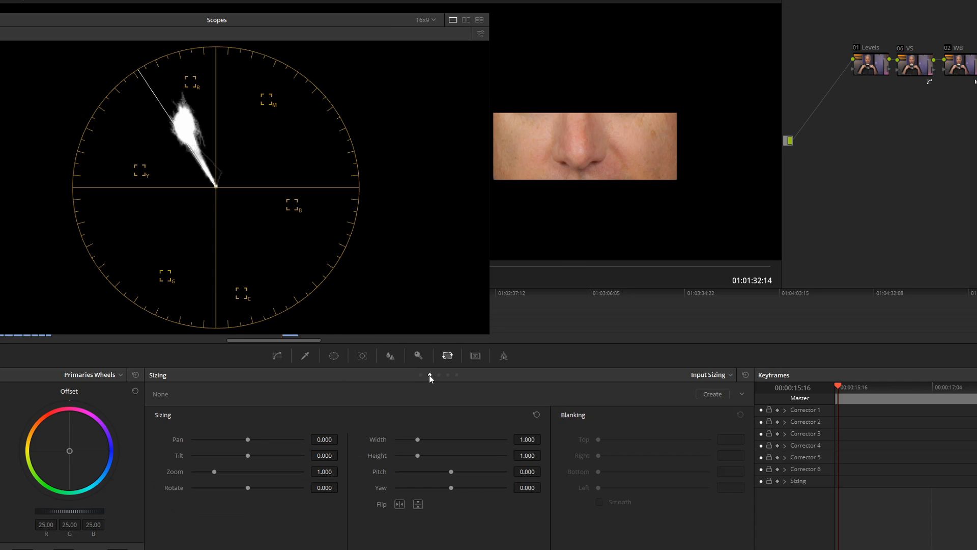
pyautogui.click(277, 356)
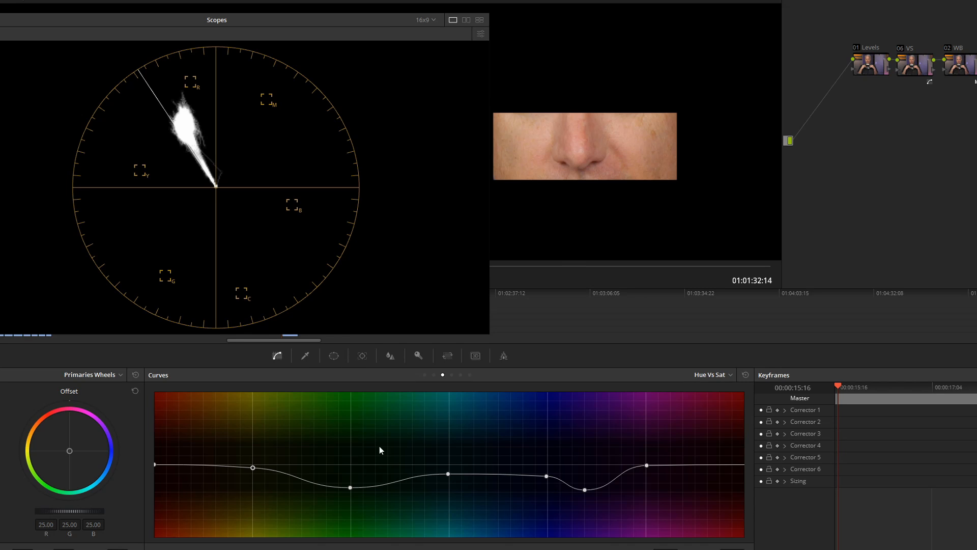
pyautogui.click(432, 374)
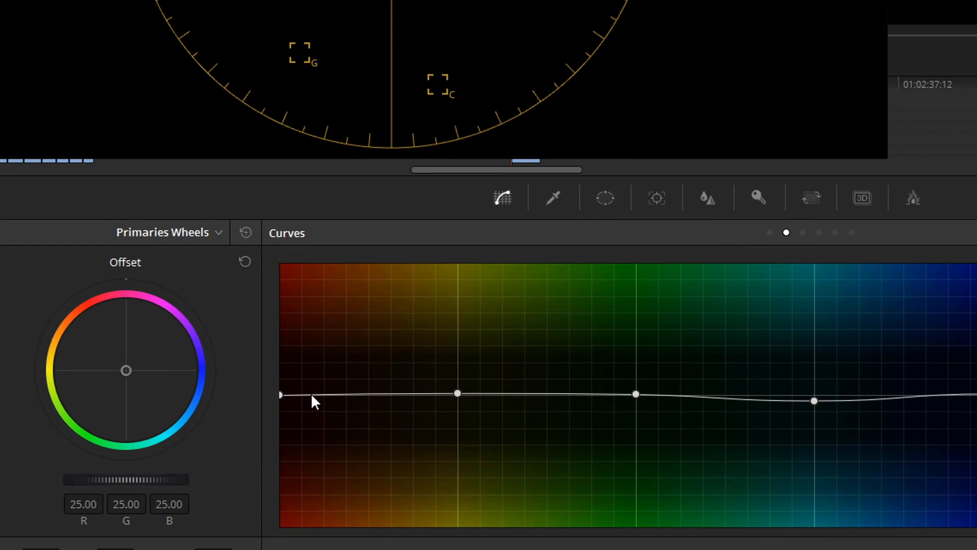
pyautogui.click(306, 395)
pyautogui.click(332, 393)
pyautogui.click(389, 393)
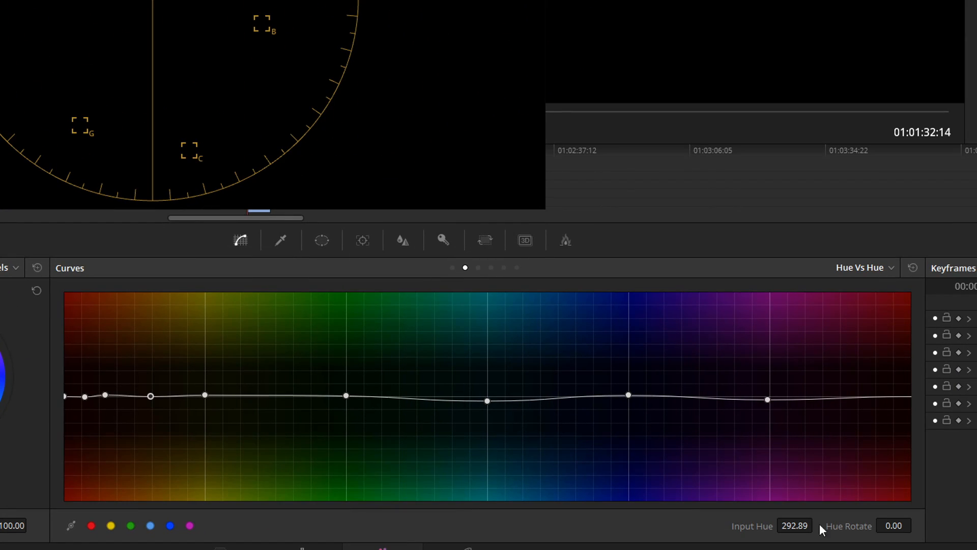
pyautogui.click(104, 396)
pyautogui.click(85, 396)
pyautogui.click(65, 396)
pyautogui.moveTo(106, 396); pyautogui.dragTo(108, 397)
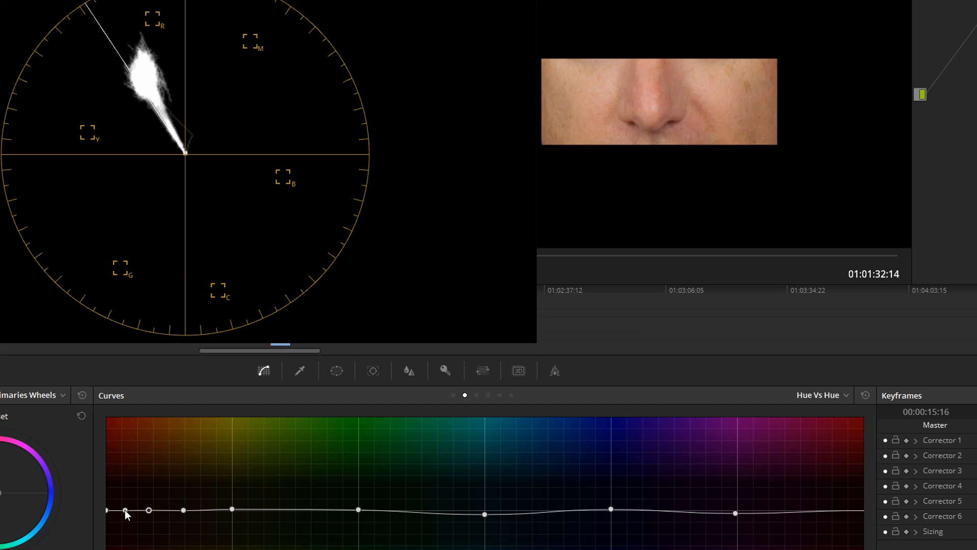
# Test the Hue Vs Hue point at input hue 265.22 in both directions and settle its Hue Rotate at -2.95
pyautogui.click(100, 438)
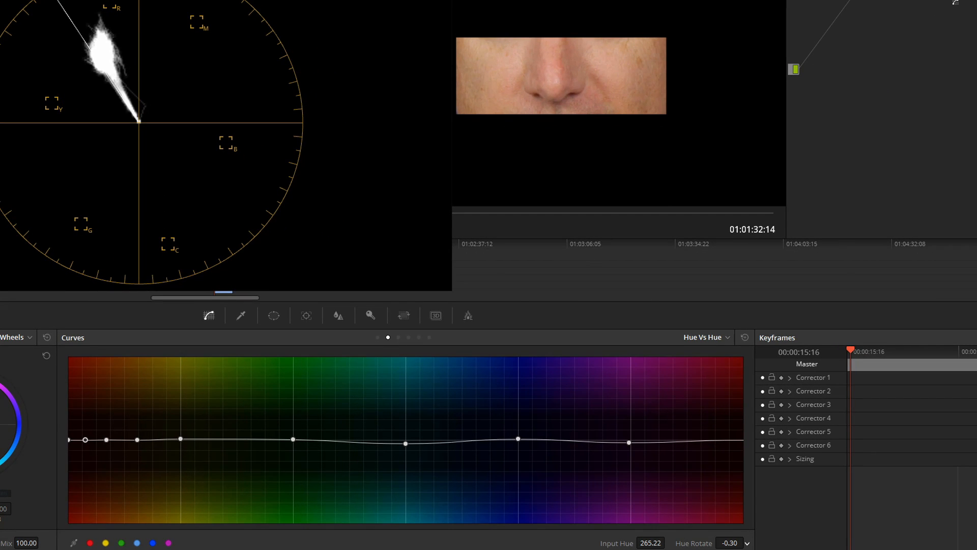
pyautogui.moveTo(747, 543); pyautogui.dragTo(747, 541)
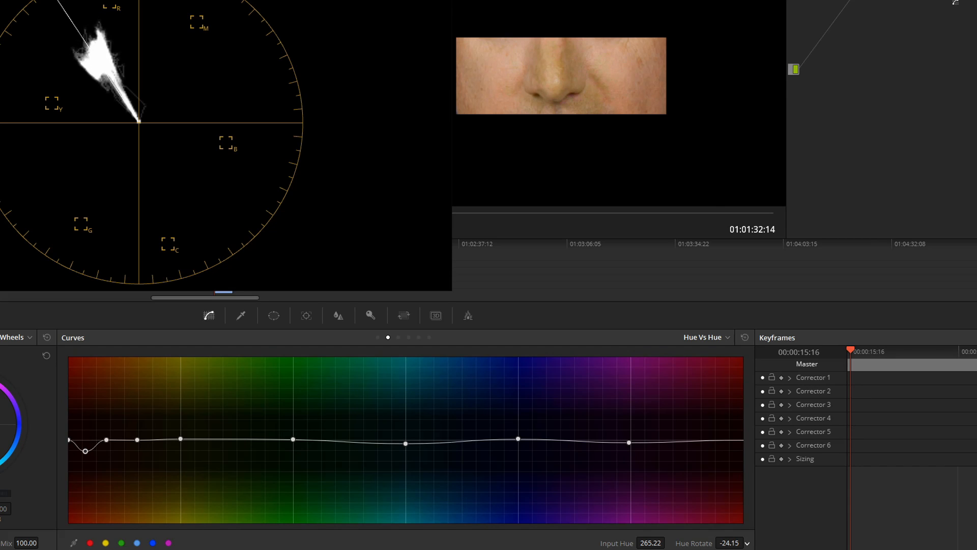
pyautogui.moveTo(748, 543); pyautogui.dragTo(747, 541)
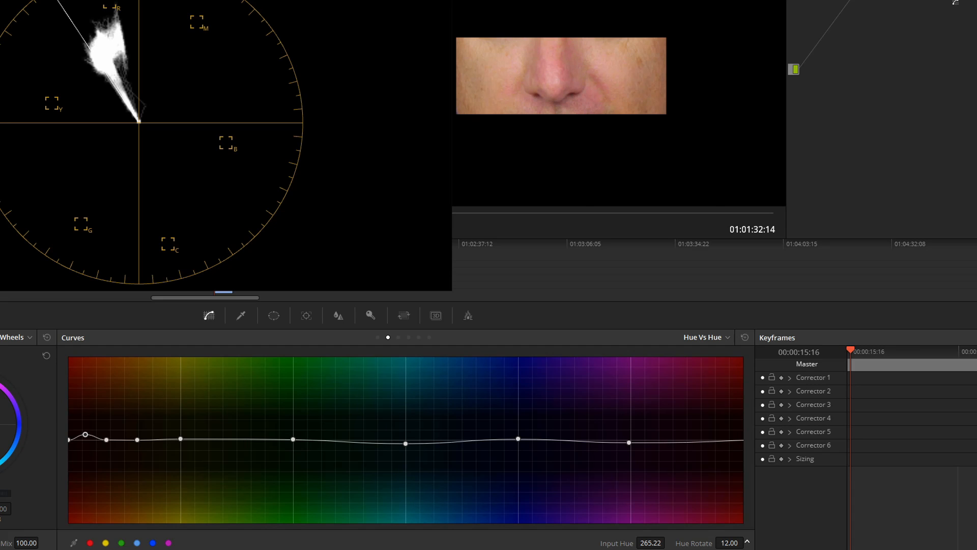
pyautogui.moveTo(747, 541); pyautogui.dragTo(747, 541)
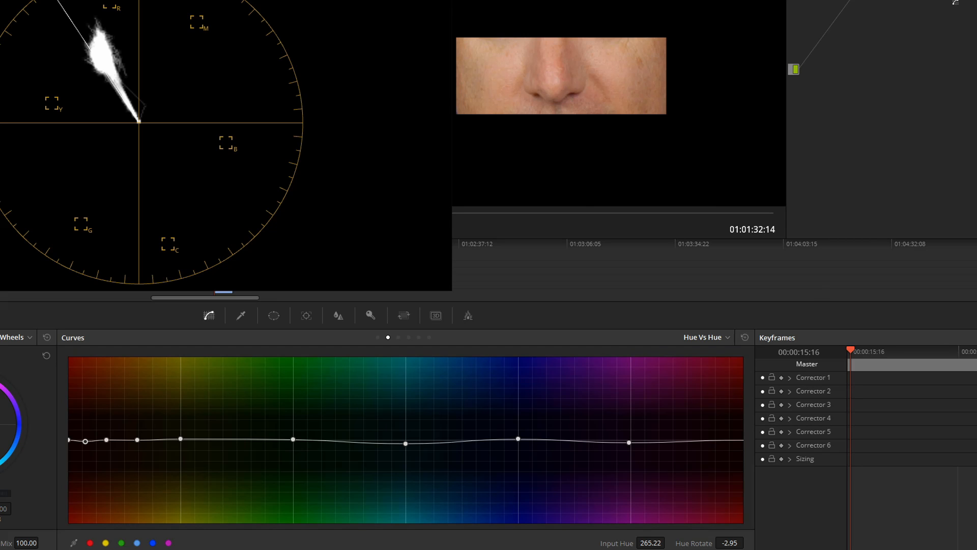
pyautogui.moveTo(733, 544)
pyautogui.mouseDown()
pyautogui.moveTo(717, 544)
pyautogui.moveTo(727, 544)
pyautogui.mouseUp()
# Try a negative rotation on the Hue Vs Hue point at input hue 276.46, then set its Hue Rotate to 5.53
pyautogui.click(106, 441)
pyautogui.moveTo(732, 544); pyautogui.dragTo(690, 543)
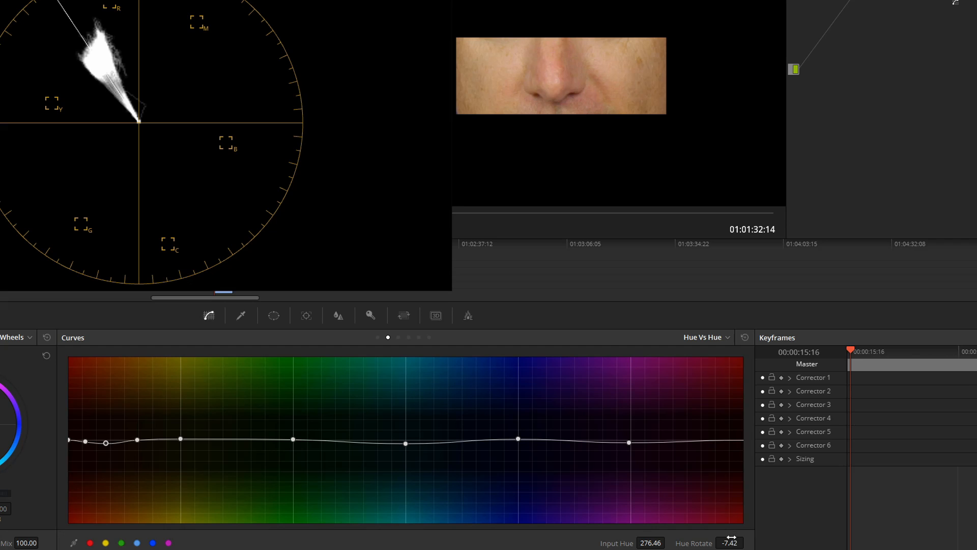
pyautogui.moveTo(731, 537); pyautogui.dragTo(747, 542)
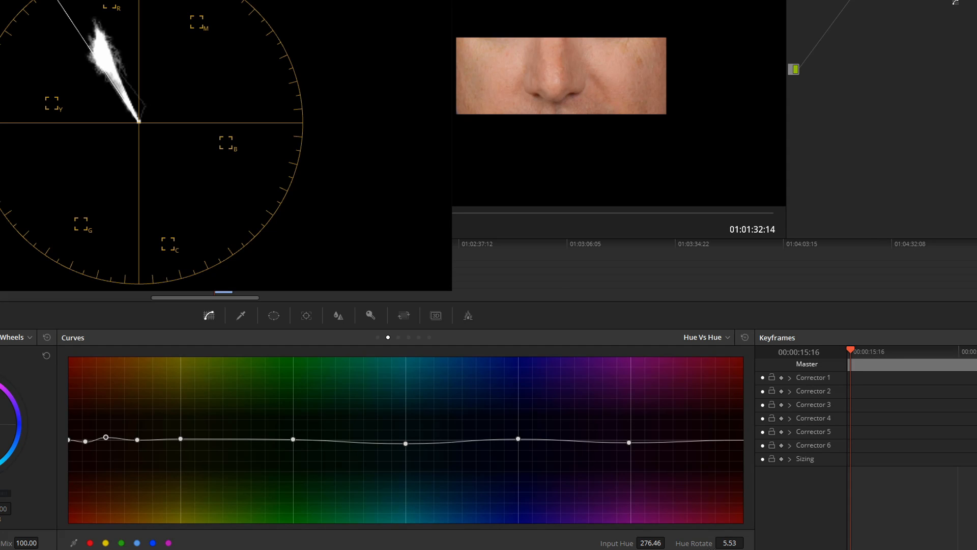
# Raise the Hue Rotate of the Sony clip's Hue Vs Hue point at input hue 292.89
pyautogui.moveTo(732, 542)
pyautogui.mouseDown()
pyautogui.moveTo(723, 542)
pyautogui.moveTo(735, 542)
pyautogui.mouseUp()
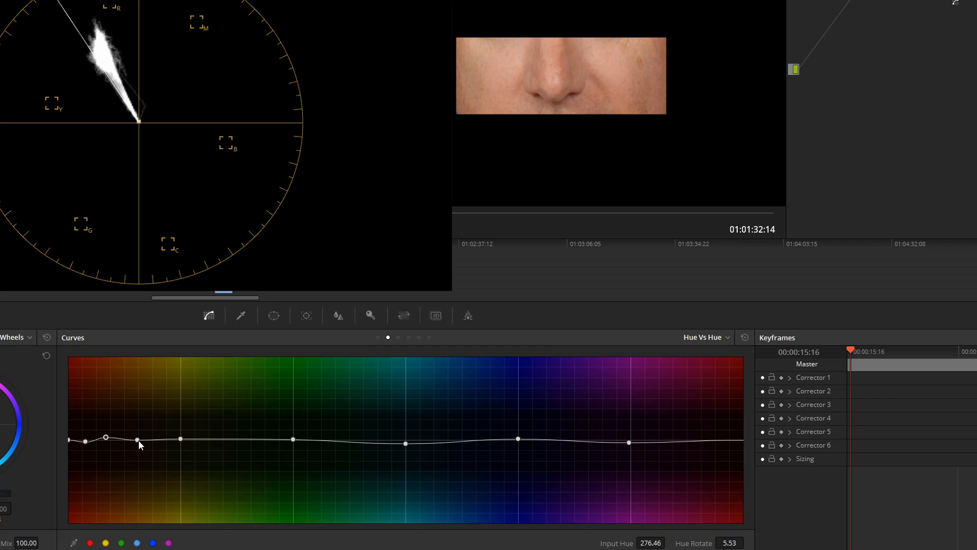
pyautogui.click(138, 439)
pyautogui.moveTo(731, 544)
pyautogui.mouseDown()
pyautogui.moveTo(782, 542)
pyautogui.moveTo(762, 541)
pyautogui.mouseUp()
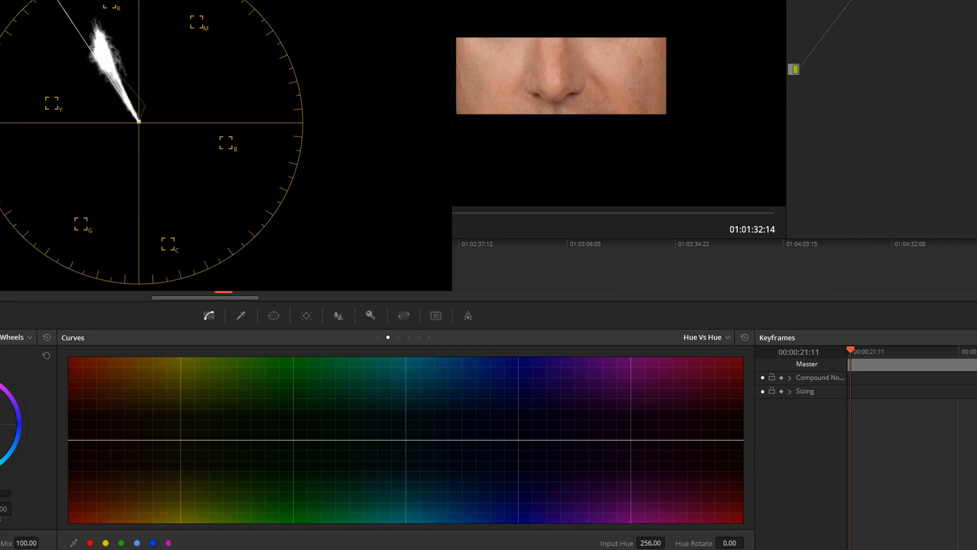
# Hide the scopes, reset Edit Sizing cropping on both clips, and crop the Sony clip's left side to show both faces side by side
pyautogui.hotkey('ctrl', 'shift', 'w')
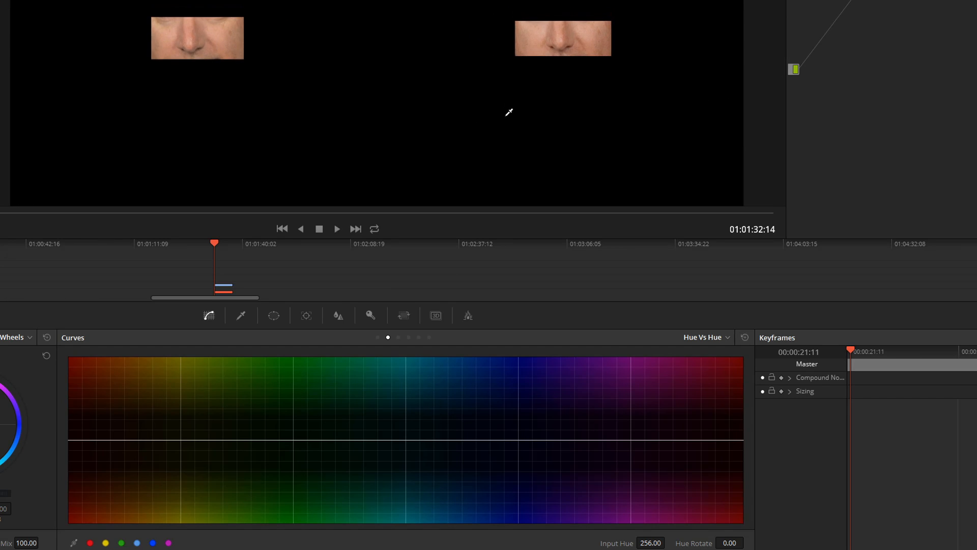
pyautogui.click(406, 316)
pyautogui.click(720, 337)
pyautogui.click(714, 352)
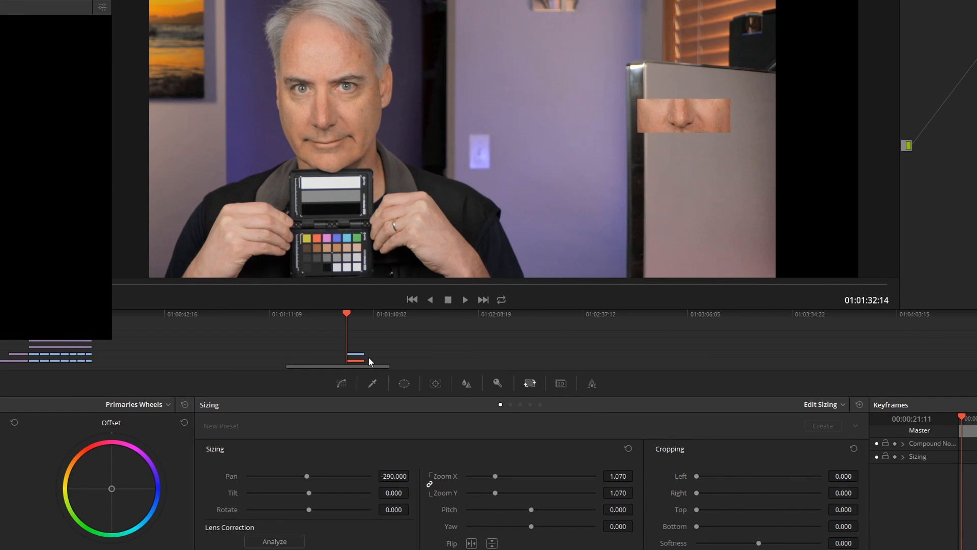
pyautogui.click(357, 354)
pyautogui.click(854, 448)
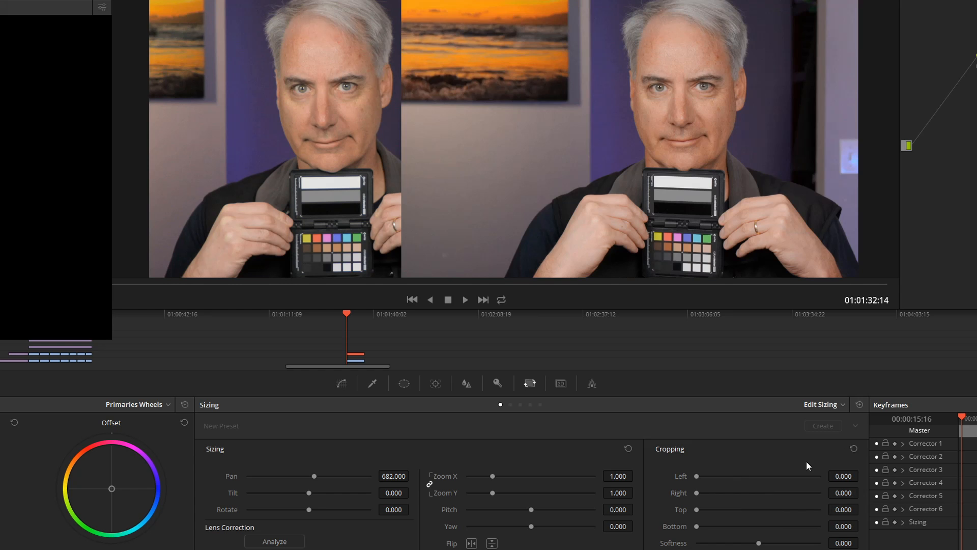
pyautogui.moveTo(697, 475); pyautogui.dragTo(712, 475)
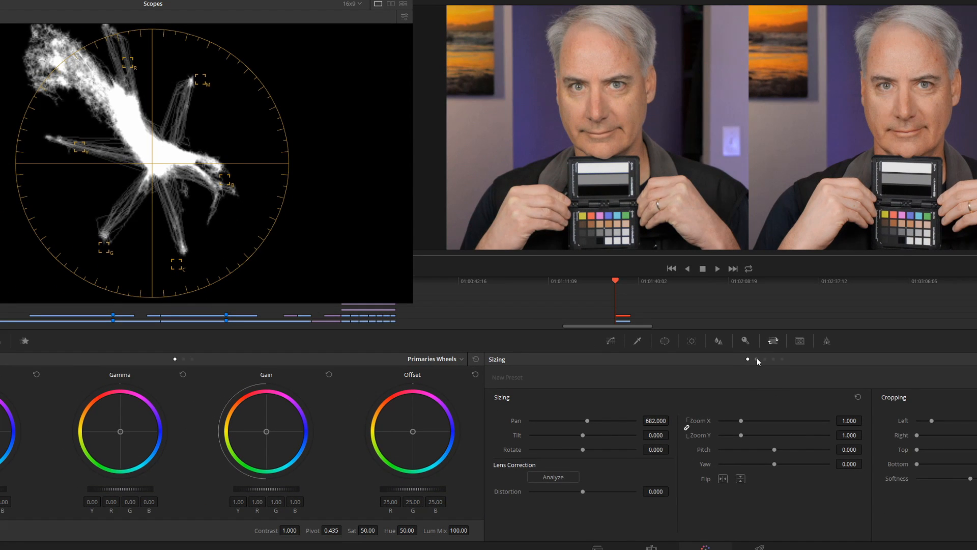
# Add a point between red and yellow on the Sony clip's Hue Vs Sat curve at input hue 286.84 with Saturation 0.93
pyautogui.click(757, 359)
pyautogui.click(748, 359)
pyautogui.click(615, 340)
pyautogui.click(769, 359)
pyautogui.moveTo(253, 7); pyautogui.dragTo(806, 111)
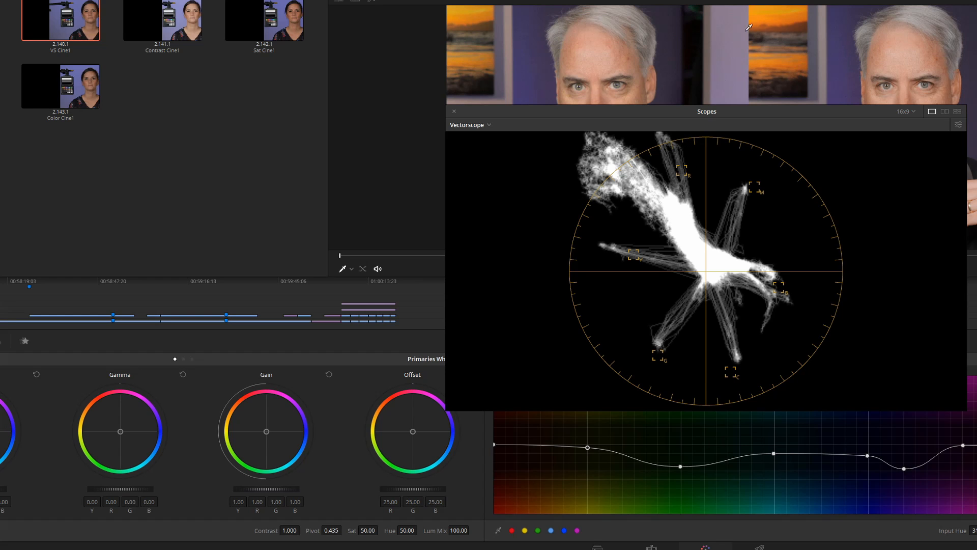
pyautogui.click(784, 16)
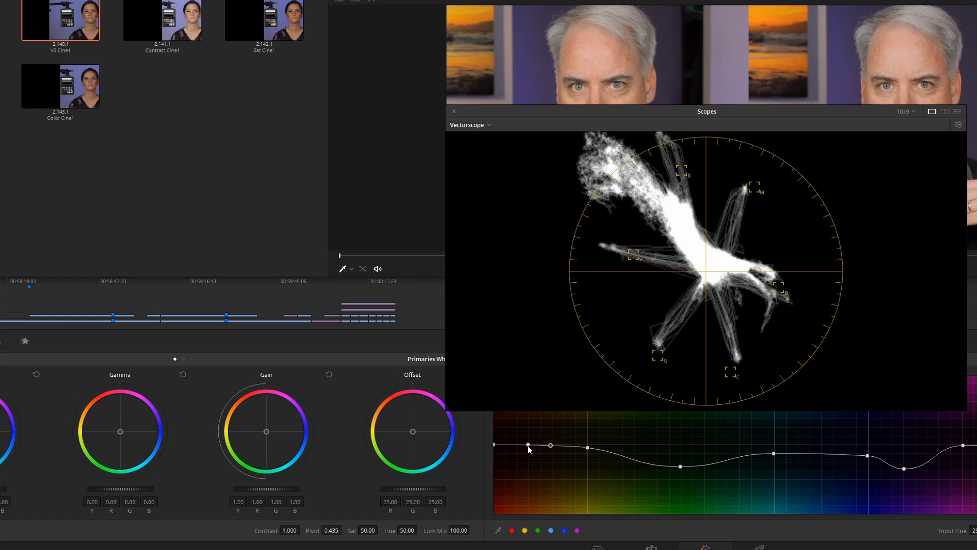
pyautogui.moveTo(529, 446)
pyautogui.mouseDown()
pyautogui.moveTo(551, 454)
pyautogui.moveTo(549, 443)
pyautogui.moveTo(546, 463)
pyautogui.moveTo(542, 451)
pyautogui.mouseUp()
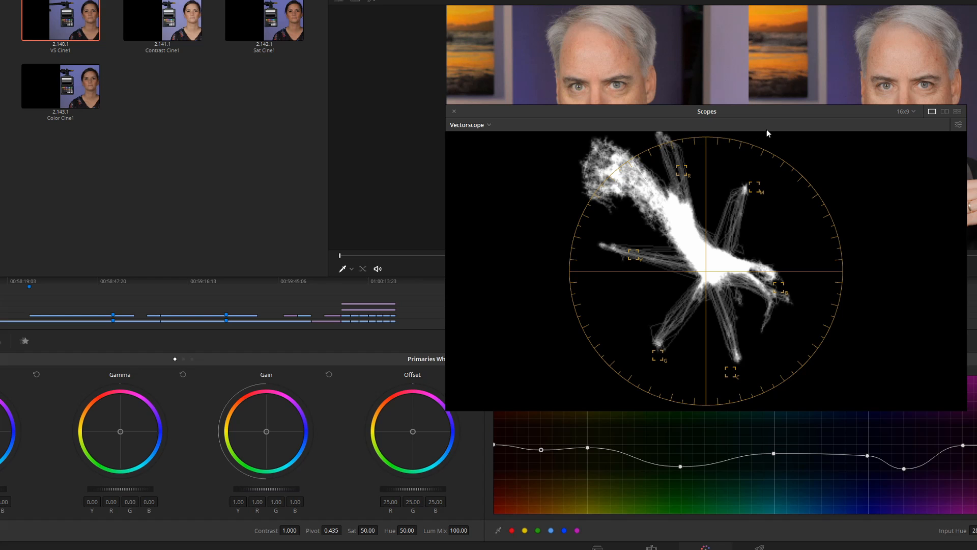
# Add a second Hue Vs Sat point closer to red, test Saturation 0.95 on the enlarged faces, then set it to 1.00
pyautogui.moveTo(802, 109); pyautogui.dragTo(301, 54)
pyautogui.scroll(3, 944, 196)
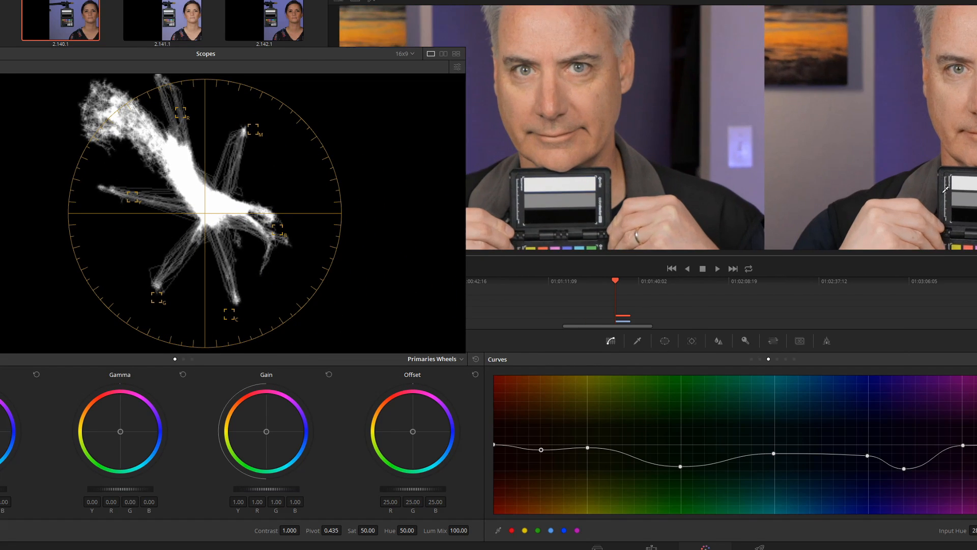
pyautogui.moveTo(969, 152); pyautogui.dragTo(929, 185)
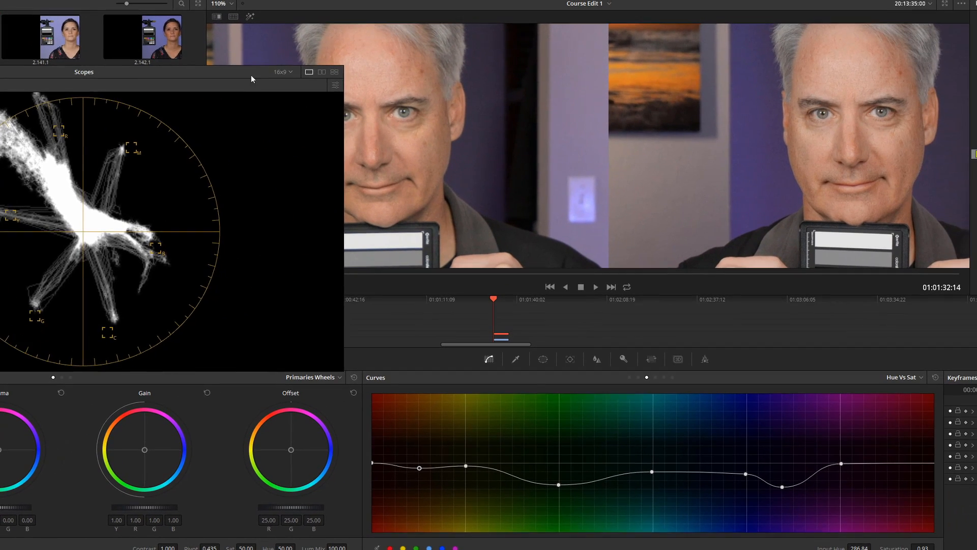
pyautogui.moveTo(346, 57); pyautogui.dragTo(278, 68)
pyautogui.moveTo(155, 86); pyautogui.dragTo(151, 86)
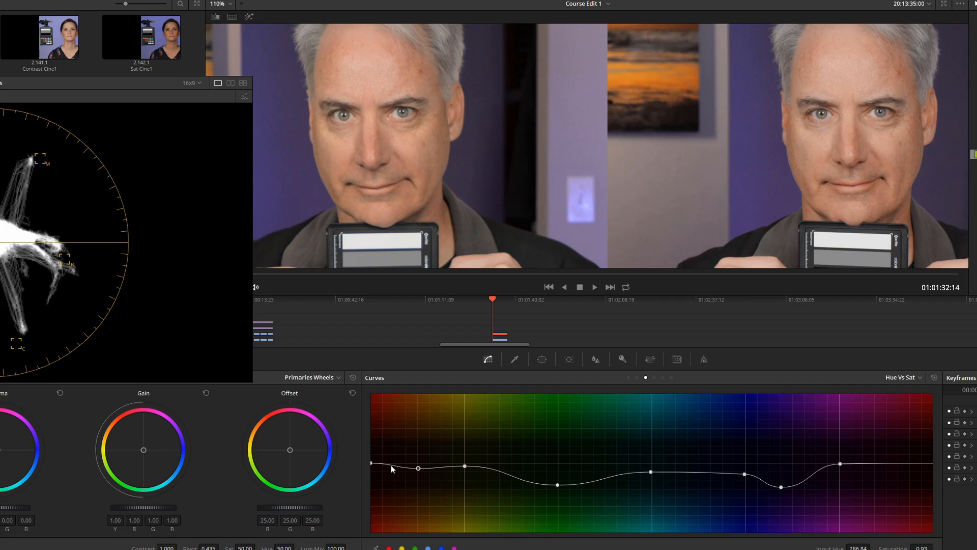
pyautogui.moveTo(395, 465)
pyautogui.mouseDown()
pyautogui.moveTo(398, 440)
pyautogui.moveTo(391, 494)
pyautogui.moveTo(392, 467)
pyautogui.mouseUp()
pyautogui.moveTo(56, 87); pyautogui.dragTo(574, 68)
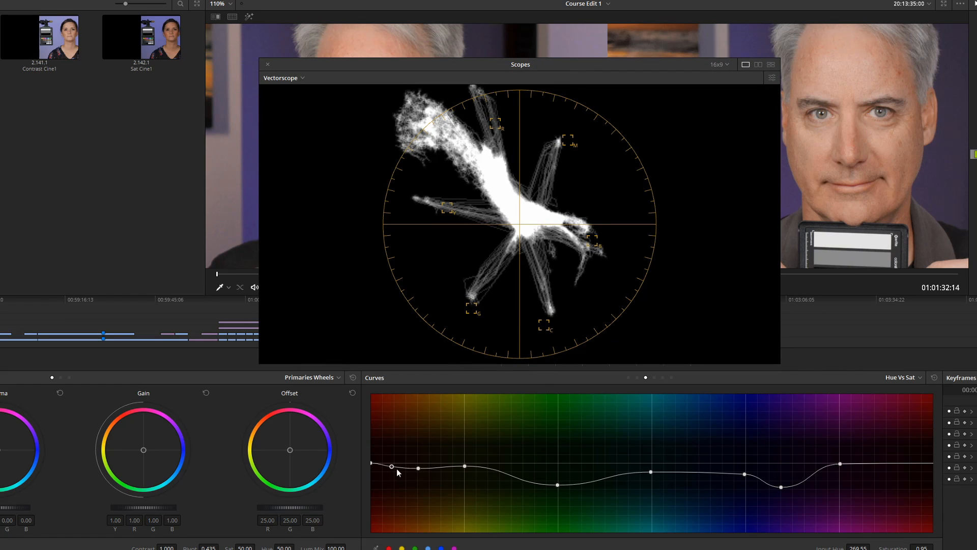
pyautogui.moveTo(392, 468); pyautogui.dragTo(394, 462)
# Display the waveform, test Saturation 1.06 on the Hue Vs Sat point nearest red, then settle it at input hue 269.55 and Saturation 1.00
pyautogui.click(282, 79)
pyautogui.click(283, 104)
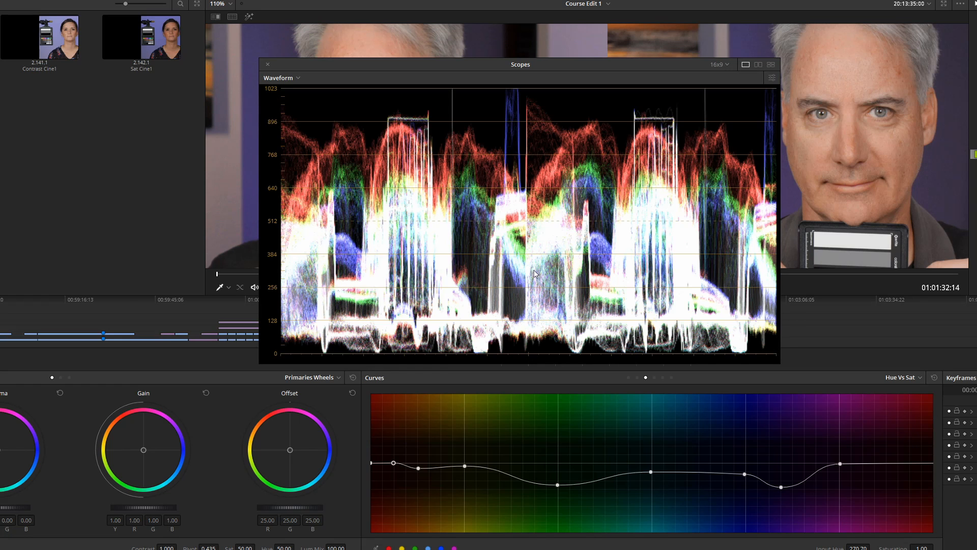
pyautogui.moveTo(393, 464); pyautogui.dragTo(392, 460)
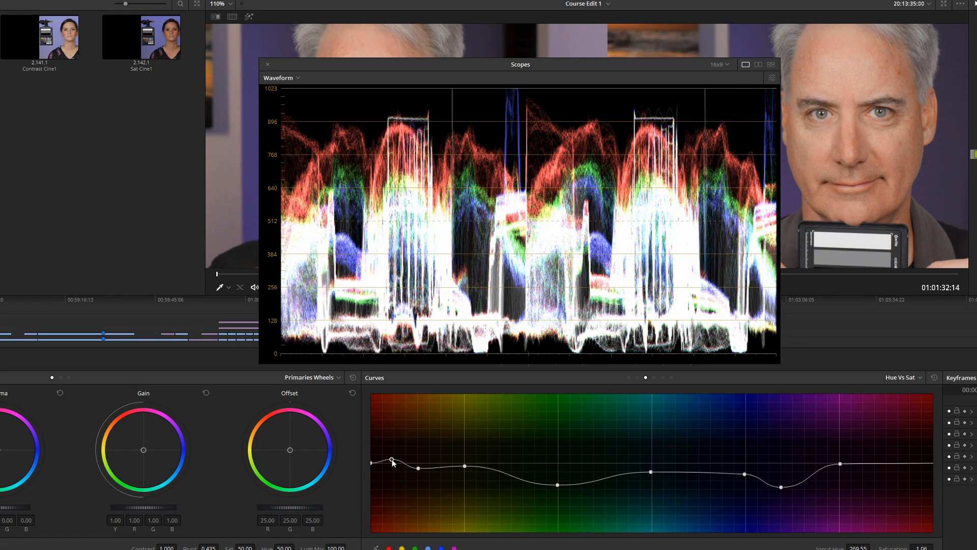
pyautogui.moveTo(392, 461)
pyautogui.mouseDown()
pyautogui.moveTo(376, 465)
pyautogui.moveTo(393, 468)
pyautogui.mouseUp()
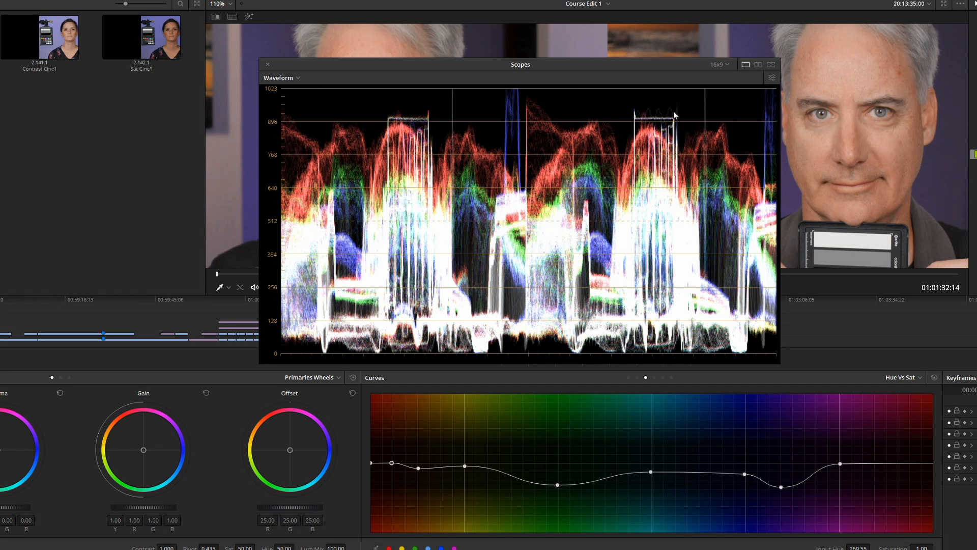
pyautogui.moveTo(664, 66); pyautogui.dragTo(132, 150)
pyautogui.moveTo(132, 150); pyautogui.dragTo(133, 151)
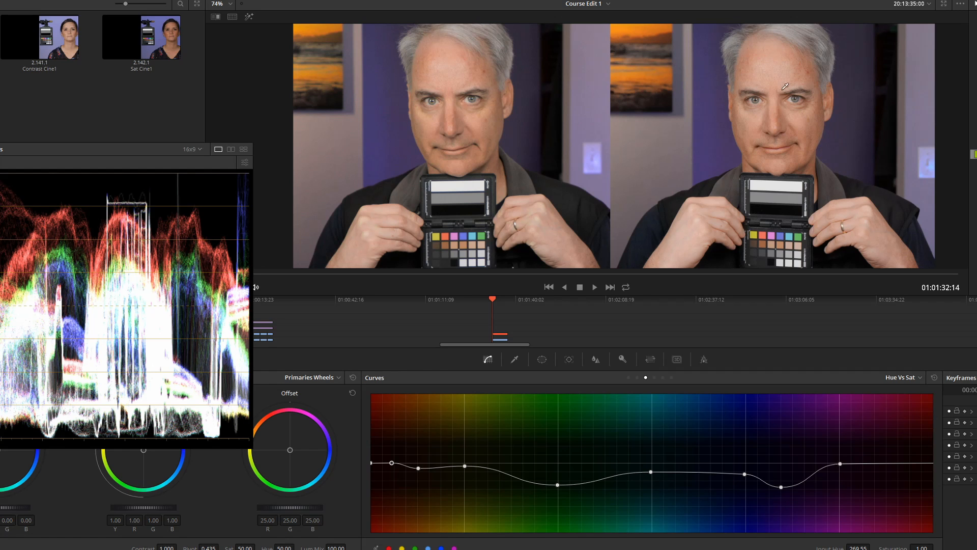
# Test a negative rotation of -4.02 on the Hue Vs Hue point at input hue 276.46, then set its Hue Rotate to 3.13
pyautogui.scroll(3, 791, 185)
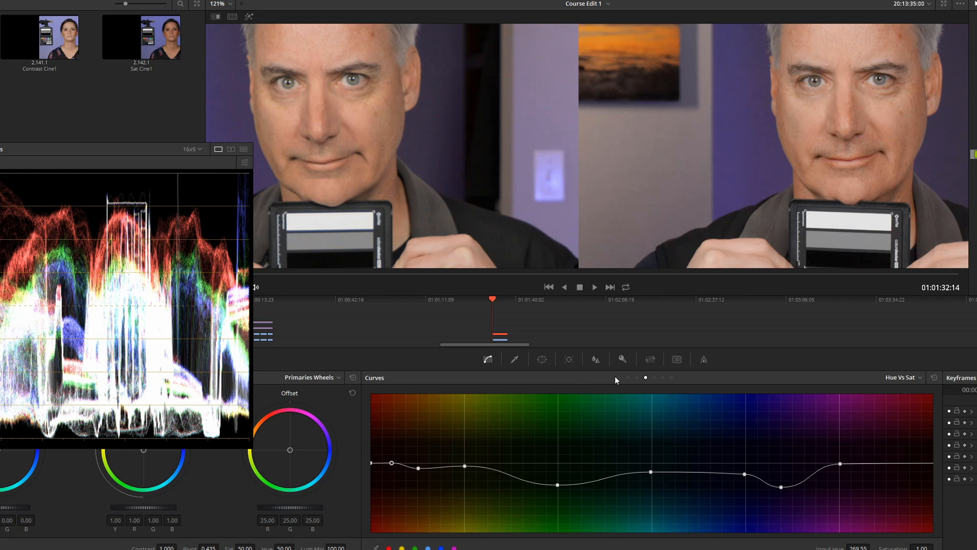
pyautogui.click(637, 377)
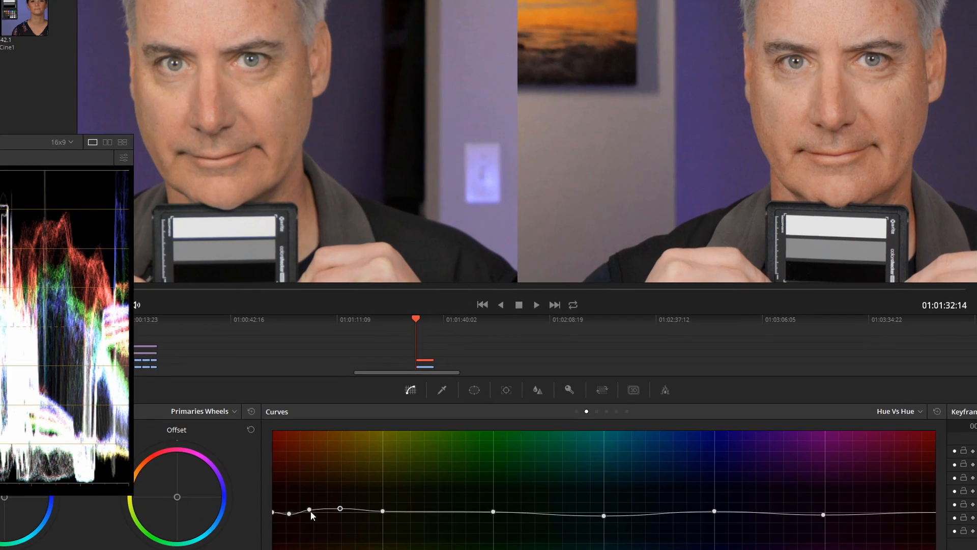
pyautogui.click(309, 509)
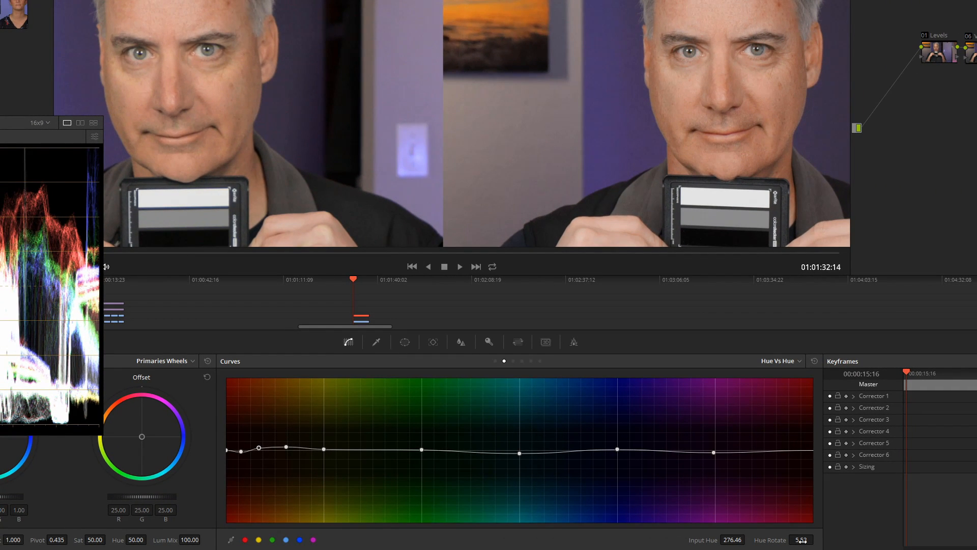
pyautogui.moveTo(803, 540); pyautogui.dragTo(799, 541)
pyautogui.moveTo(799, 541); pyautogui.dragTo(795, 540)
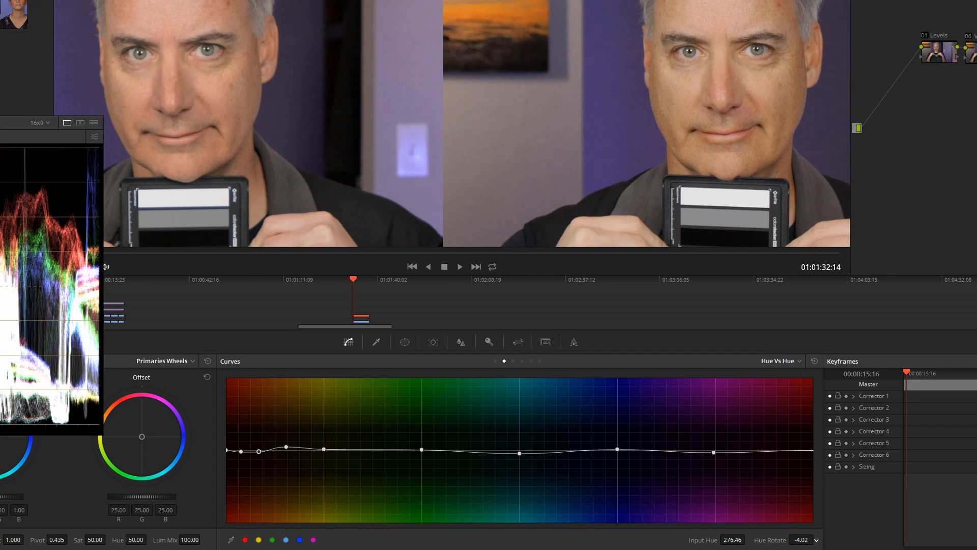
pyautogui.moveTo(797, 540); pyautogui.dragTo(801, 541)
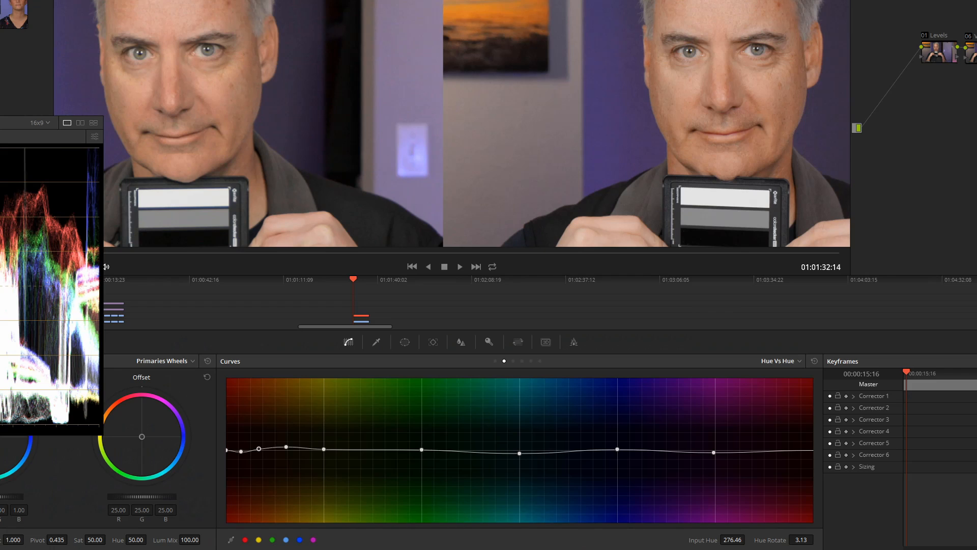
# Set the Hue Rotate of the Hue Vs Hue point at input hue 292.89 to 3.80
pyautogui.click(242, 452)
pyautogui.click(259, 450)
pyautogui.click(286, 447)
pyautogui.moveTo(802, 539)
pyautogui.mouseDown()
pyautogui.moveTo(775, 539)
pyautogui.moveTo(793, 539)
pyautogui.moveTo(783, 540)
pyautogui.mouseUp()
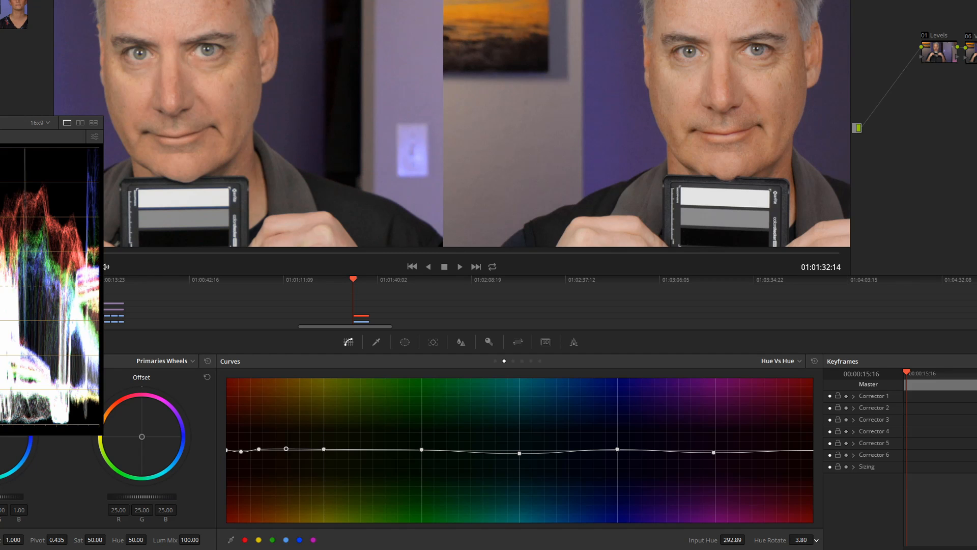
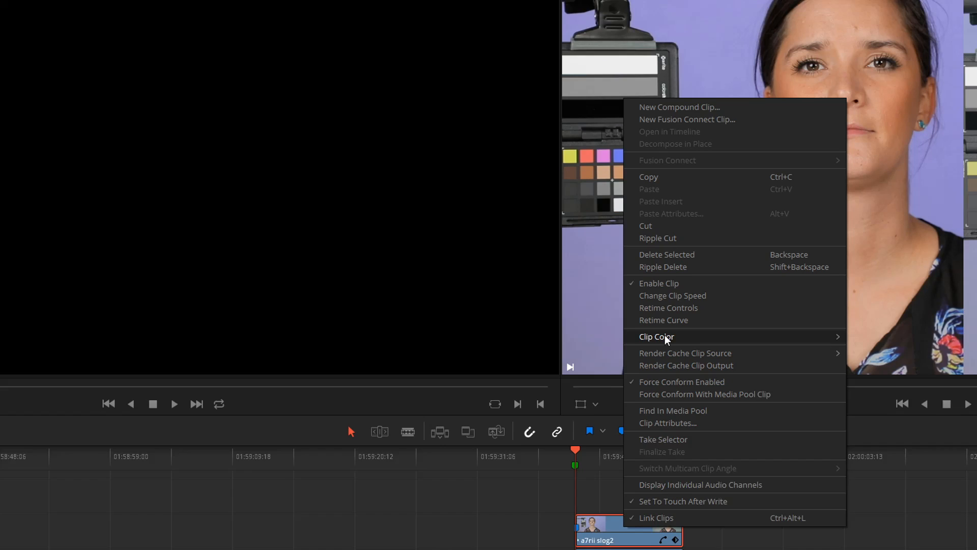
# Check the Data Levels attribute of the a7rii slog2 clip without changing it, and open its source file's folder in File Explorer
pyautogui.click(672, 422)
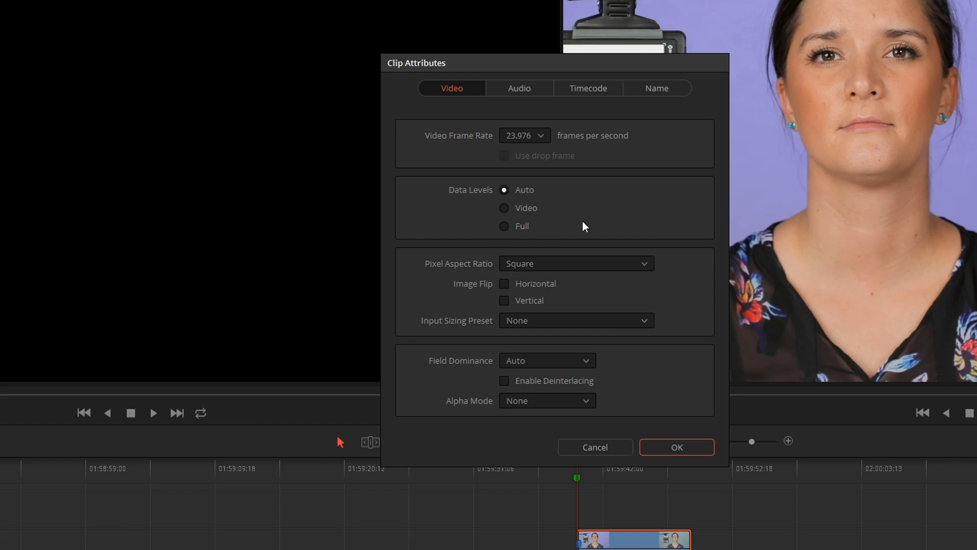
pyautogui.click(594, 447)
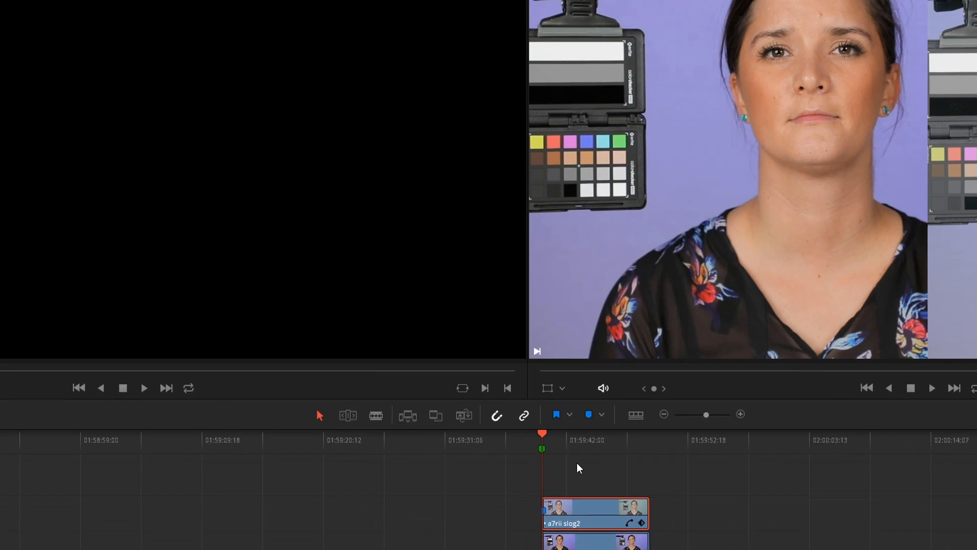
pyautogui.rightClick(624, 547)
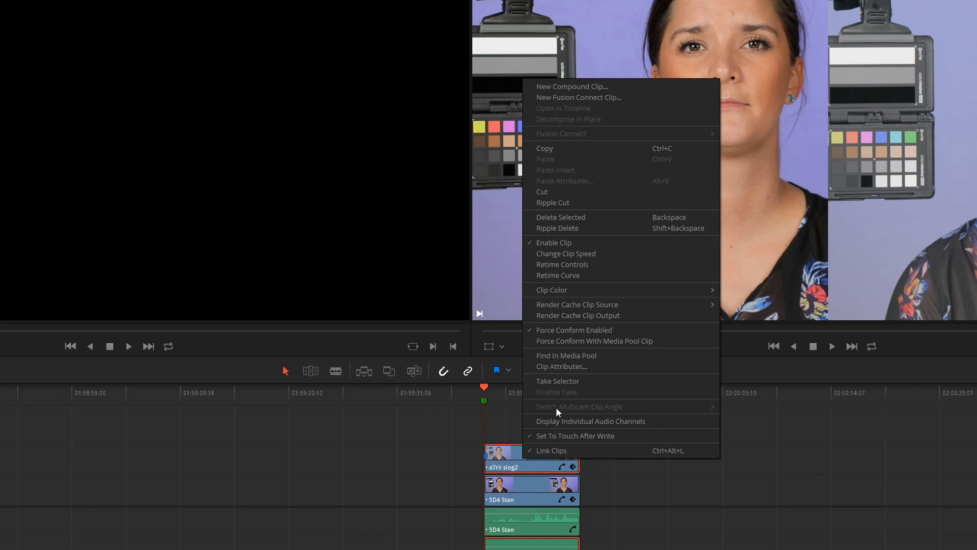
pyautogui.click(556, 356)
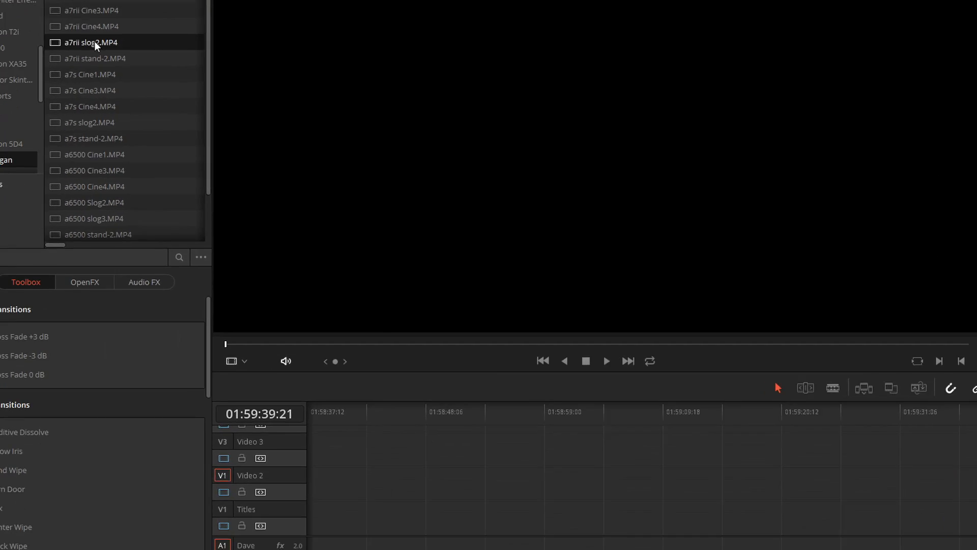
pyautogui.rightClick(89, 144)
pyautogui.moveTo(181, 144)
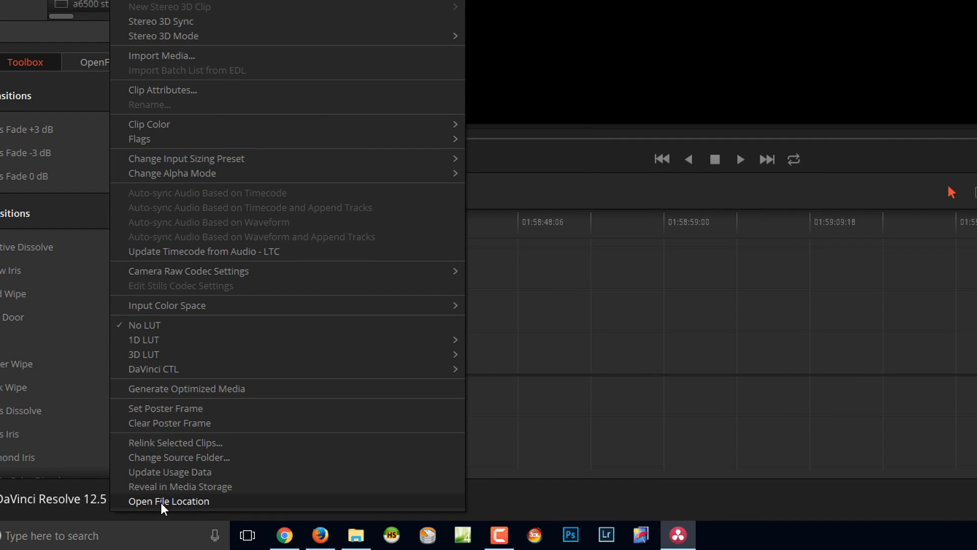
pyautogui.click(159, 502)
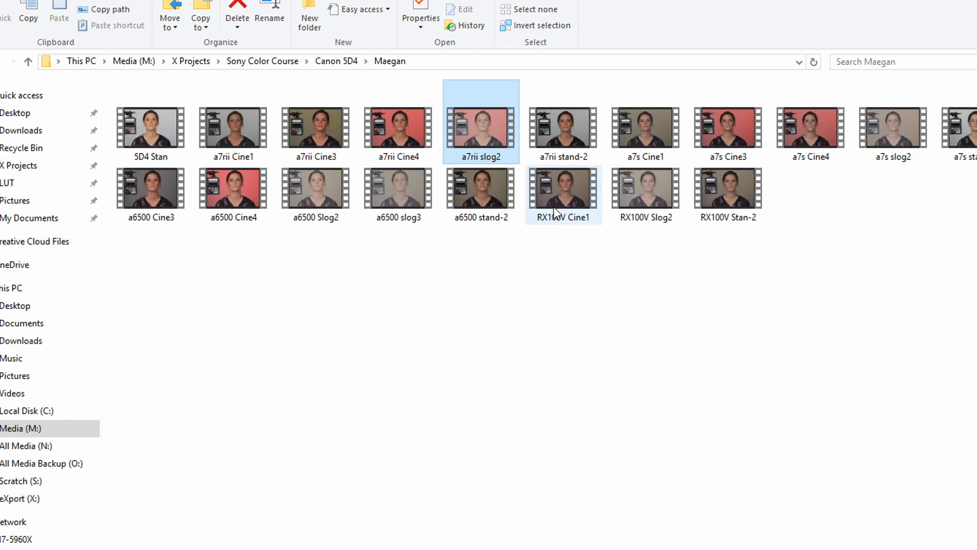
# Open a7rii slog2.MP4 in MediaInfo, display its details as HTML, and look up the video stream's color range
pyautogui.rightClick(473, 139)
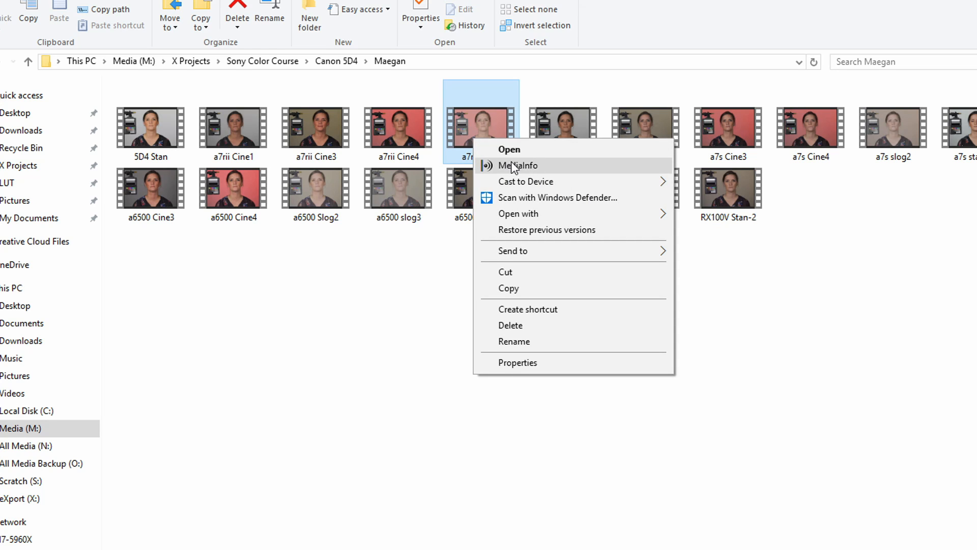
pyautogui.click(531, 166)
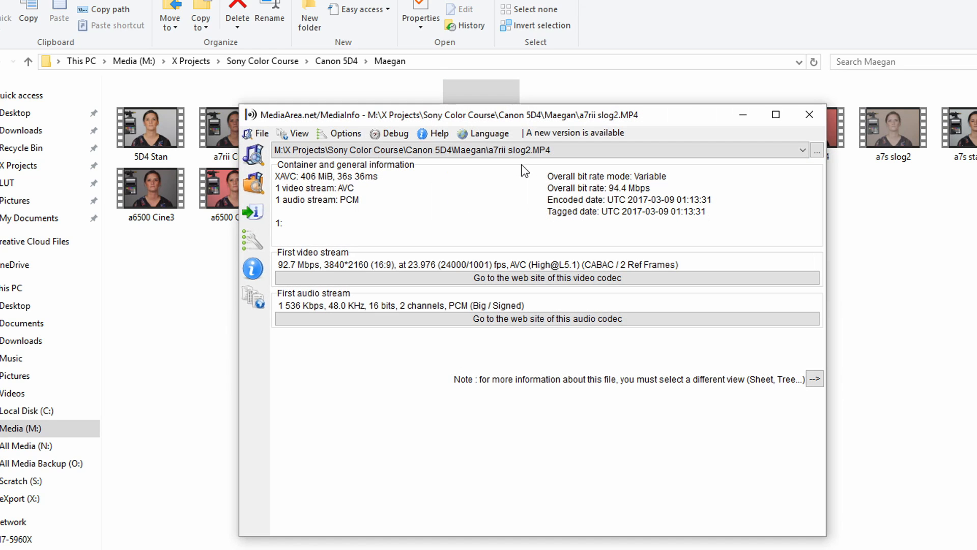
pyautogui.click(297, 133)
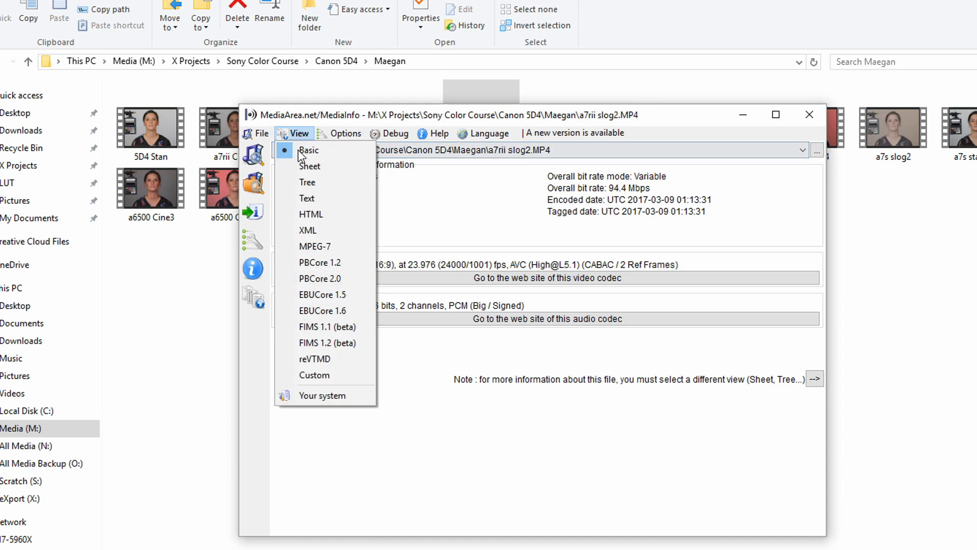
pyautogui.click(313, 216)
pyautogui.scroll(-6, 436, 349)
pyautogui.scroll(-3, 437, 349)
pyautogui.scroll(8, 402, 348)
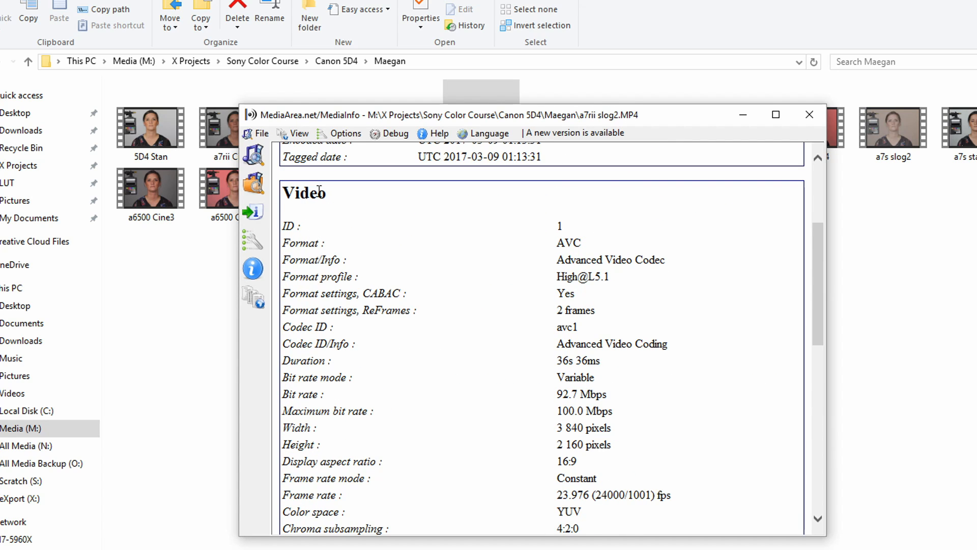
pyautogui.scroll(-4, 398, 431)
pyautogui.scroll(-1, 398, 432)
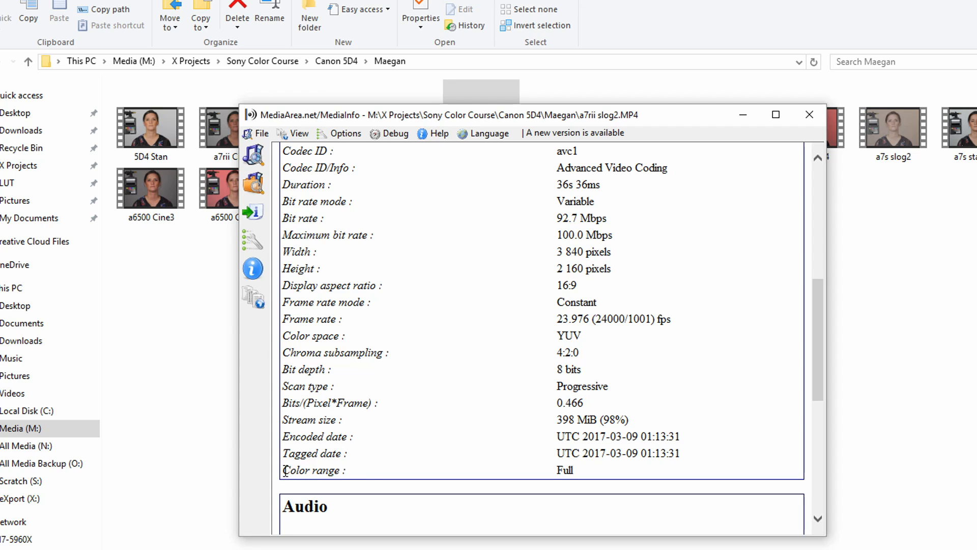
# Check the video stream's color range entry in MediaInfo and, back in DaVinci Resolve, set the a7rii slog2 clip's Data Levels to Full
pyautogui.moveTo(284, 470); pyautogui.dragTo(346, 471)
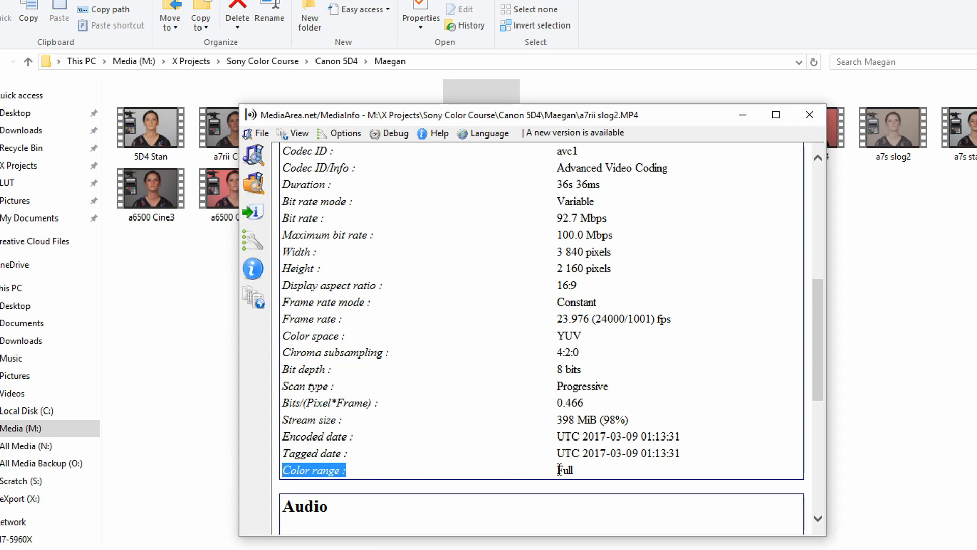
pyautogui.moveTo(556, 470); pyautogui.dragTo(599, 469)
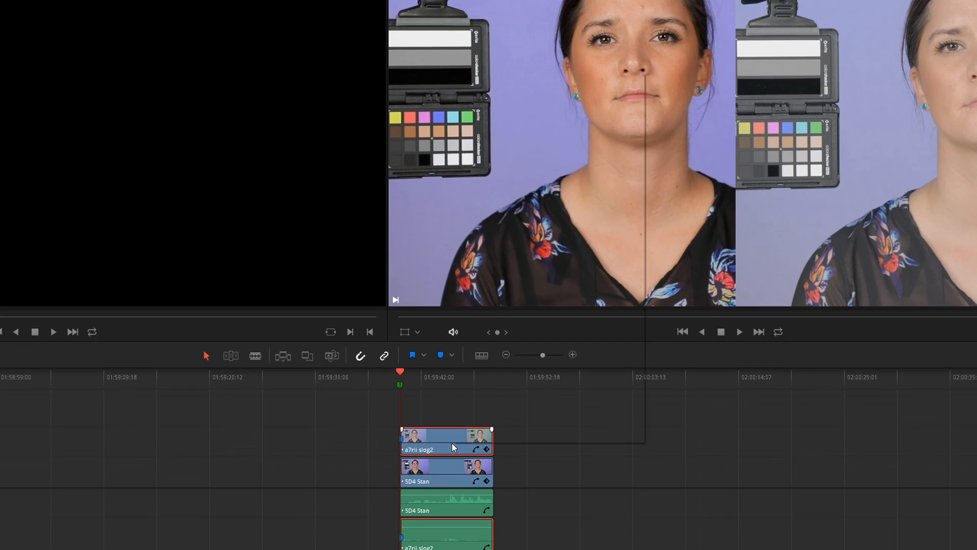
pyautogui.rightClick(451, 442)
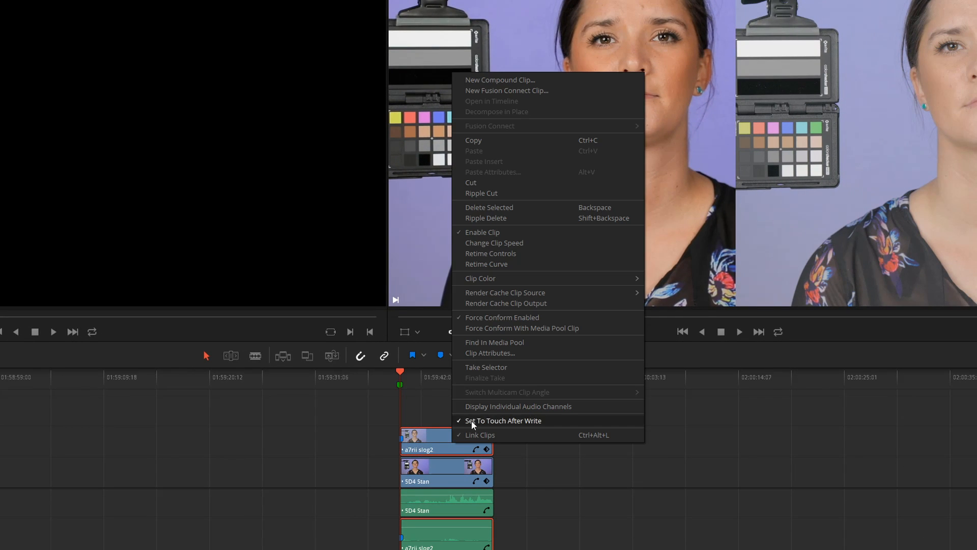
pyautogui.click(473, 351)
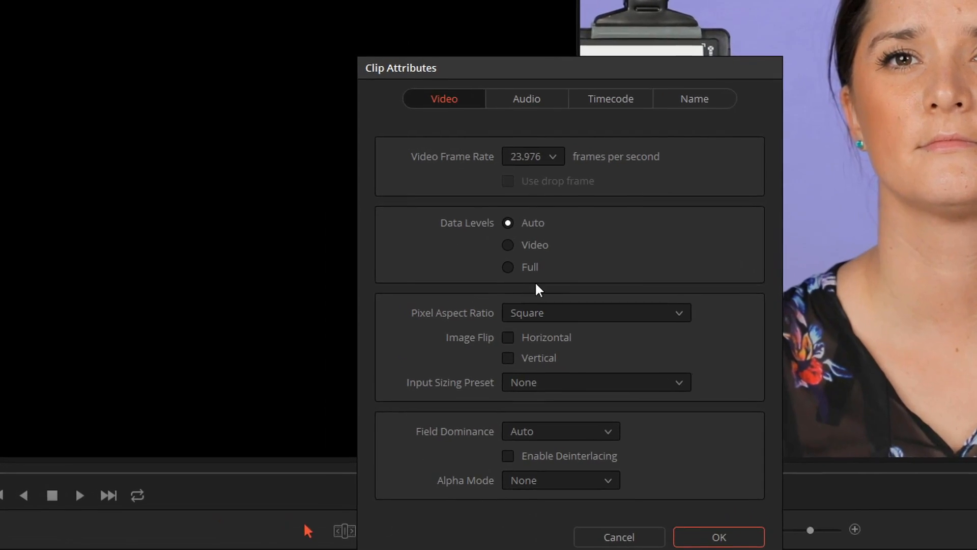
pyautogui.click(508, 267)
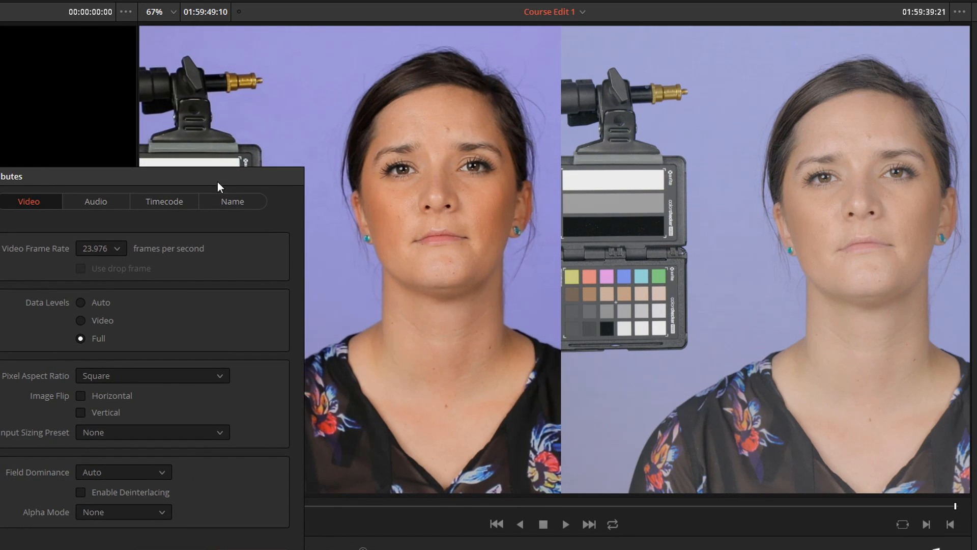
pyautogui.moveTo(218, 182); pyautogui.dragTo(478, 123)
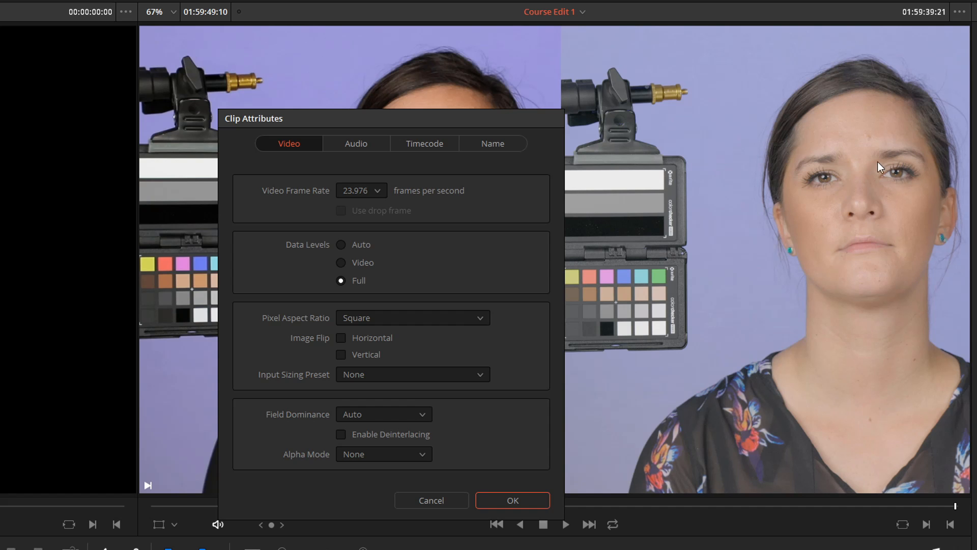
pyautogui.click(513, 500)
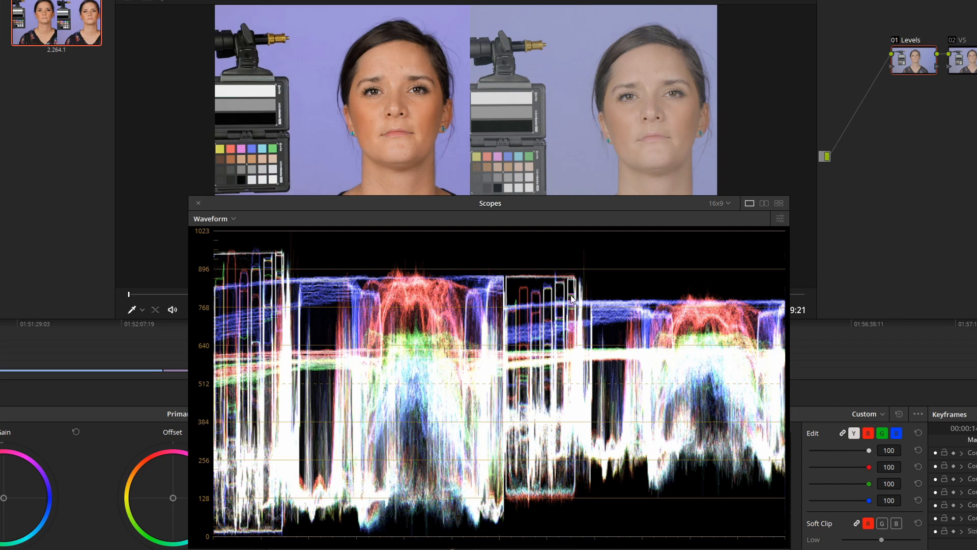
# Crop both the Sony and the Canon clip to the white, gray and black patches of their color charts
pyautogui.moveTo(619, 206); pyautogui.dragTo(54, 56)
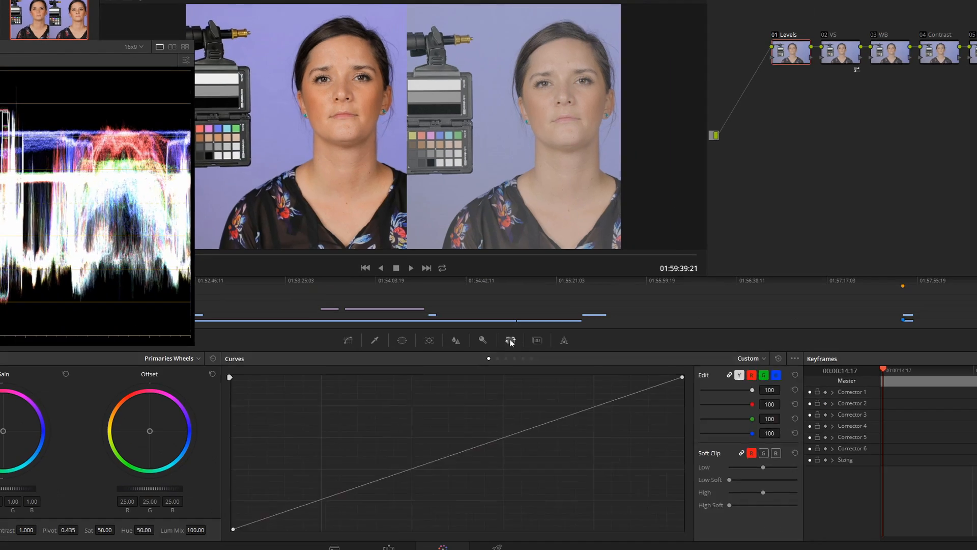
pyautogui.click(511, 340)
pyautogui.moveTo(672, 420); pyautogui.dragTo(672, 420)
pyautogui.moveTo(711, 419); pyautogui.dragTo(787, 419)
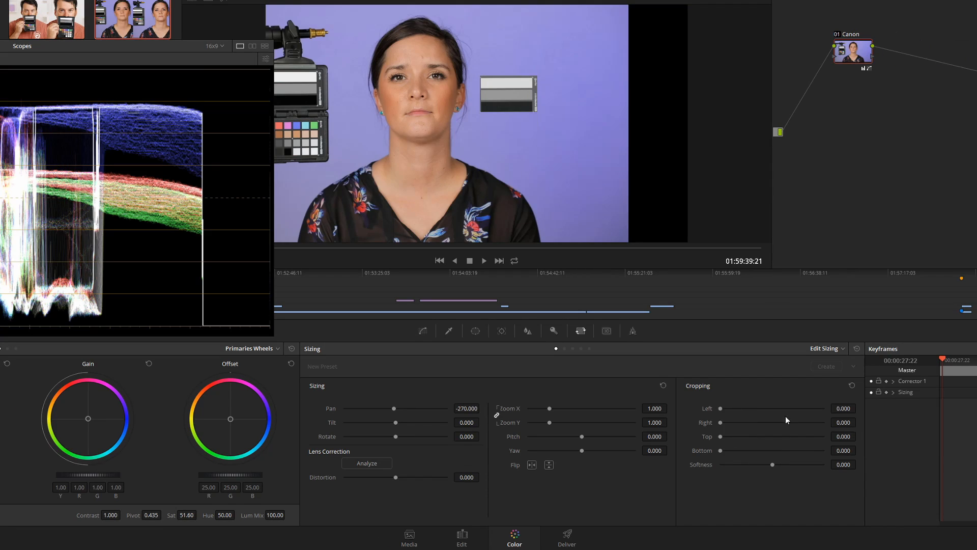
pyautogui.moveTo(721, 450); pyautogui.dragTo(784, 451)
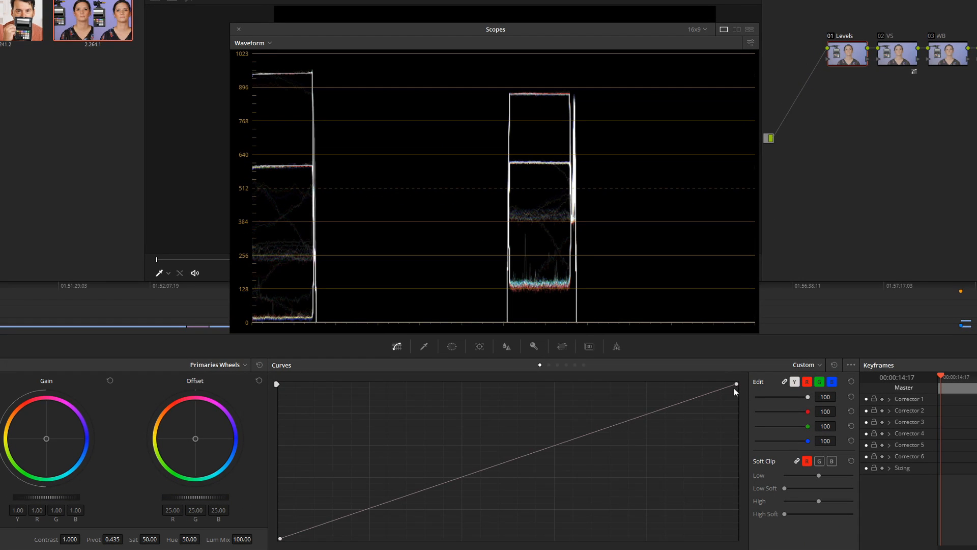
# Adjust the Levels node's custom curve by pulling both end points inward and adding a midpoint to match the Canon's waveform levels
pyautogui.moveTo(737, 384); pyautogui.dragTo(702, 383)
pyautogui.moveTo(281, 540); pyautogui.dragTo(335, 545)
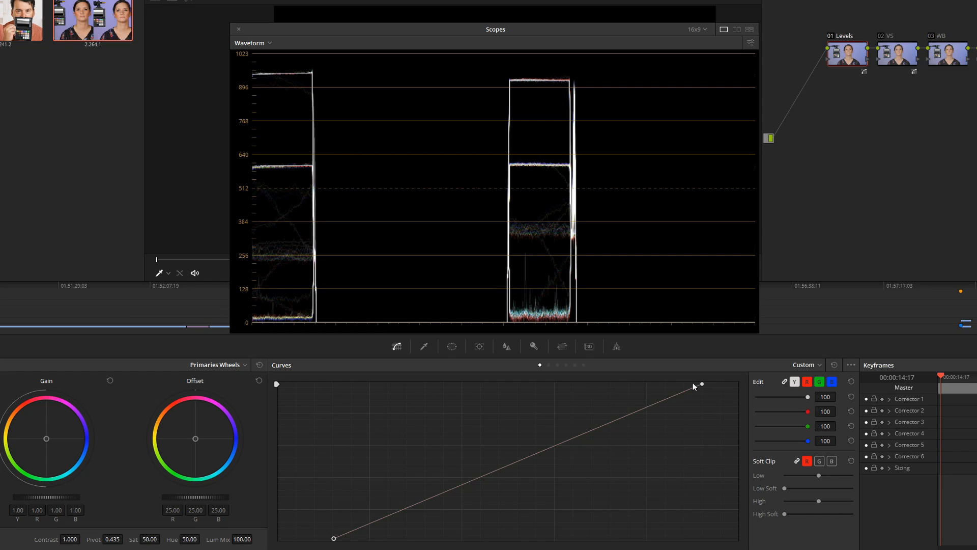
pyautogui.moveTo(703, 386); pyautogui.dragTo(692, 385)
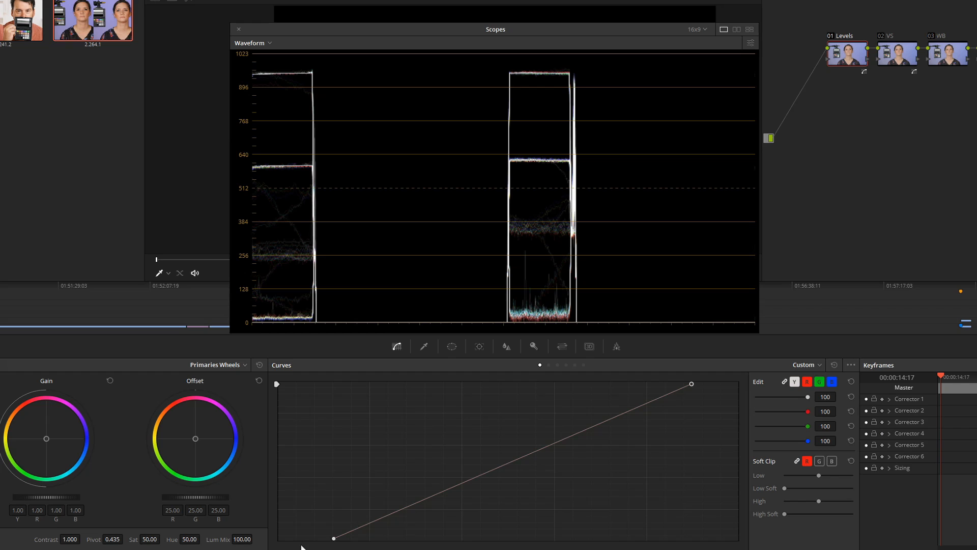
pyautogui.moveTo(334, 542)
pyautogui.mouseDown()
pyautogui.moveTo(344, 543)
pyautogui.moveTo(335, 543)
pyautogui.mouseUp()
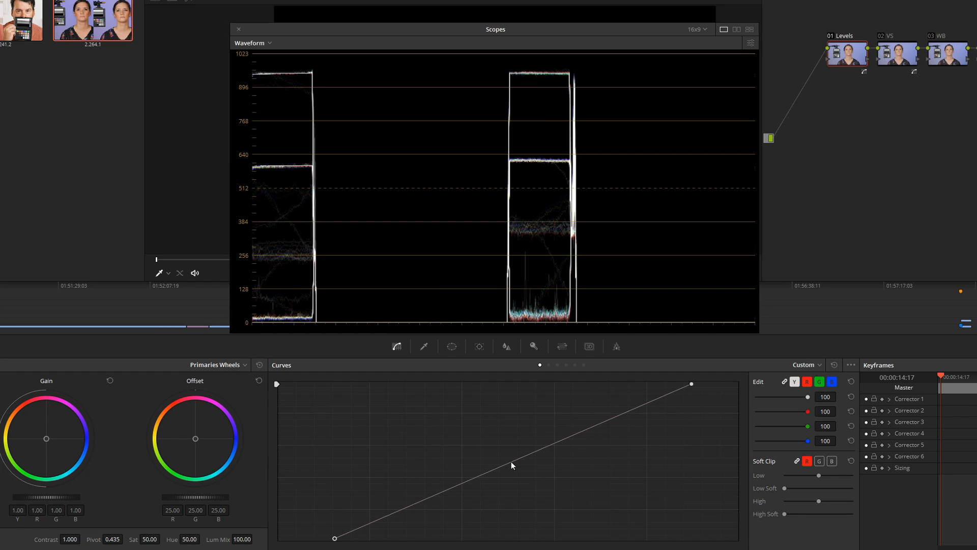
pyautogui.click(538, 451)
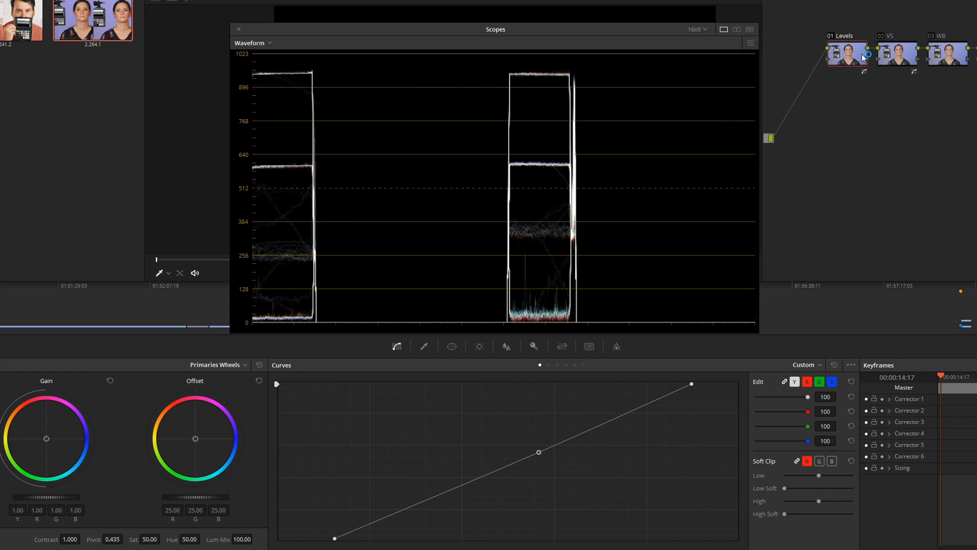
# Neutralize the color cast on the WB node with the Lift, Gain and Gamma color balance so the waveform channels align
pyautogui.click(899, 51)
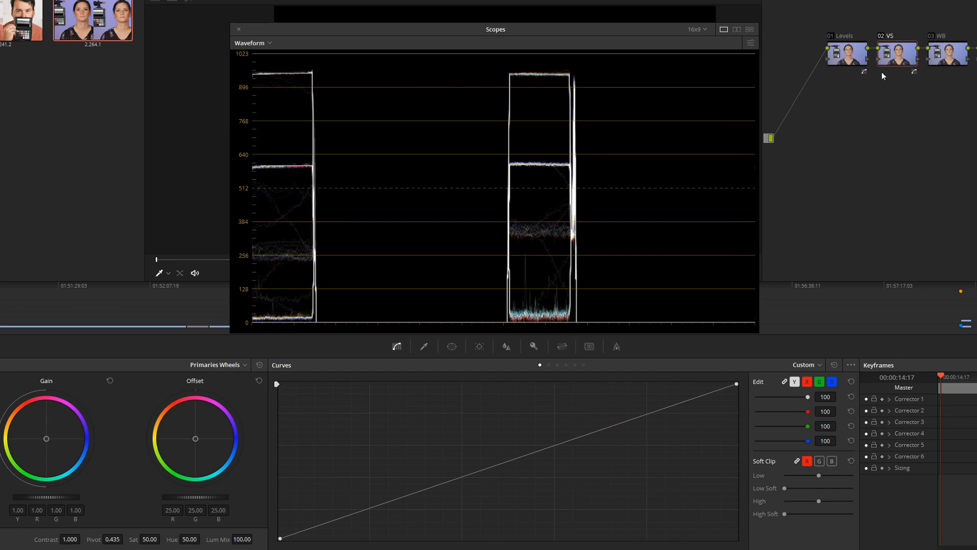
pyautogui.click(959, 52)
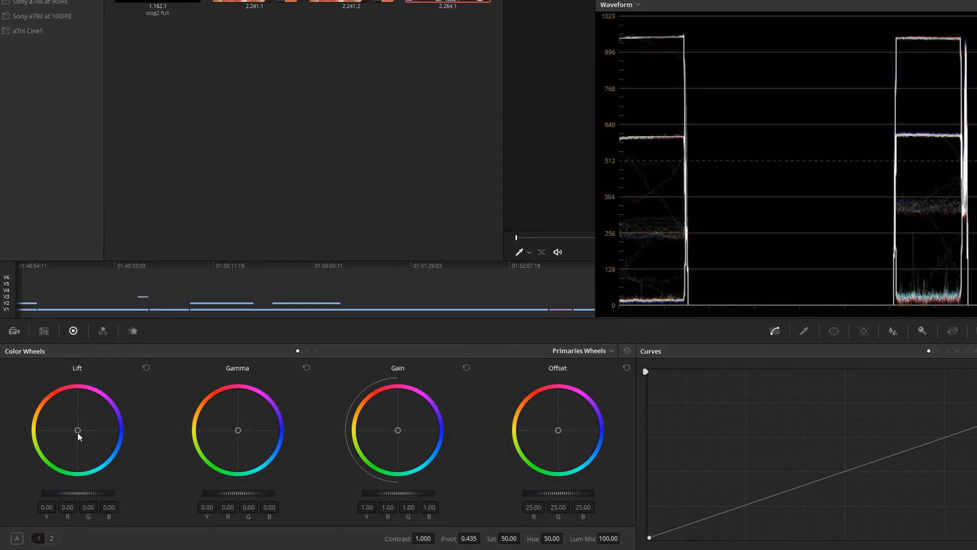
pyautogui.moveTo(79, 434); pyautogui.dragTo(78, 430)
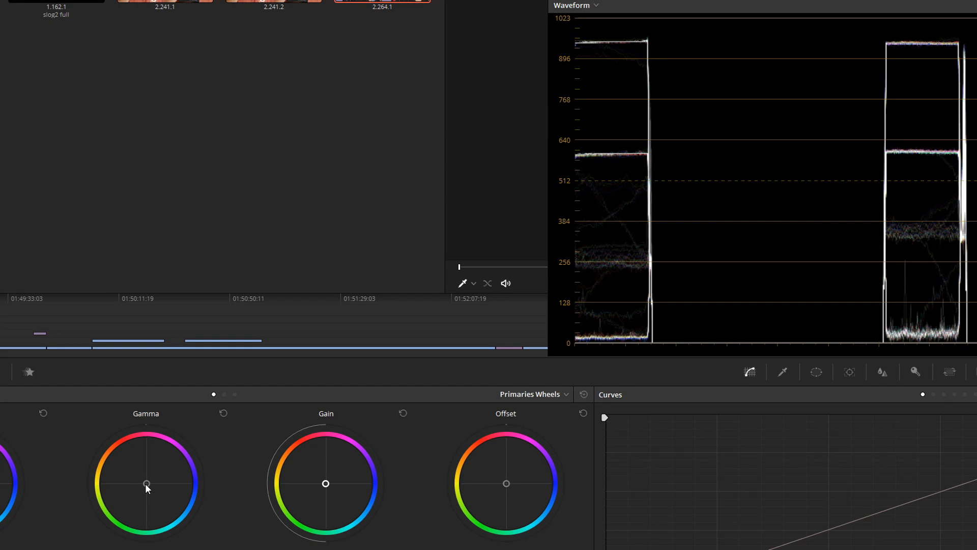
pyautogui.click(146, 484)
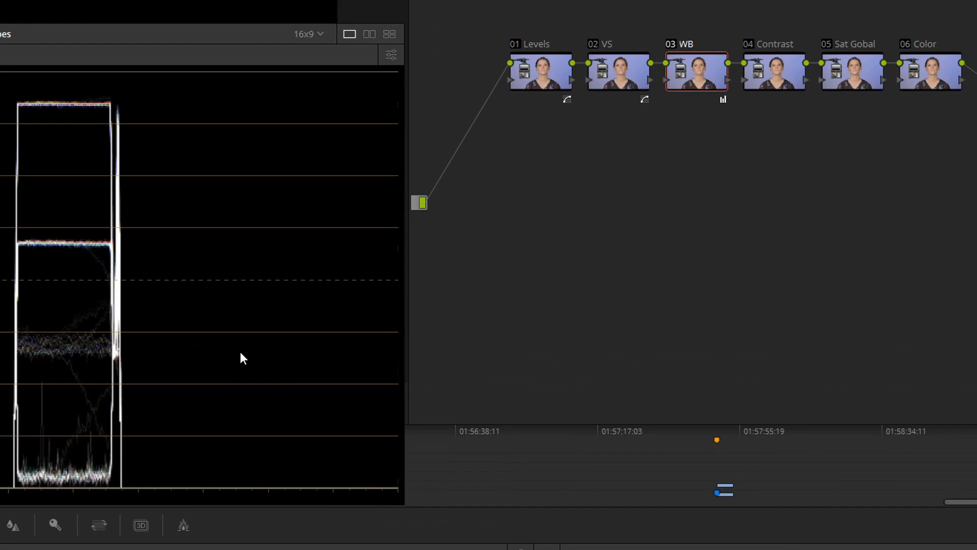
# Crop the clips to the chart's grayscale chips and add control points along the Contrast node's custom curve, lowering the shadow point
pyautogui.press("alt+'")
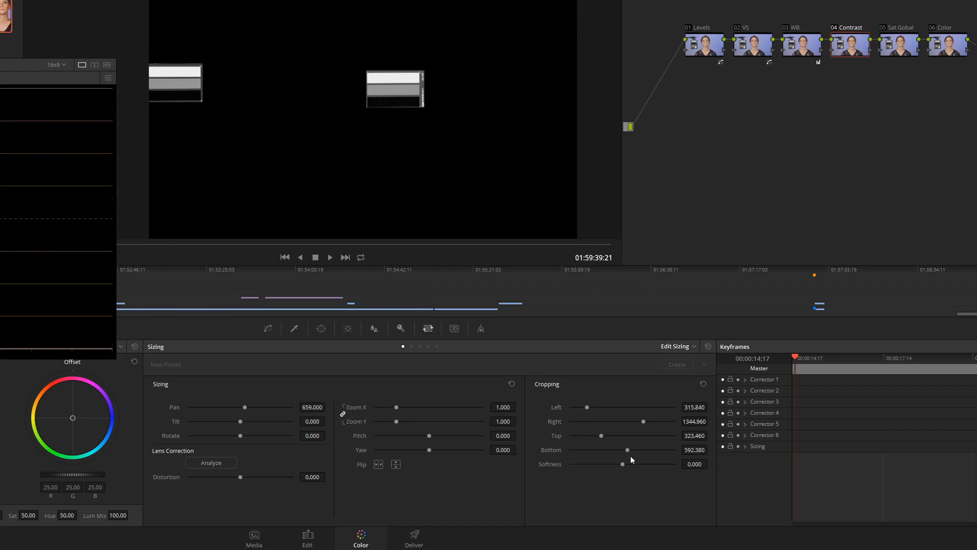
pyautogui.moveTo(630, 456); pyautogui.dragTo(603, 454)
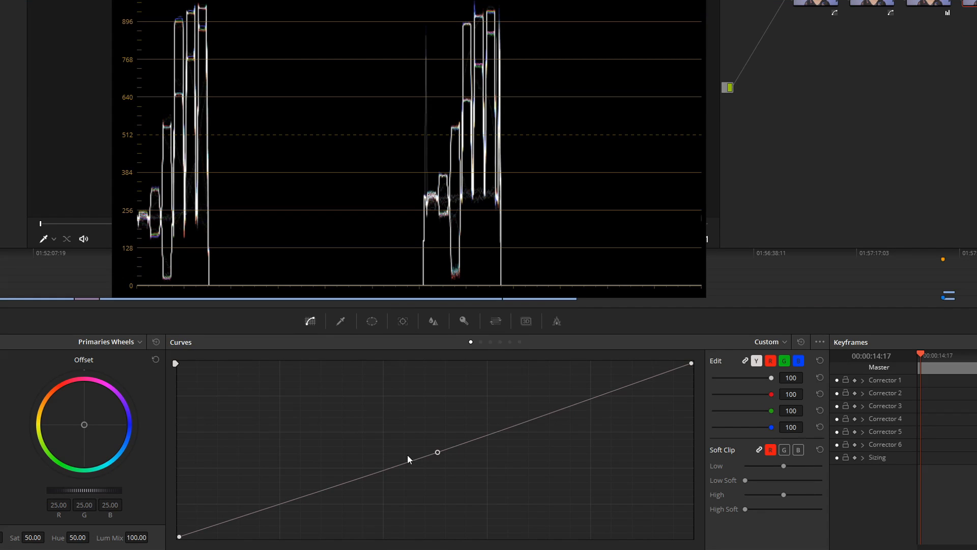
pyautogui.moveTo(299, 497); pyautogui.dragTo(296, 510)
pyautogui.click(238, 526)
pyautogui.click(369, 482)
pyautogui.click(561, 405)
pyautogui.click(691, 363)
pyautogui.click(631, 383)
pyautogui.click(500, 425)
# Fine-tune the Contrast curve's shadow and highlight points and pull its white point inward to match the Canon's grayscale waveform
pyautogui.moveTo(238, 526); pyautogui.dragTo(237, 528)
pyautogui.click(297, 510)
pyautogui.moveTo(297, 510); pyautogui.dragTo(301, 509)
pyautogui.click(500, 426)
pyautogui.moveTo(631, 384); pyautogui.dragTo(626, 385)
pyautogui.moveTo(691, 364); pyautogui.dragTo(675, 363)
pyautogui.moveTo(561, 405); pyautogui.dragTo(566, 404)
pyautogui.click(676, 363)
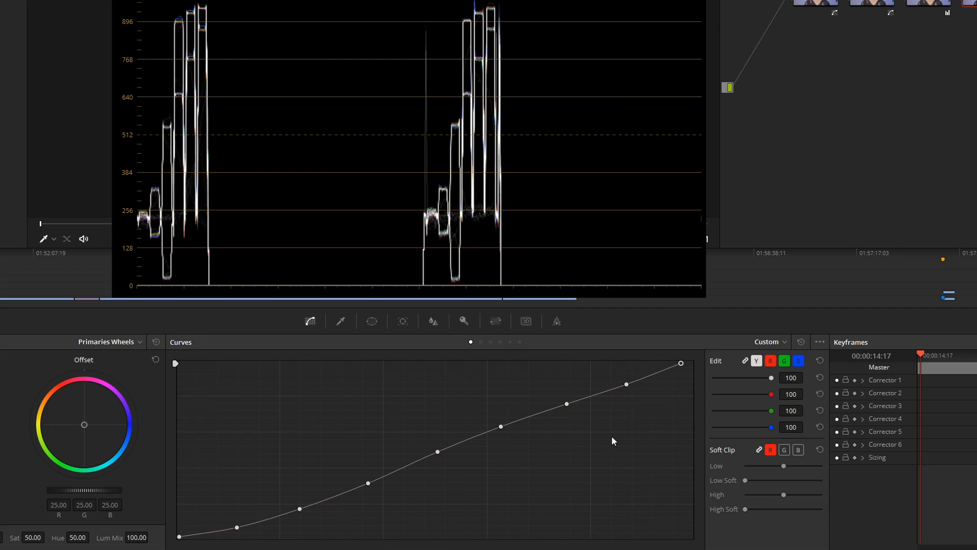
# Extend the crops to include the color patches and raise the Sat Gobal node's saturation to match the Canon in the vectorscope
pyautogui.moveTo(565, 0); pyautogui.dragTo(11, 10)
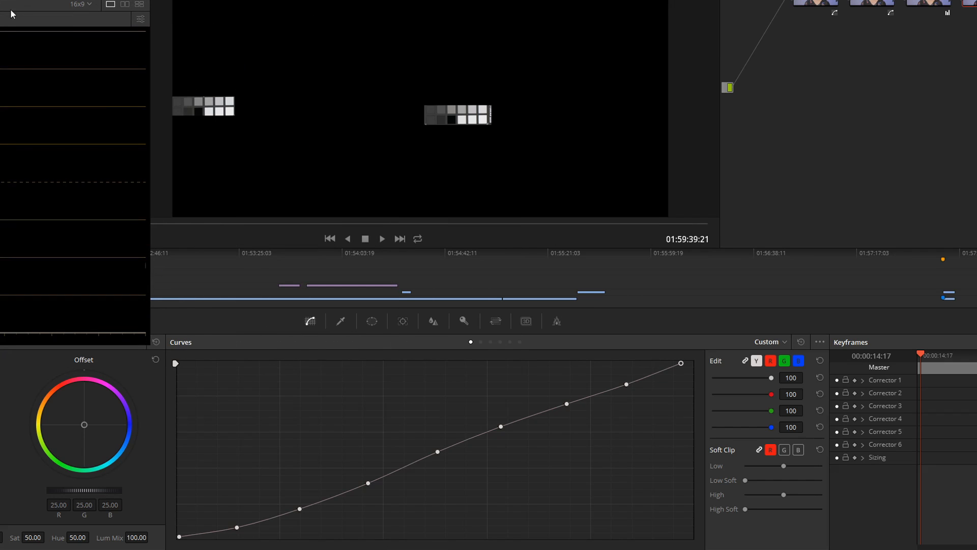
pyautogui.click(495, 321)
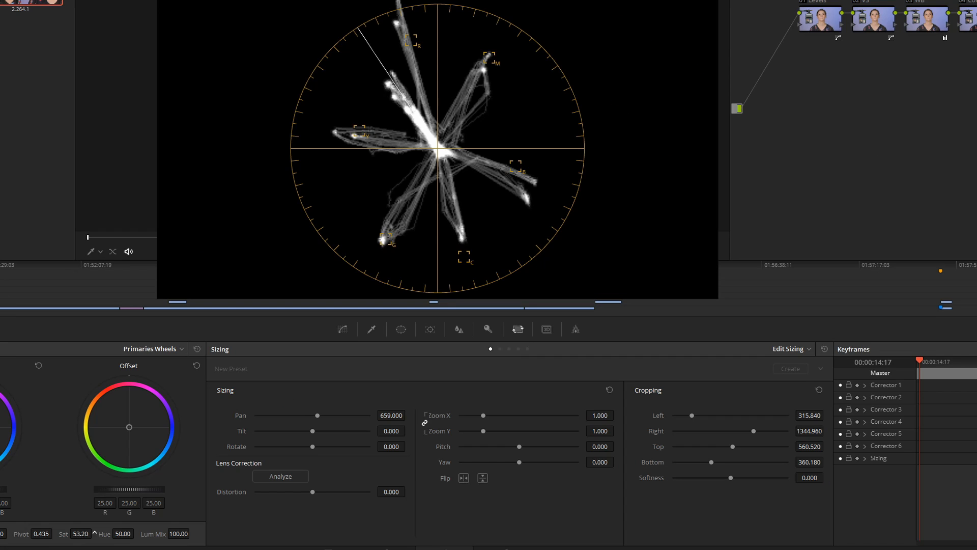
pyautogui.moveTo(95, 533); pyautogui.dragTo(92, 533)
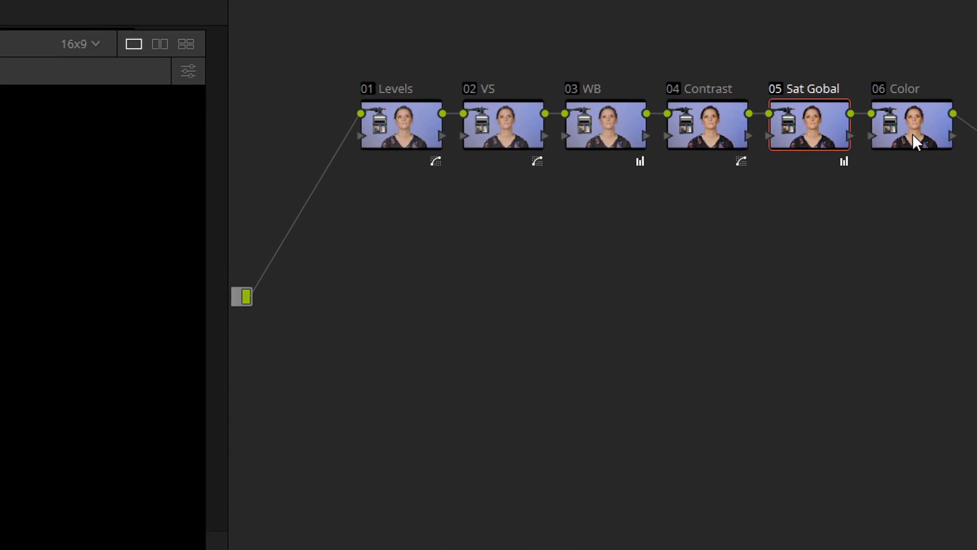
# On the Color node's Hue Vs Sat curve, set yellow to 1.20, lower cyan slightly, and raise blue and magenta
pyautogui.click(909, 137)
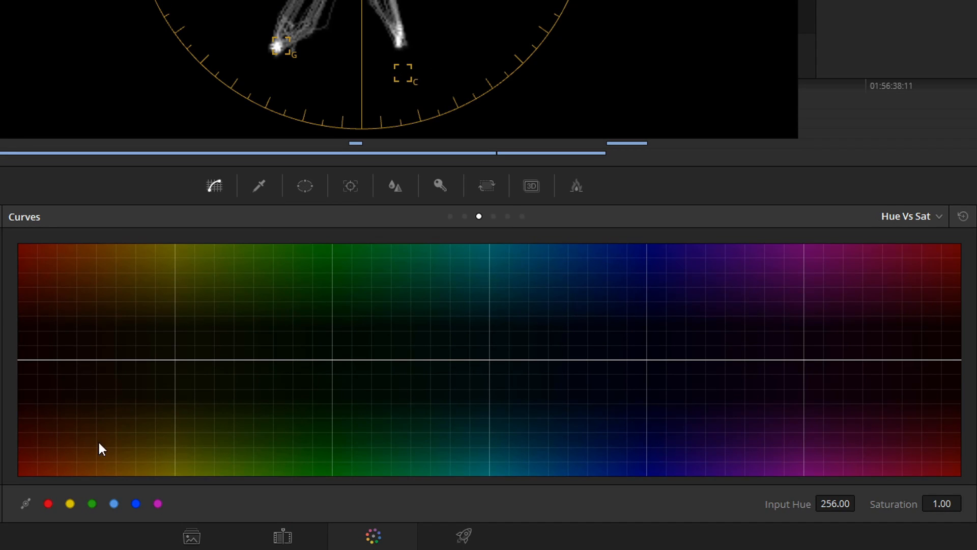
pyautogui.moveTo(157, 412); pyautogui.dragTo(158, 393)
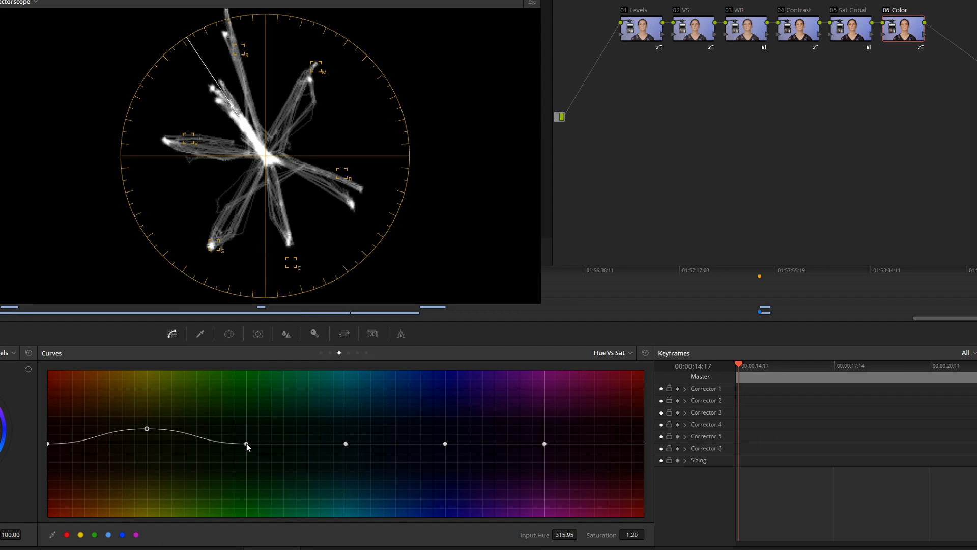
pyautogui.moveTo(278, 412); pyautogui.dragTo(281, 410)
pyautogui.moveTo(399, 412); pyautogui.dragTo(401, 417)
pyautogui.moveTo(520, 411); pyautogui.dragTo(546, 432)
# Adjust the yellow and green points on the Hue Vs Hue curve and rotate the blue point at input hue 136.00 by -8.15
pyautogui.click(330, 353)
pyautogui.moveTo(147, 443); pyautogui.dragTo(149, 444)
pyautogui.moveTo(247, 443); pyautogui.dragTo(246, 443)
pyautogui.moveTo(445, 444); pyautogui.dragTo(445, 446)
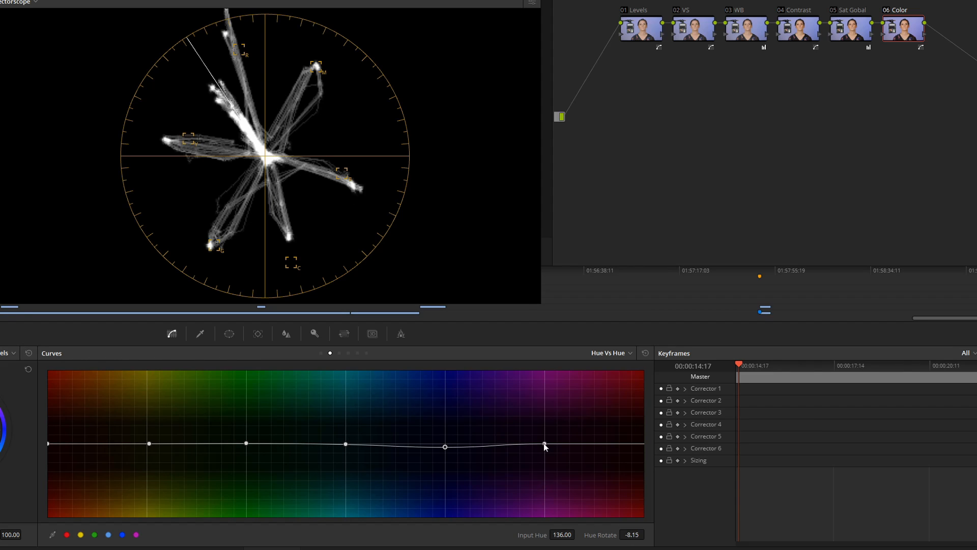
# Refine the Hue Vs Hue magenta point to -0.97 at input hue 195.47 and set the Hue Vs Sat yellow point to 1.22
pyautogui.click(339, 352)
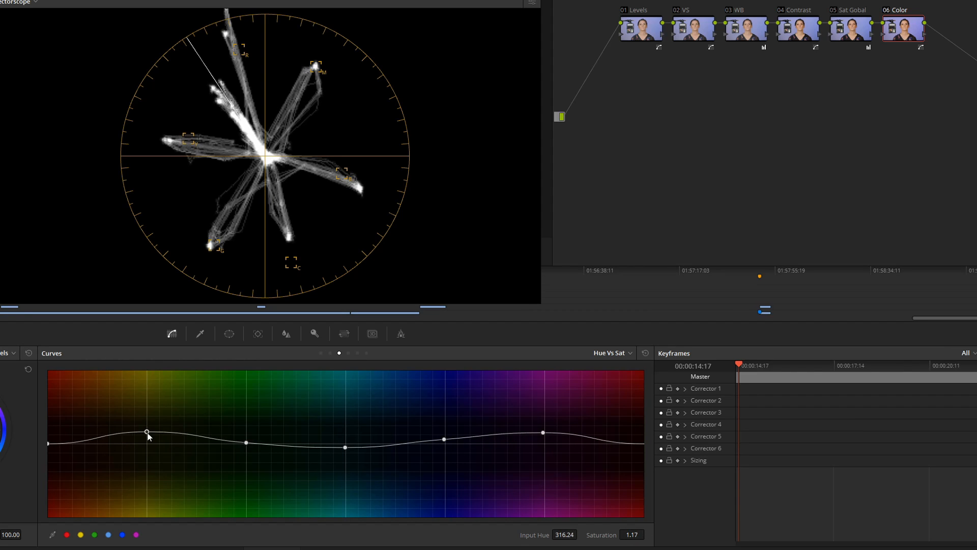
pyautogui.click(330, 352)
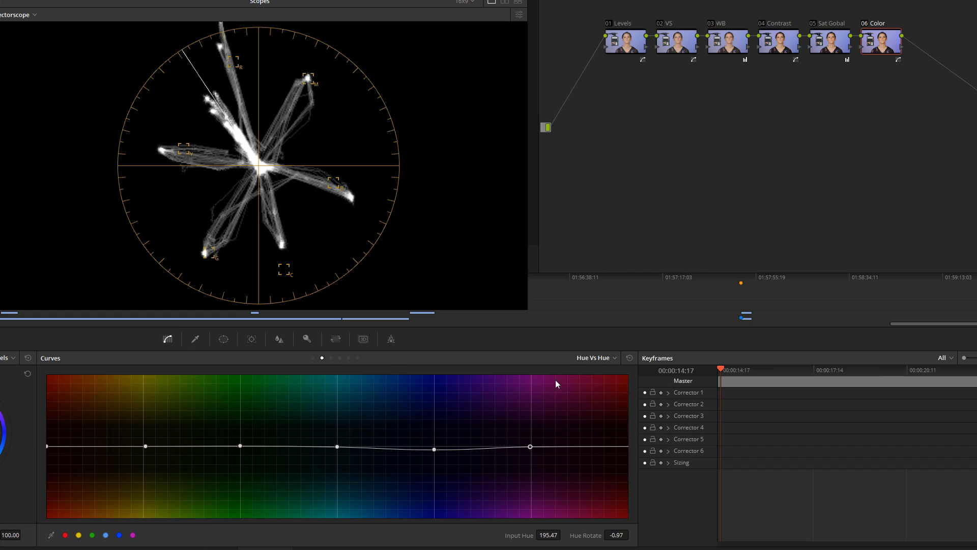
pyautogui.click(331, 357)
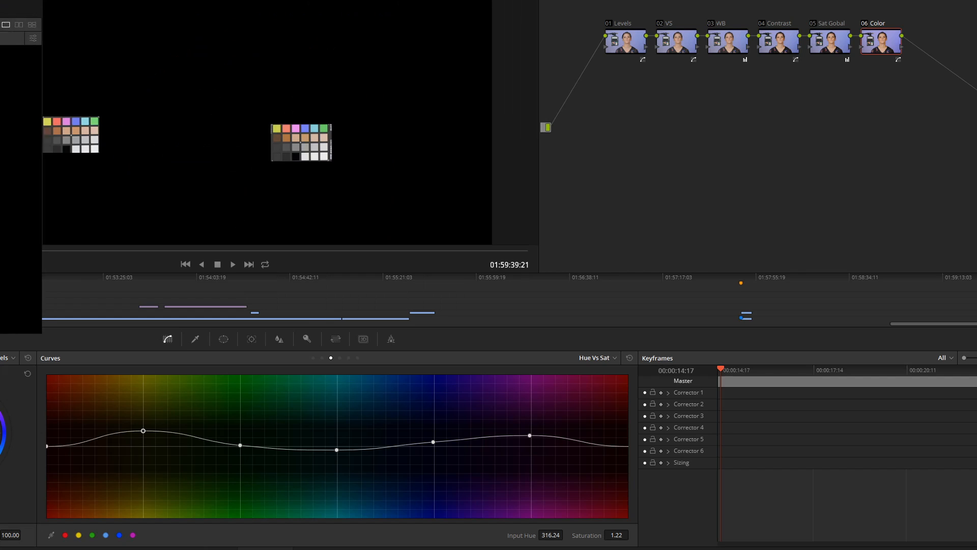
# Crop the Sony clip to the skin around the nose with Left 850.560, Right 737.280, Top 373.680 and Bottom 596.700
pyautogui.moveTo(23, 23); pyautogui.dragTo(0, 20)
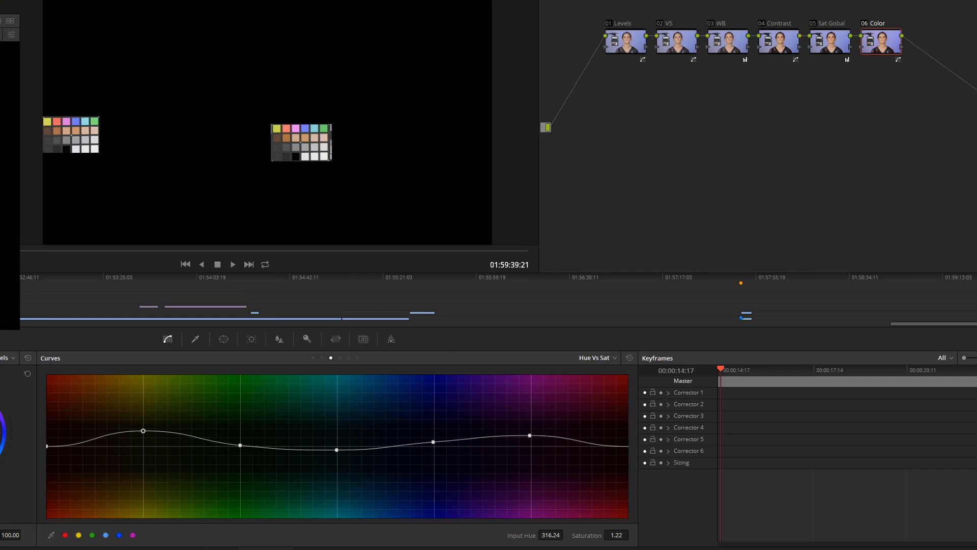
pyautogui.click(336, 339)
pyautogui.moveTo(505, 421); pyautogui.dragTo(504, 422)
pyautogui.moveTo(564, 436); pyautogui.dragTo(522, 436)
pyautogui.moveTo(541, 452)
pyautogui.mouseDown()
pyautogui.moveTo(523, 451)
pyautogui.moveTo(545, 466)
pyautogui.mouseUp()
pyautogui.moveTo(503, 422); pyautogui.dragTo(534, 422)
pyautogui.moveTo(522, 436); pyautogui.dragTo(527, 437)
pyautogui.moveTo(528, 438); pyautogui.dragTo(521, 453)
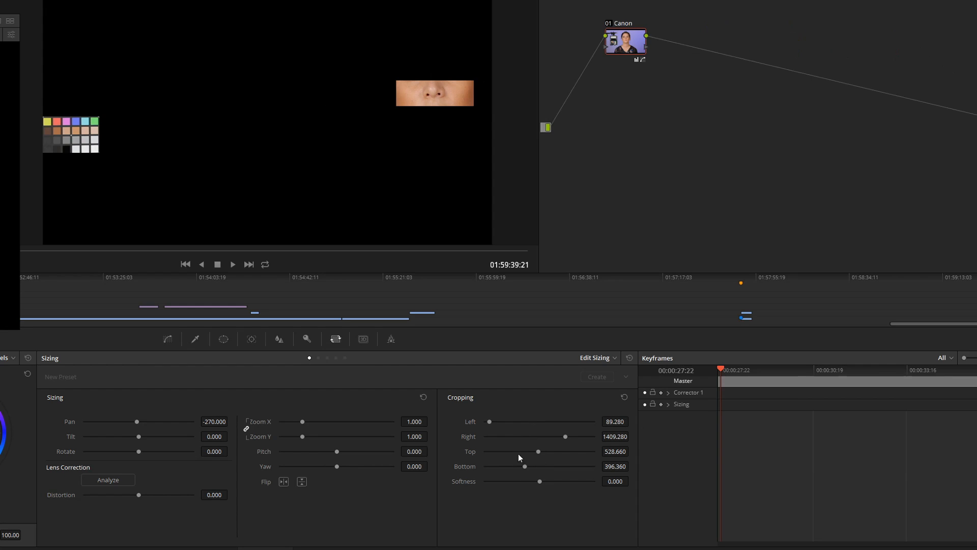
# Crop the Canon clip to the same facial area with Left 801.600, Right 793.920, Top 364.500 and Bottom 615.060
pyautogui.moveTo(488, 421); pyautogui.dragTo(482, 421)
pyautogui.moveTo(565, 436); pyautogui.dragTo(522, 452)
pyautogui.moveTo(524, 466); pyautogui.dragTo(547, 464)
pyautogui.moveTo(484, 422); pyautogui.dragTo(531, 422)
# Add two skin-tone points between red and yellow on the Hue Vs Hue curve, rotating input hue 292.03 by 6.53
pyautogui.moveTo(17, 21); pyautogui.dragTo(119, 48)
pyautogui.scroll(3, 332, 140)
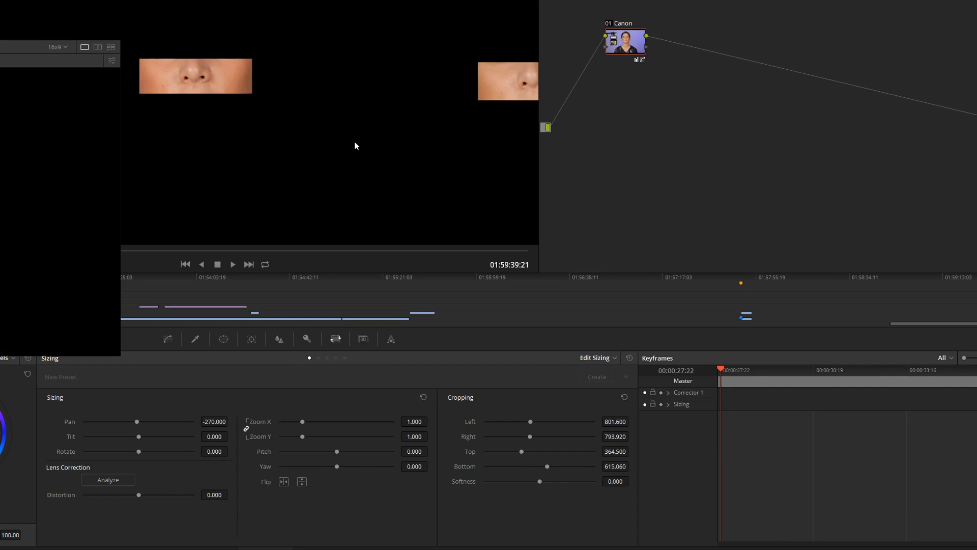
pyautogui.moveTo(333, 140); pyautogui.dragTo(252, 79)
pyautogui.moveTo(31, 47); pyautogui.dragTo(453, 38)
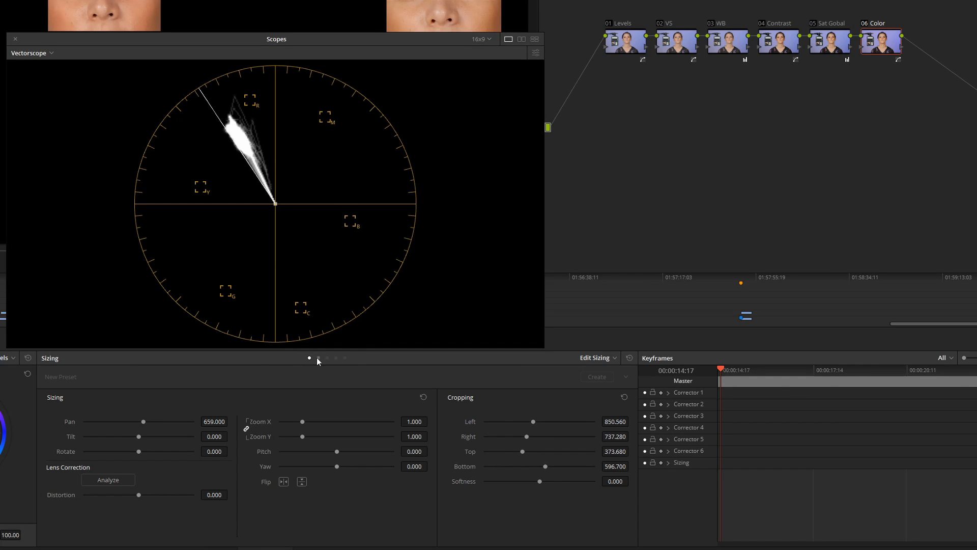
pyautogui.click(322, 357)
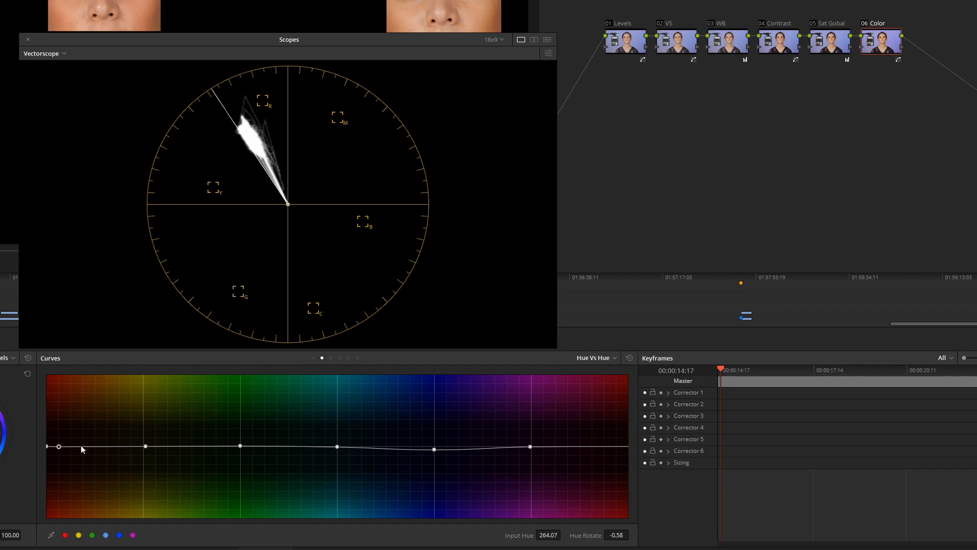
pyautogui.click(76, 446)
pyautogui.moveTo(105, 446); pyautogui.dragTo(104, 444)
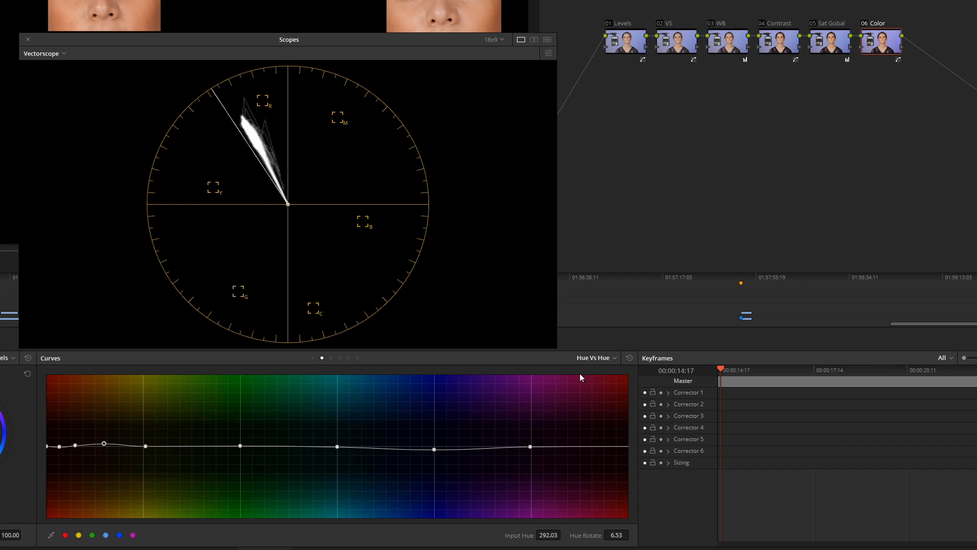
# Lower the Hue Vs Sat yellow point slightly and add two points between red and yellow, setting input hue 270.41 to 1.06
pyautogui.click(332, 357)
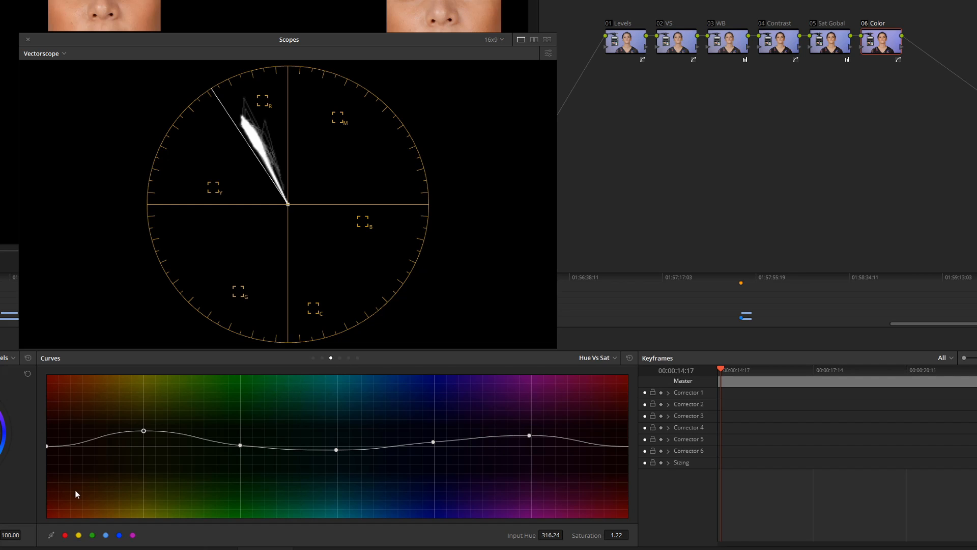
pyautogui.click(98, 436)
pyautogui.click(68, 443)
pyautogui.moveTo(144, 432); pyautogui.dragTo(142, 433)
pyautogui.moveTo(97, 437); pyautogui.dragTo(70, 443)
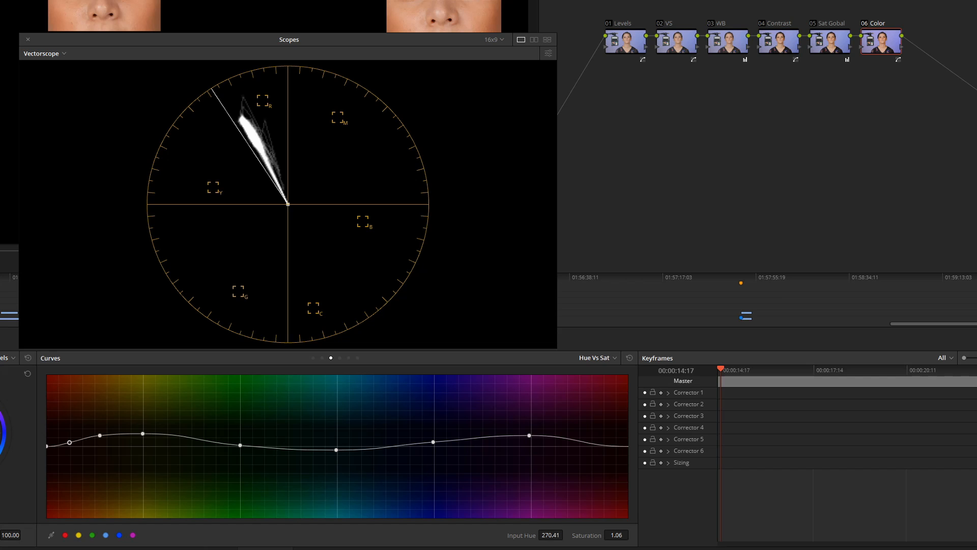
pyautogui.press('Up')
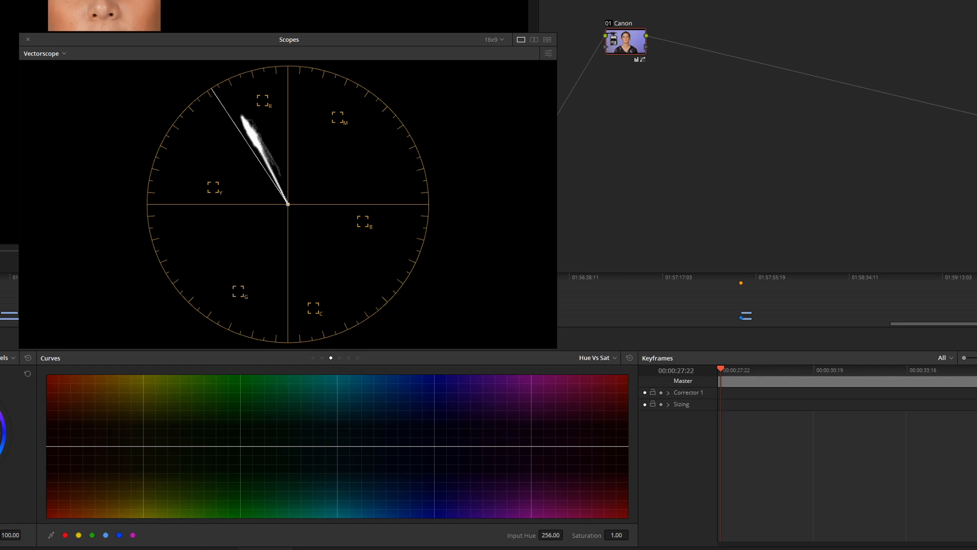
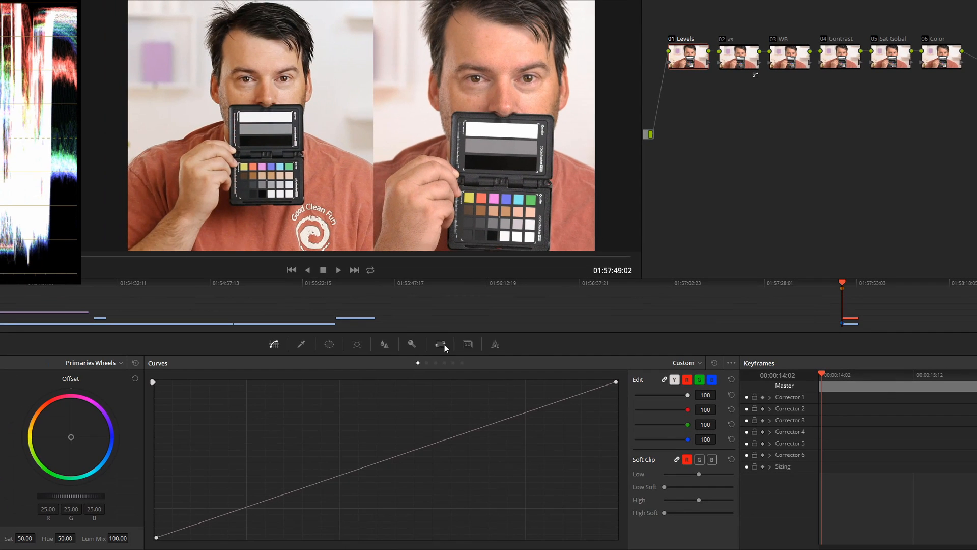
# Crop the clip being matched and the Canon clip down to the white, gray and black panels of the chart
pyautogui.click(441, 344)
pyautogui.moveTo(588, 440); pyautogui.dragTo(611, 455)
pyautogui.moveTo(588, 470); pyautogui.dragTo(618, 469)
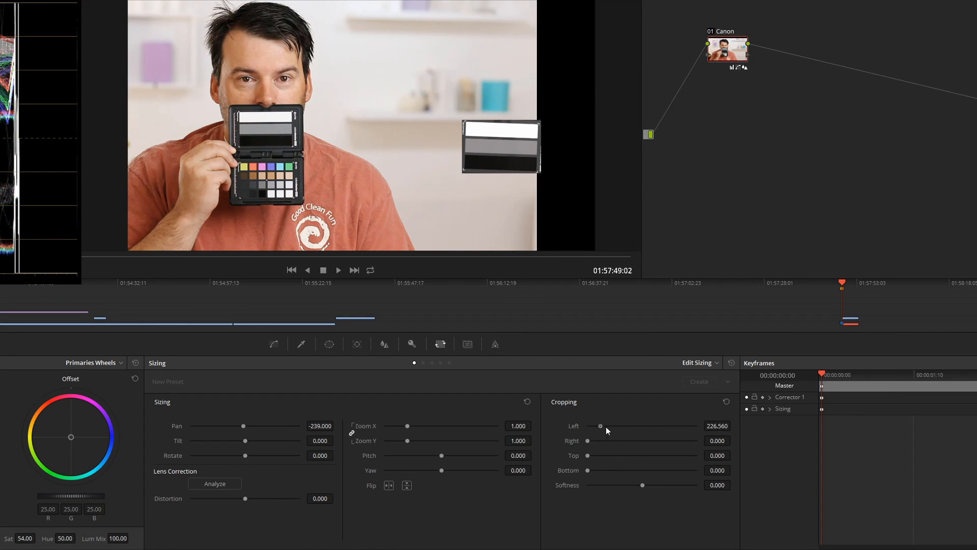
pyautogui.moveTo(588, 440); pyautogui.dragTo(617, 469)
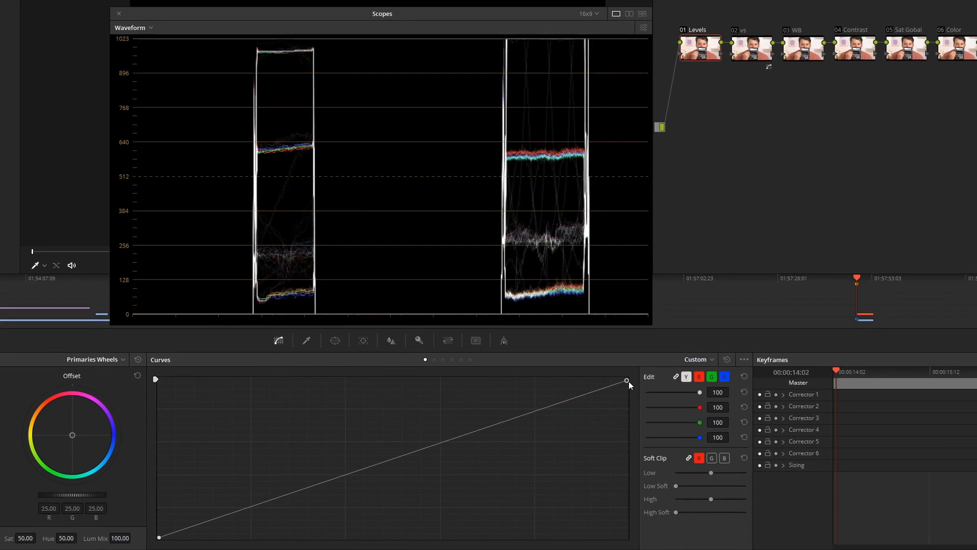
# In the Levels node's custom curve, lower the white point, raise the midtones and shift the black point inward to match the Canon waveform
pyautogui.moveTo(617, 383); pyautogui.dragTo(618, 392)
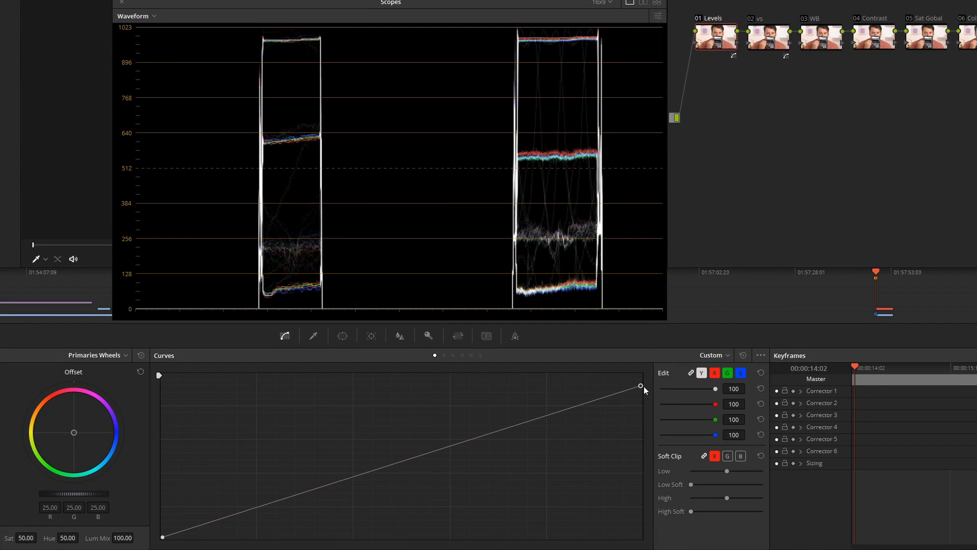
pyautogui.moveTo(434, 453); pyautogui.dragTo(436, 441)
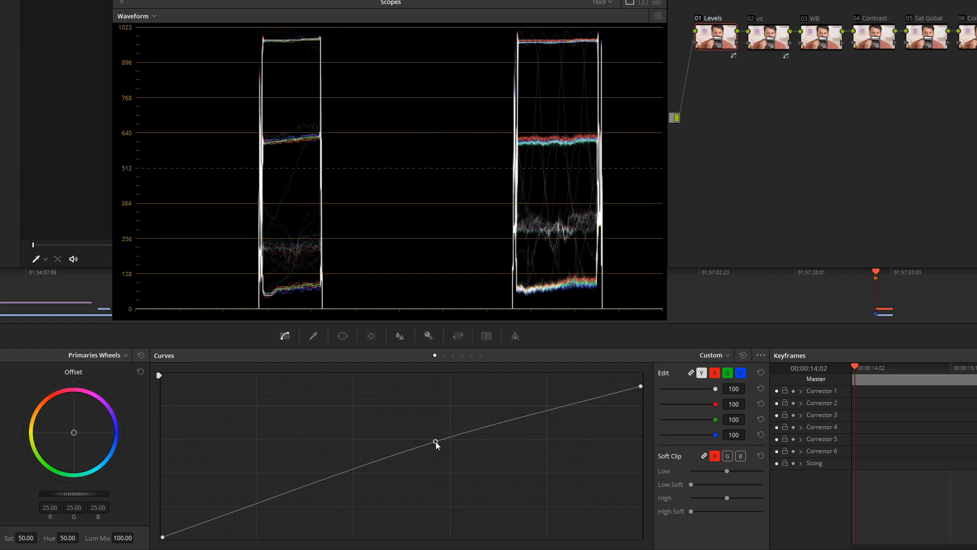
pyautogui.moveTo(163, 537); pyautogui.dragTo(173, 540)
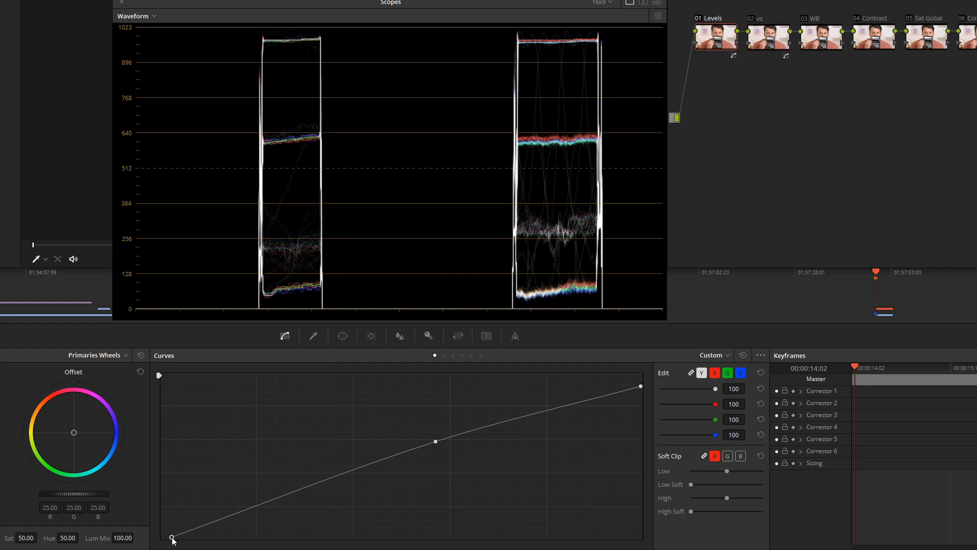
# Disable the vs node and set the WB node's Temperature to -70.0
pyautogui.click(773, 32)
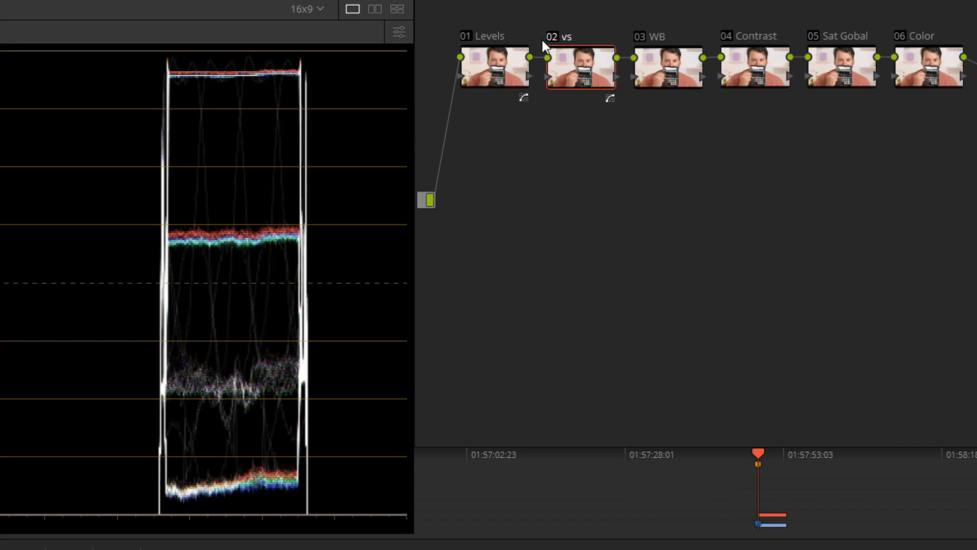
pyautogui.hotkey('ctrl', 'd')
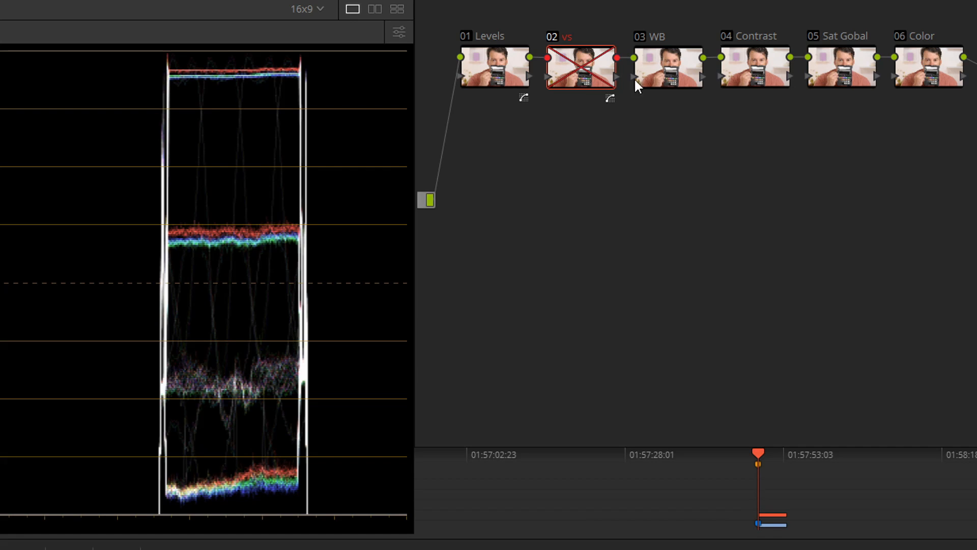
pyautogui.click(666, 60)
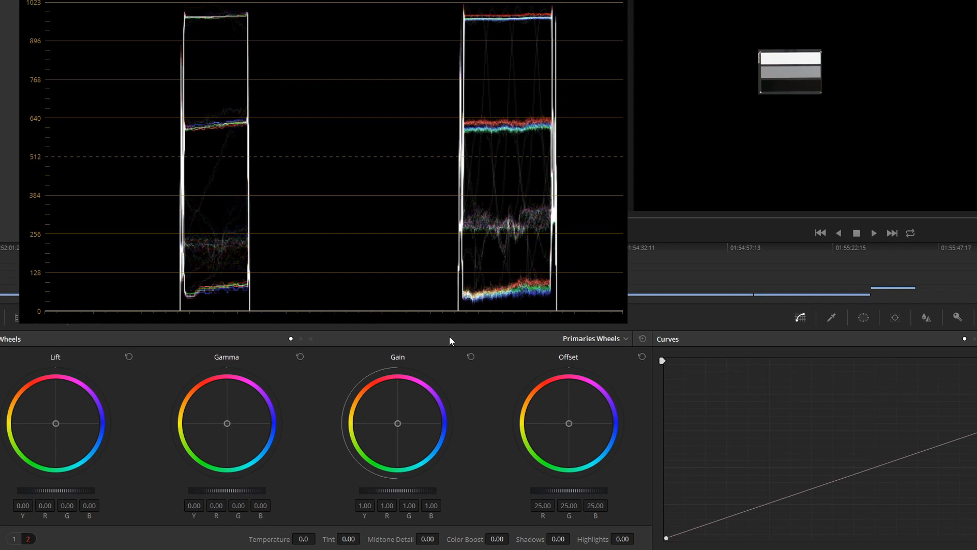
pyautogui.moveTo(307, 541); pyautogui.dragTo(305, 541)
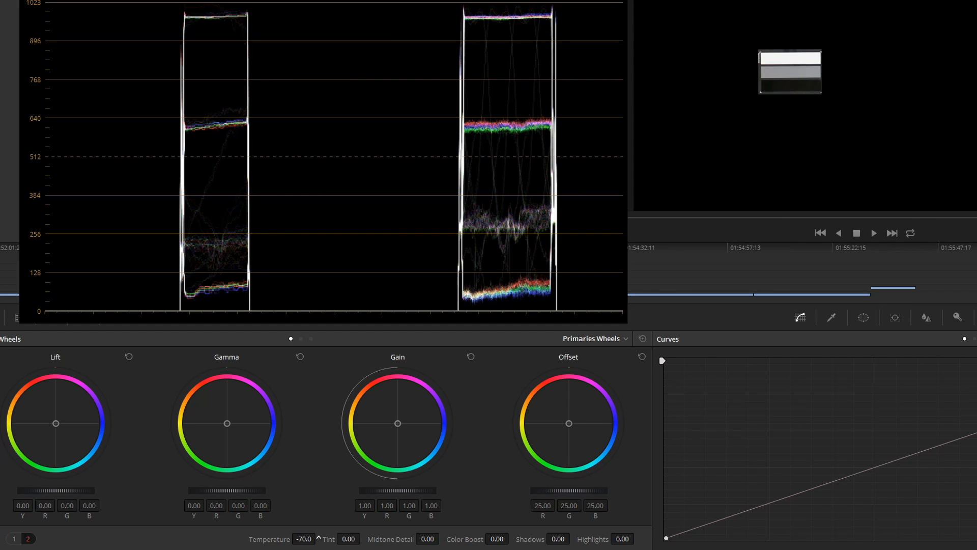
# Balance the WB node's shadows, highlights and midtones with Lift, Gain and Gamma, re-enabling the vs node for a final Gain correction
pyautogui.click(14, 538)
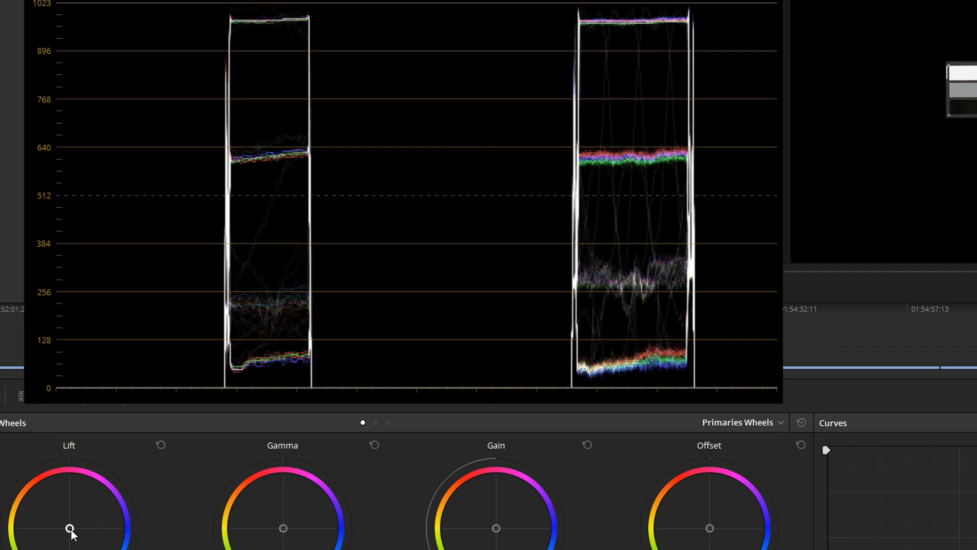
pyautogui.moveTo(71, 530); pyautogui.dragTo(71, 531)
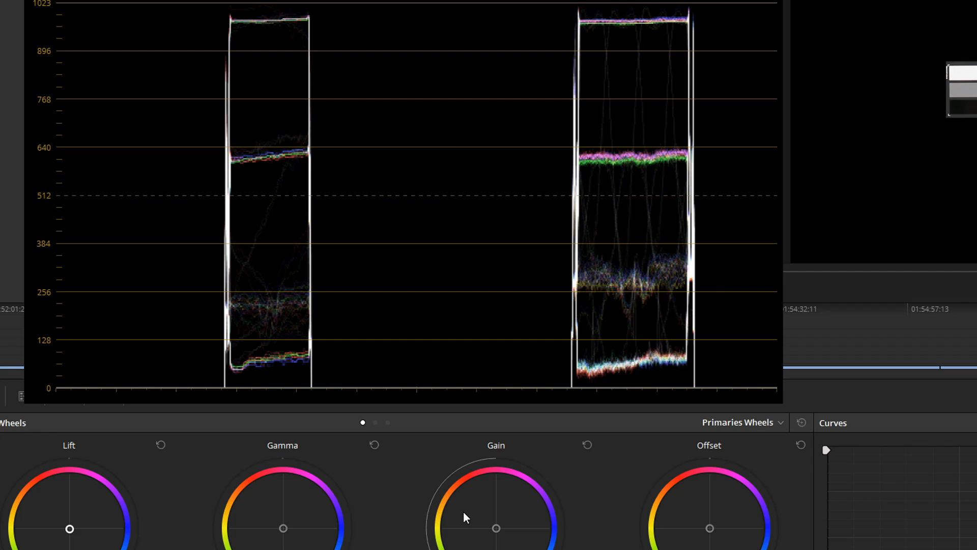
pyautogui.moveTo(496, 529); pyautogui.dragTo(495, 527)
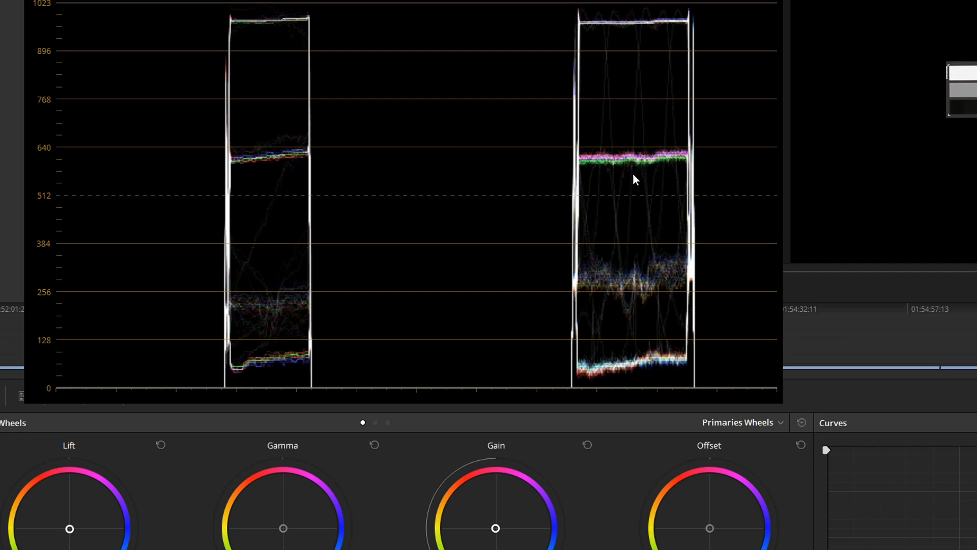
pyautogui.moveTo(284, 530); pyautogui.dragTo(281, 529)
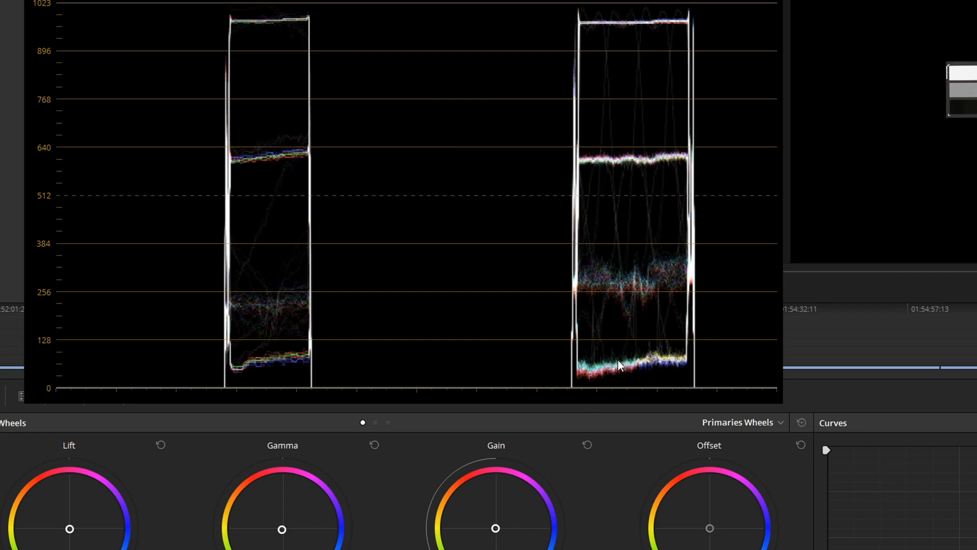
pyautogui.moveTo(70, 529); pyautogui.dragTo(71, 528)
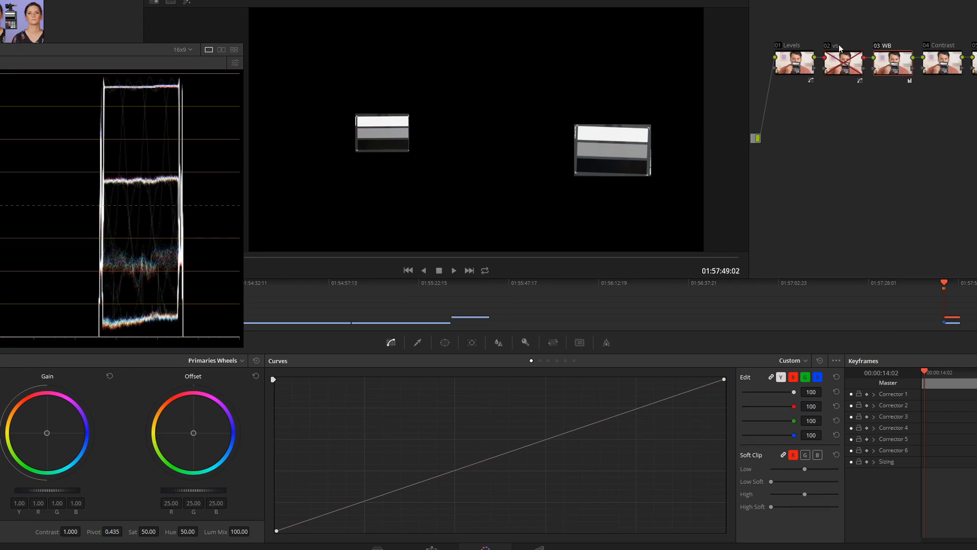
pyautogui.click(829, 46)
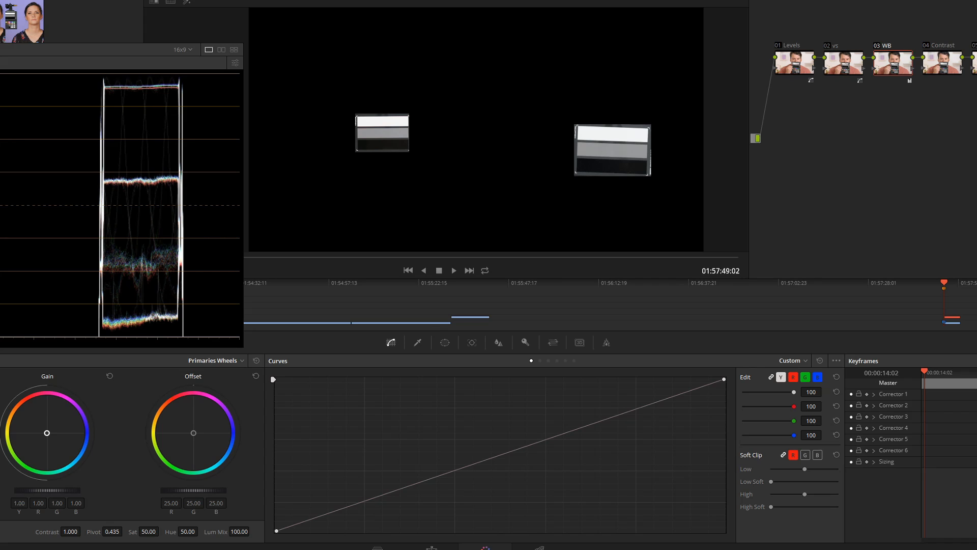
pyautogui.moveTo(47, 433); pyautogui.dragTo(46, 433)
# Select the Contrast node and crop the clip to the chart's two rows of grayscale patches
pyautogui.click(941, 61)
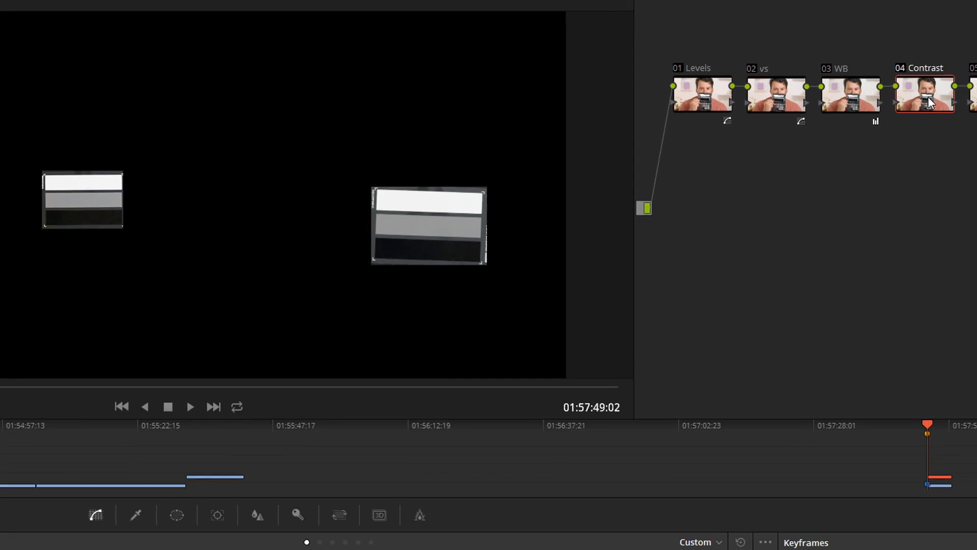
pyautogui.click(526, 364)
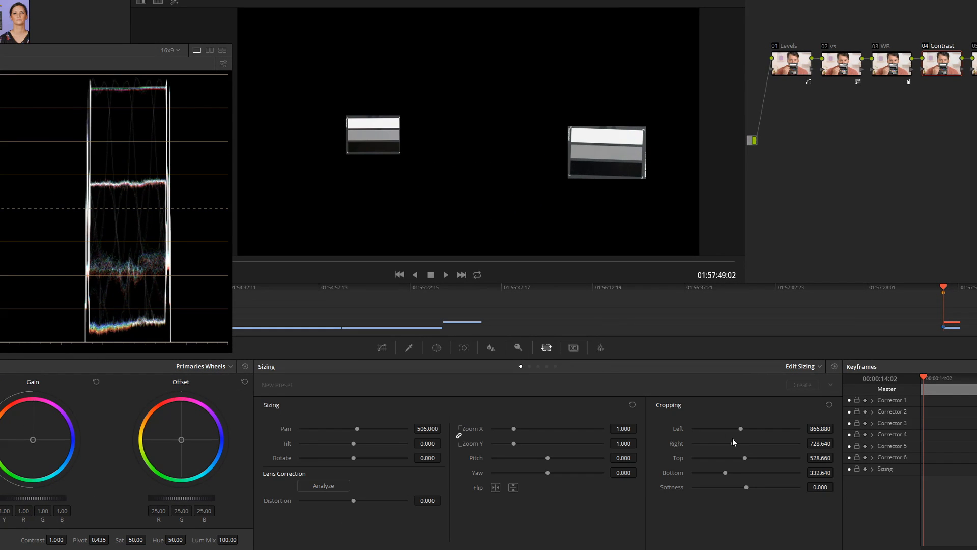
pyautogui.moveTo(726, 472); pyautogui.dragTo(698, 473)
pyautogui.moveTo(744, 457); pyautogui.dragTo(786, 457)
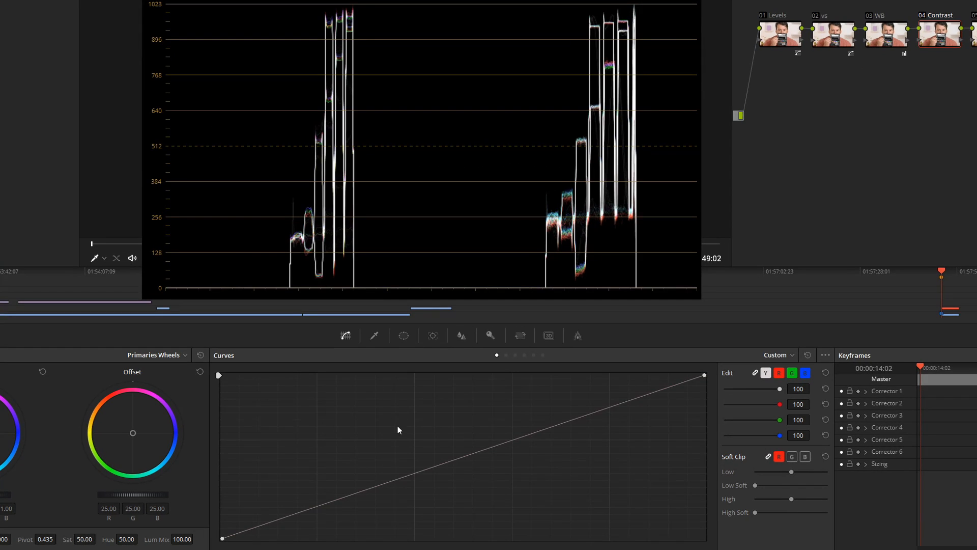
# Shape the Contrast node's custom curve with seven points, darkening the shadows and slightly lifting the midtones
pyautogui.moveTo(463, 457); pyautogui.dragTo(461, 454)
pyautogui.moveTo(337, 500); pyautogui.dragTo(334, 510)
pyautogui.click(276, 525)
pyautogui.click(398, 487)
pyautogui.click(589, 411)
pyautogui.click(526, 431)
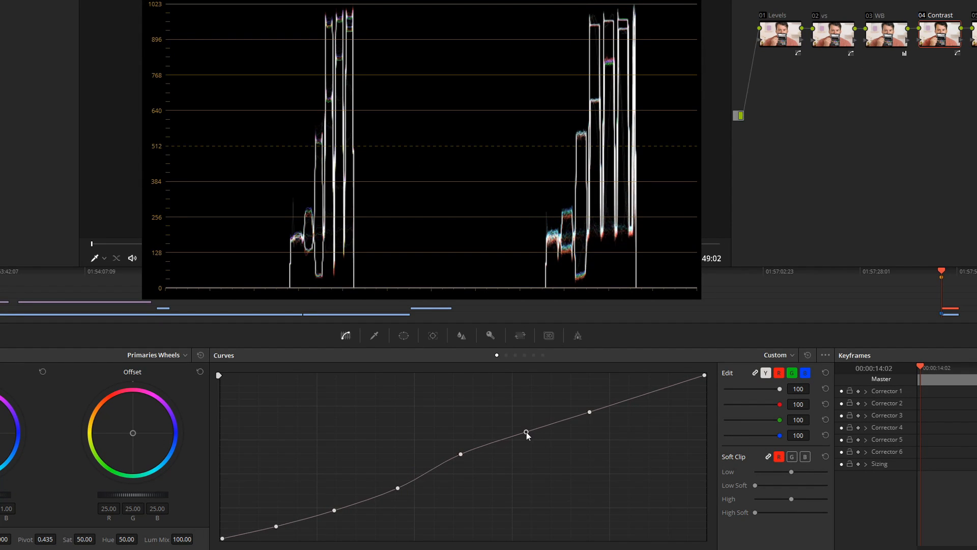
pyautogui.click(648, 392)
# Fine-tune the contrast curve's points against the Canon waveform and pull the white point inward
pyautogui.moveTo(276, 526); pyautogui.dragTo(273, 524)
pyautogui.moveTo(333, 510); pyautogui.dragTo(333, 510)
pyautogui.moveTo(461, 454); pyautogui.dragTo(462, 453)
pyautogui.moveTo(526, 432); pyautogui.dragTo(527, 429)
pyautogui.moveTo(589, 412); pyautogui.dragTo(589, 409)
pyautogui.moveTo(705, 375); pyautogui.dragTo(694, 375)
pyautogui.moveTo(589, 409); pyautogui.dragTo(587, 411)
pyautogui.moveTo(649, 394); pyautogui.dragTo(647, 395)
pyautogui.moveTo(694, 375); pyautogui.dragTo(688, 376)
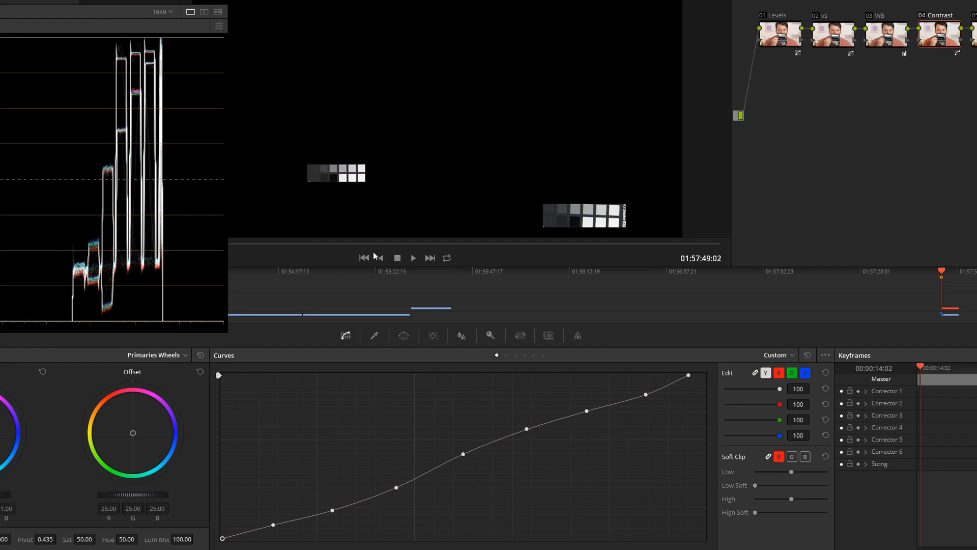
# Set the clip's Top crop to 833.760 to include the color patches and reduce the Sat Gobal node's saturation to 44.40
pyautogui.click(521, 336)
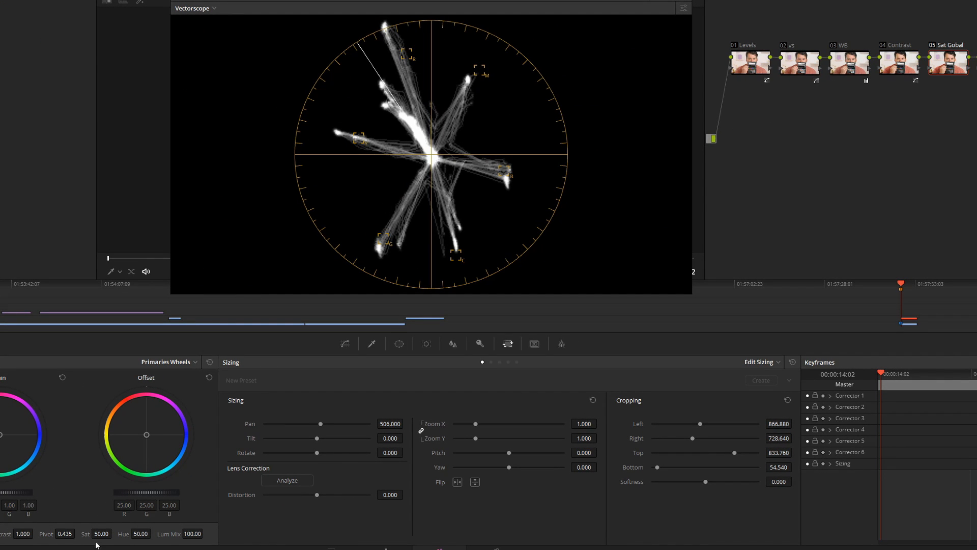
pyautogui.moveTo(102, 534); pyautogui.dragTo(42, 534)
pyautogui.moveTo(230, 519)
pyautogui.mouseDown()
pyautogui.moveTo(190, 518)
pyautogui.moveTo(255, 519)
pyautogui.mouseUp()
pyautogui.moveTo(133, 529); pyautogui.dragTo(141, 511)
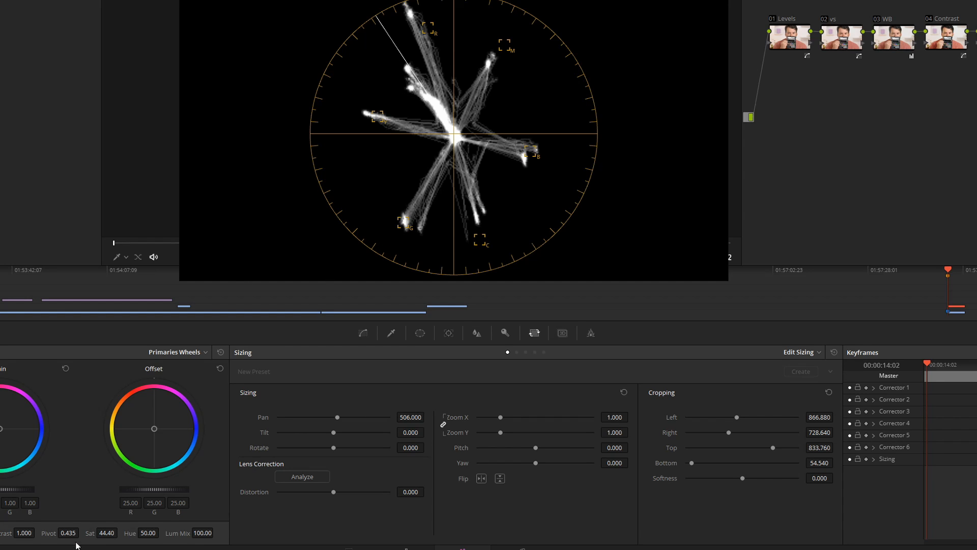
pyautogui.moveTo(104, 533); pyautogui.dragTo(116, 534)
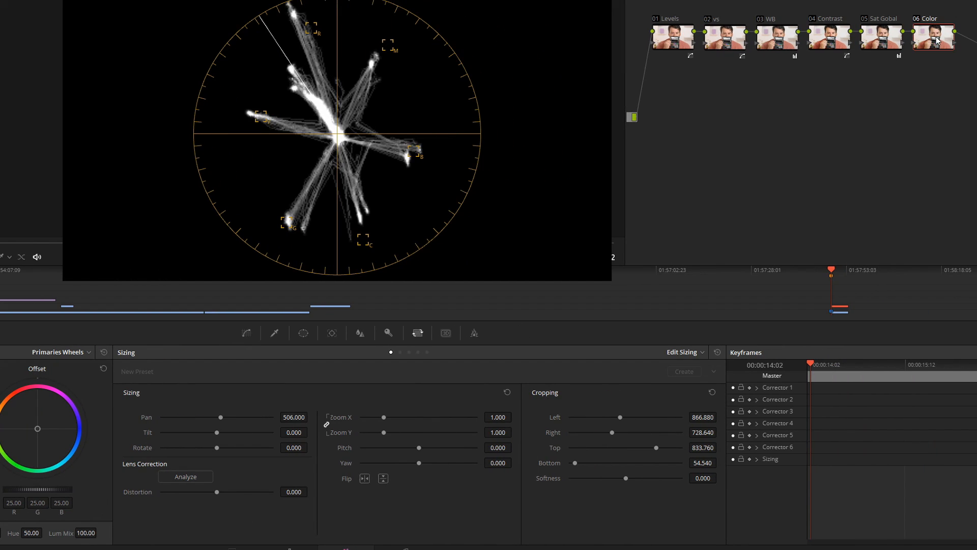
# Add hue-curve points in the Color node and, on Hue Vs Sat, lower yellow and cyan while raising blue and magenta
pyautogui.click(246, 333)
pyautogui.click(156, 532)
pyautogui.click(197, 533)
pyautogui.click(413, 352)
pyautogui.click(156, 533)
pyautogui.click(197, 533)
pyautogui.moveTo(222, 443); pyautogui.dragTo(222, 449)
pyautogui.moveTo(321, 442); pyautogui.dragTo(319, 443)
pyautogui.moveTo(416, 442); pyautogui.dragTo(416, 448)
pyautogui.moveTo(515, 443); pyautogui.dragTo(514, 436)
pyautogui.moveTo(613, 444); pyautogui.dragTo(613, 435)
# Adjust the yellow, green, cyan, blue and magenta points on the Hue Vs Hue curve and lower the Hue Vs Sat green point to 0.94
pyautogui.click(401, 353)
pyautogui.click(220, 443)
pyautogui.moveTo(700, 533); pyautogui.dragTo(715, 531)
pyautogui.moveTo(318, 443); pyautogui.dragTo(318, 447)
pyautogui.moveTo(416, 442); pyautogui.dragTo(417, 447)
pyautogui.moveTo(514, 443); pyautogui.dragTo(515, 445)
pyautogui.moveTo(613, 443); pyautogui.dragTo(614, 442)
pyautogui.click(410, 353)
pyautogui.moveTo(316, 444); pyautogui.dragTo(317, 447)
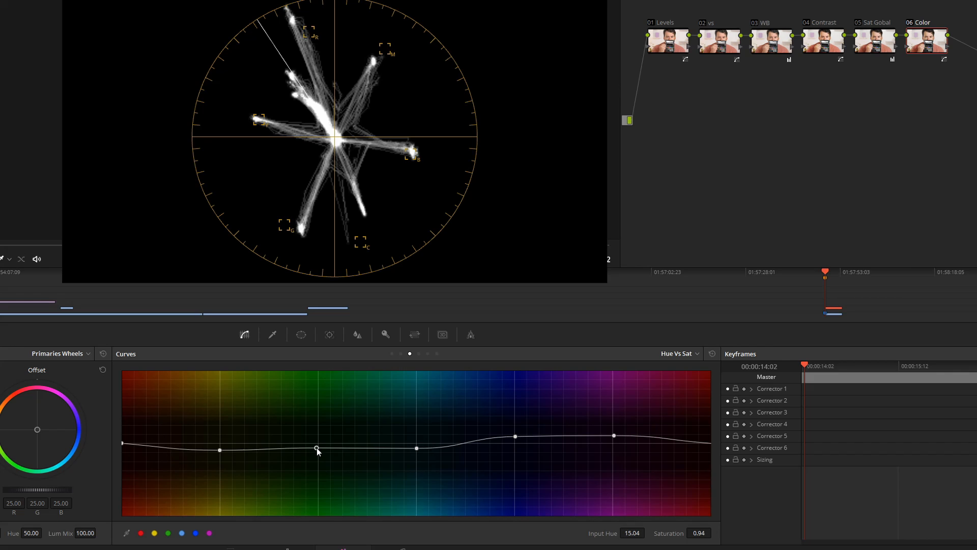
# Crop the clip to the face with Left 810.240, Right 696.960, Top 150.120 and Bottom 588.060
pyautogui.moveTo(370, 0); pyautogui.dragTo(0, 10)
pyautogui.click(415, 335)
pyautogui.moveTo(601, 449); pyautogui.dragTo(628, 461)
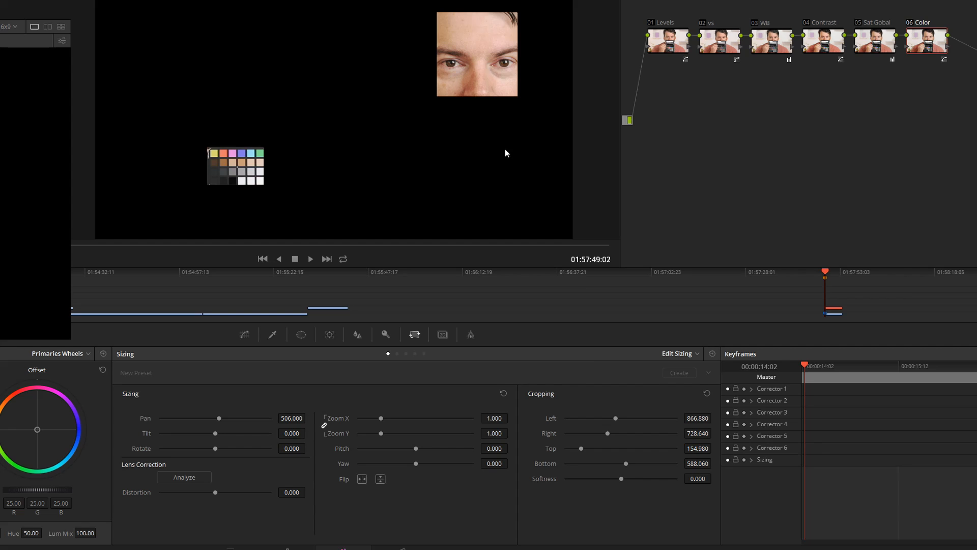
pyautogui.moveTo(616, 418); pyautogui.dragTo(612, 419)
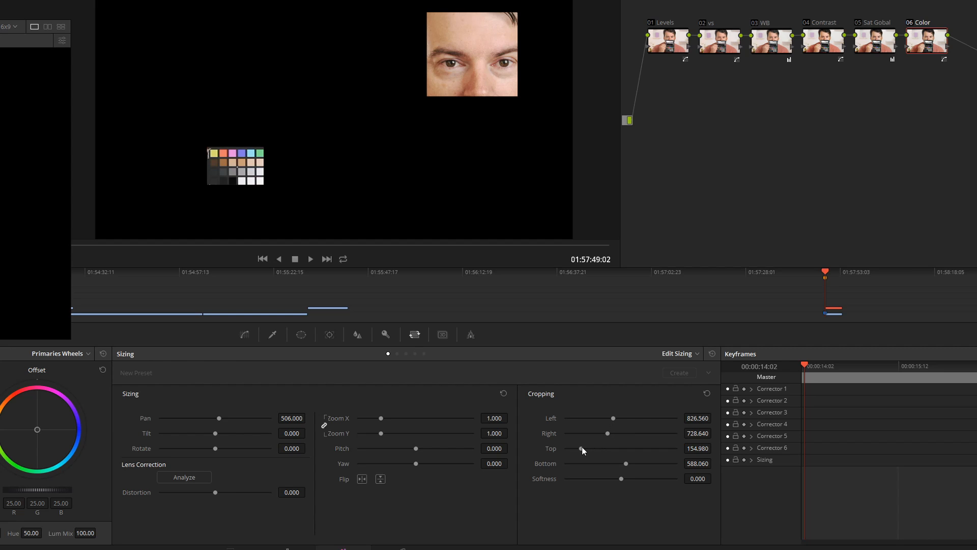
pyautogui.moveTo(582, 448); pyautogui.dragTo(581, 449)
pyautogui.moveTo(617, 417); pyautogui.dragTo(605, 433)
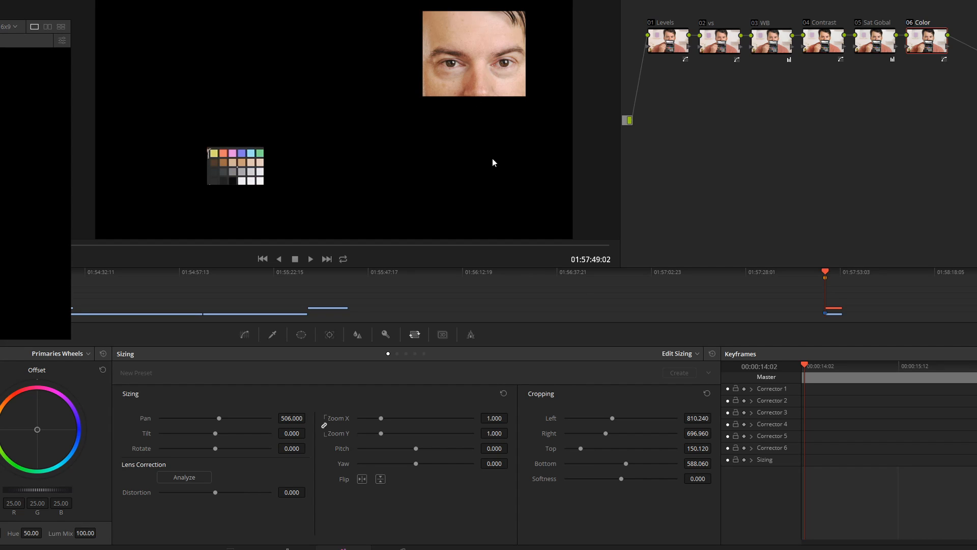
# Fine-tune the Sony clip's Left crop and crop the Canon clip to the face with Left 631.680, Right 956.160, Top 209.520 and Bottom 615.060
pyautogui.moveTo(612, 419); pyautogui.dragTo(612, 419)
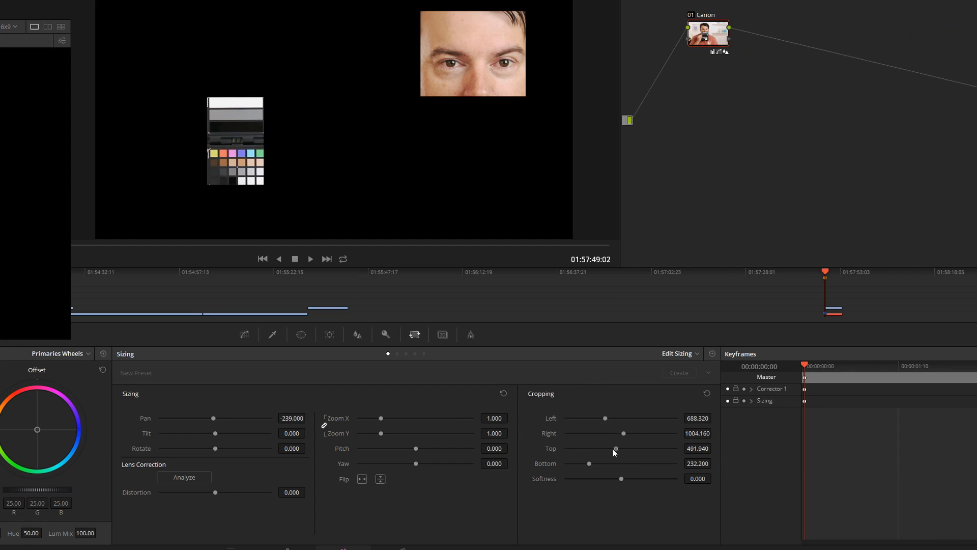
pyautogui.moveTo(613, 449); pyautogui.dragTo(602, 418)
pyautogui.moveTo(622, 433); pyautogui.dragTo(620, 433)
pyautogui.moveTo(603, 463); pyautogui.dragTo(629, 464)
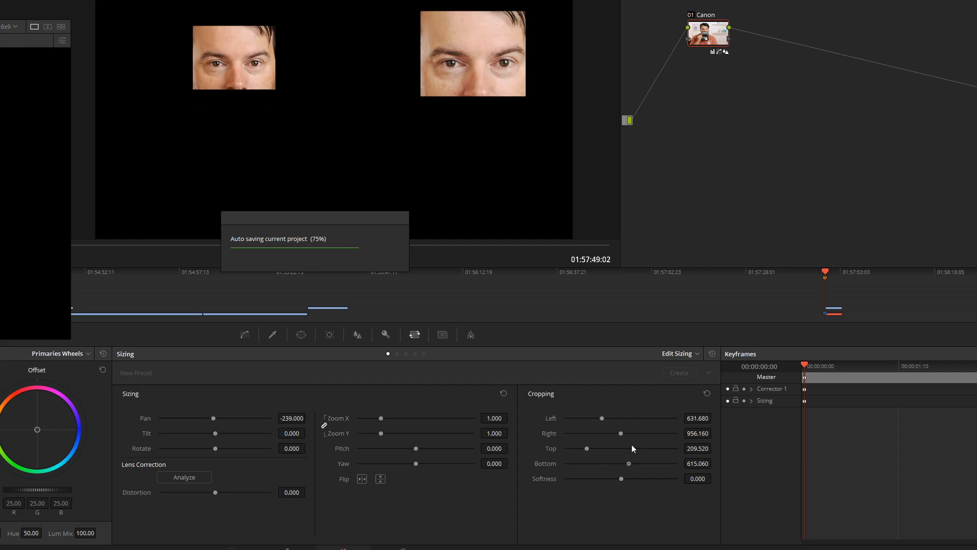
# Move the vectorscope window beside the face crops, then add red-orange points to the Color node's Hue Vs Hue curve and raise the orange one
pyautogui.moveTo(0, 37); pyautogui.dragTo(528, 14)
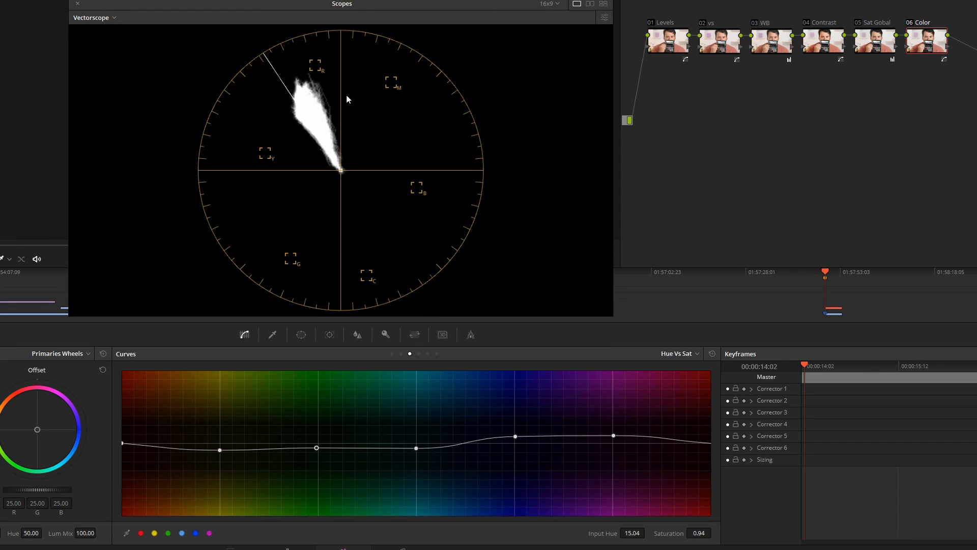
pyautogui.moveTo(409, 4); pyautogui.dragTo(427, 38)
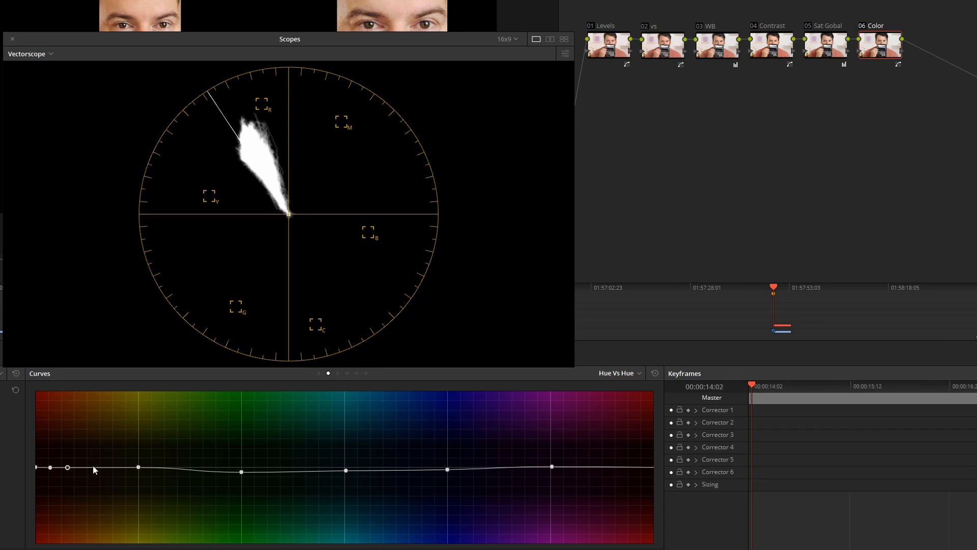
pyautogui.click(50, 468)
pyautogui.moveTo(50, 467); pyautogui.dragTo(66, 467)
pyautogui.moveTo(94, 466); pyautogui.dragTo(94, 465)
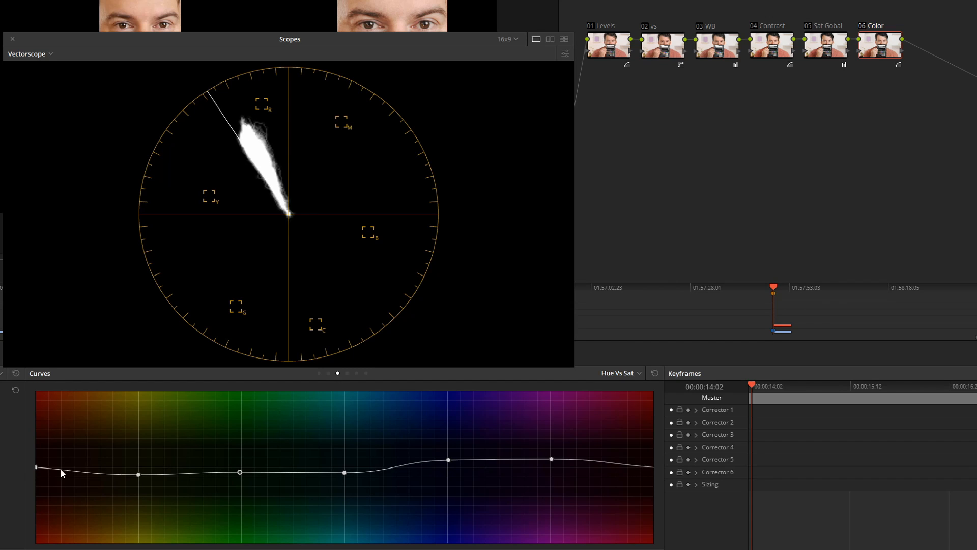
# Adjust the red range on Hue Vs Sat, then anchor Hue Vs Hue between magenta and red and slightly raise its orange point
pyautogui.click(100, 467)
pyautogui.moveTo(37, 466); pyautogui.dragTo(37, 463)
pyautogui.click(329, 373)
pyautogui.click(624, 468)
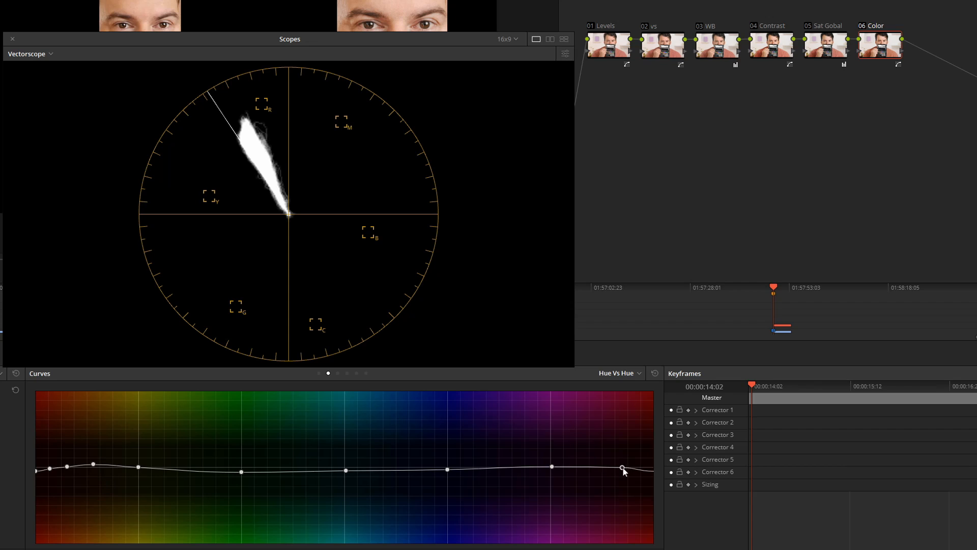
pyautogui.moveTo(93, 464); pyautogui.dragTo(93, 463)
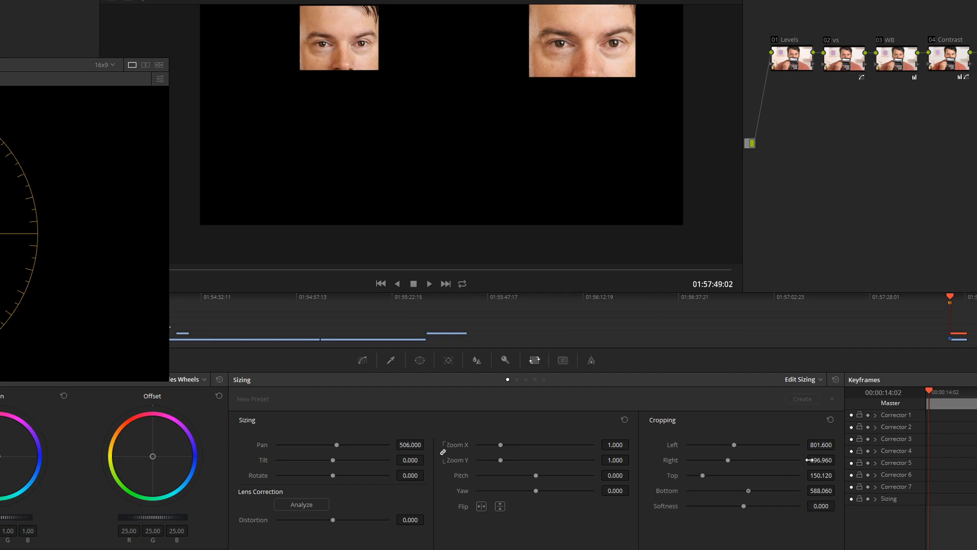
# Reset the cropping on both clips, crop the Sony clip's left side for a side-by-side comparison, and view the result full screen
pyautogui.click(831, 420)
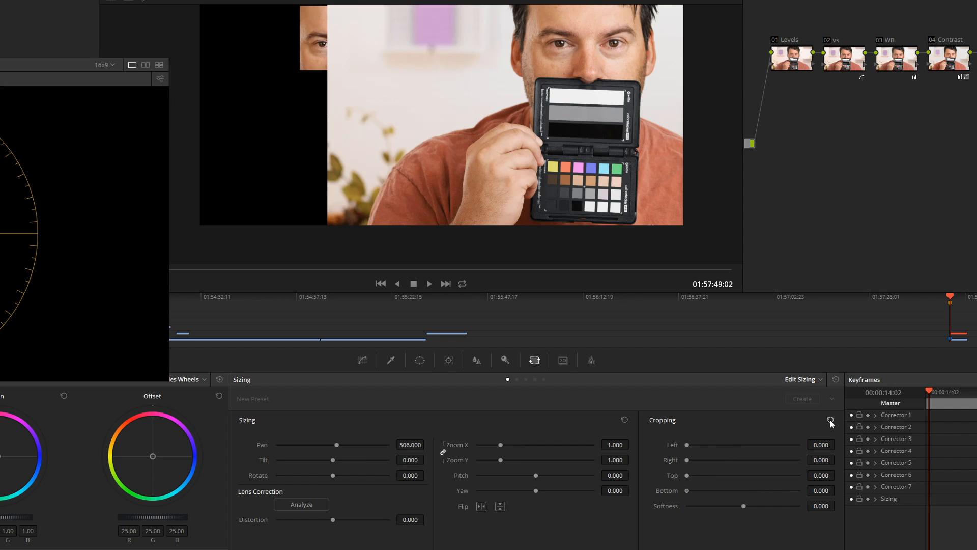
pyautogui.moveTo(687, 444); pyautogui.dragTo(722, 445)
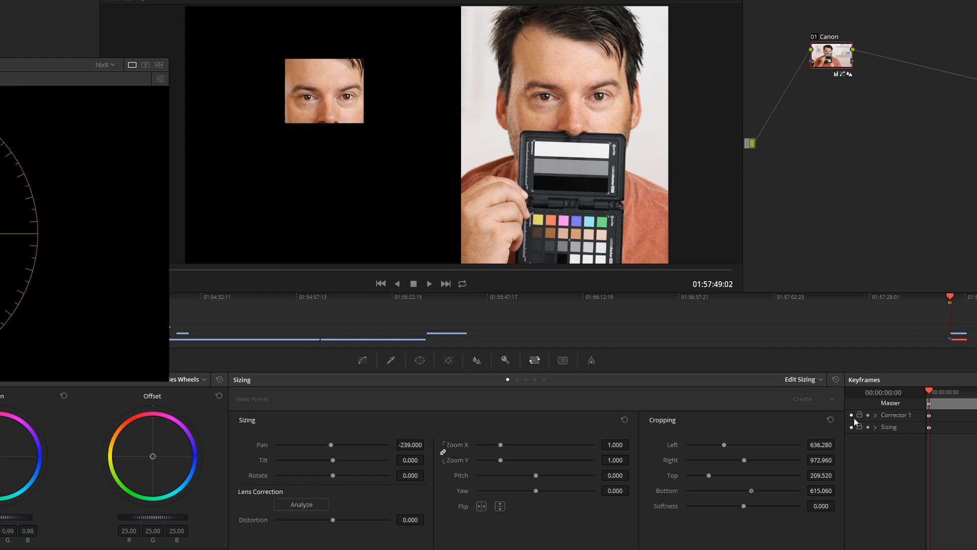
pyautogui.click(830, 419)
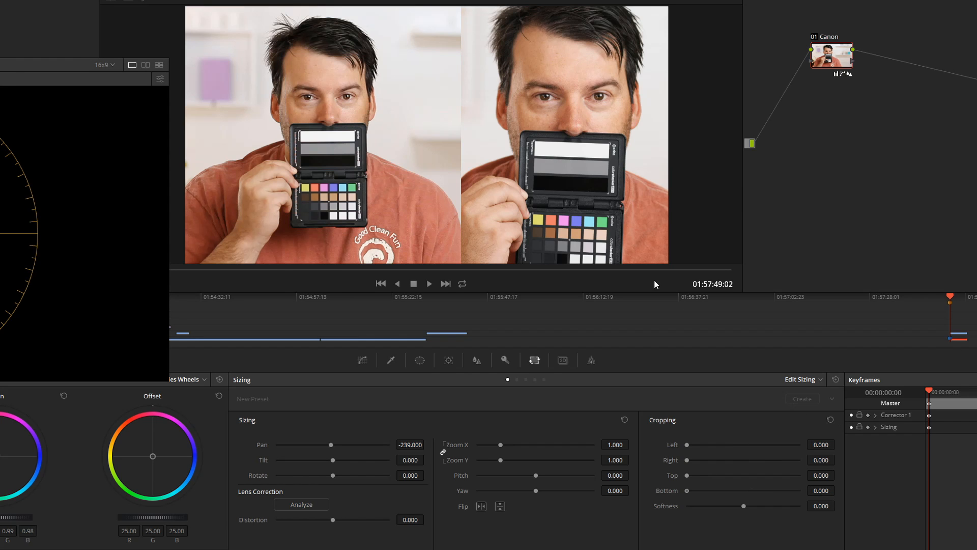
pyautogui.hotkey('ctrl', 'f')
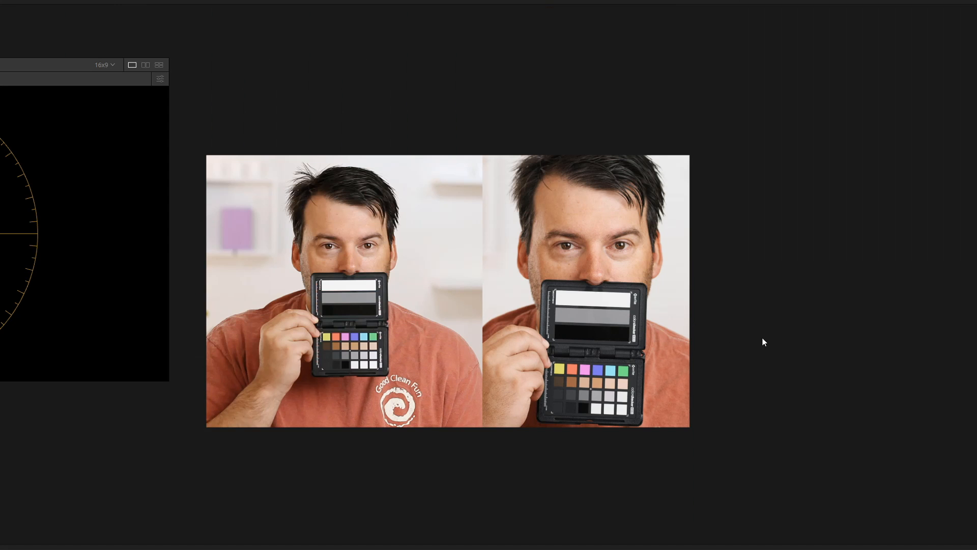
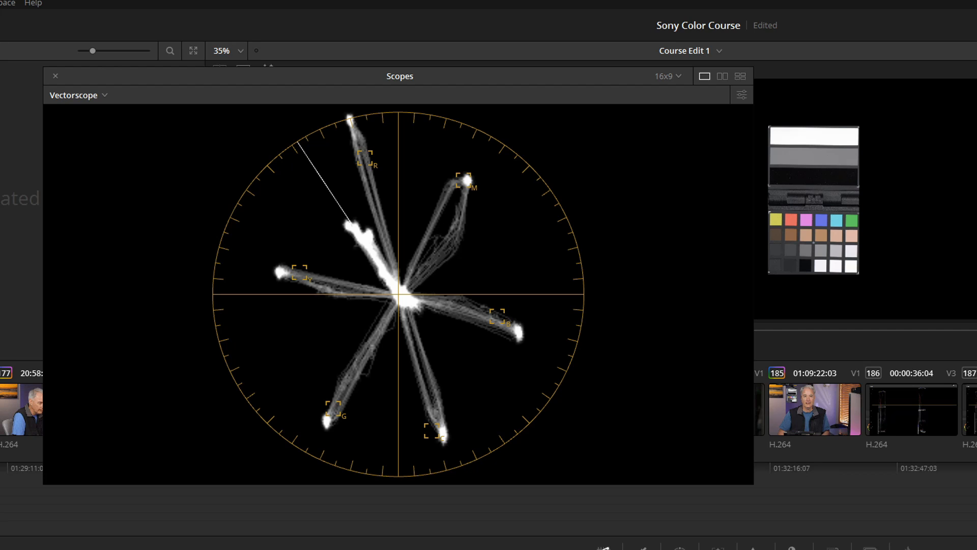
# Generate a CUBE 3D LUT from clip 183 and save it to the Desktop as "a7rii standard auto"
pyautogui.hotkey('ctrl', 'd')
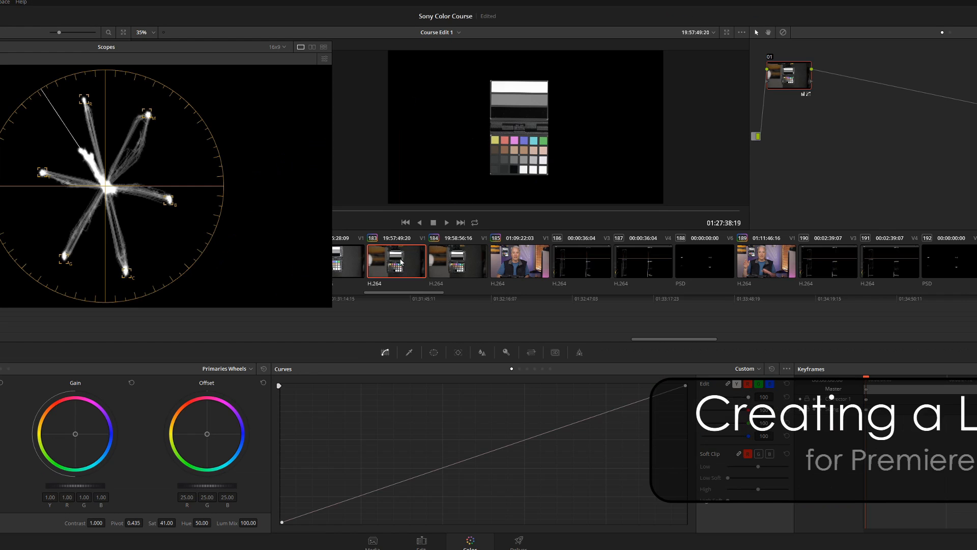
pyautogui.rightClick(401, 263)
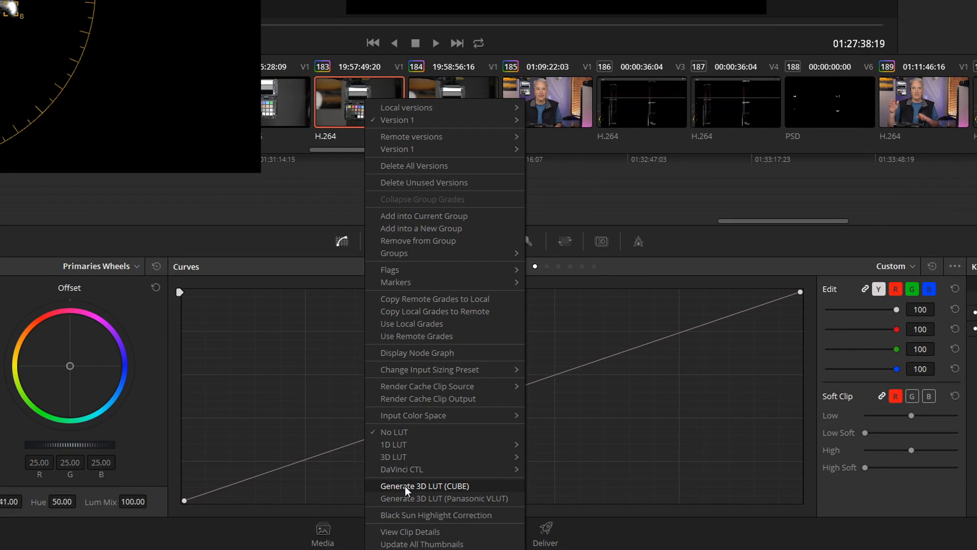
pyautogui.click(405, 486)
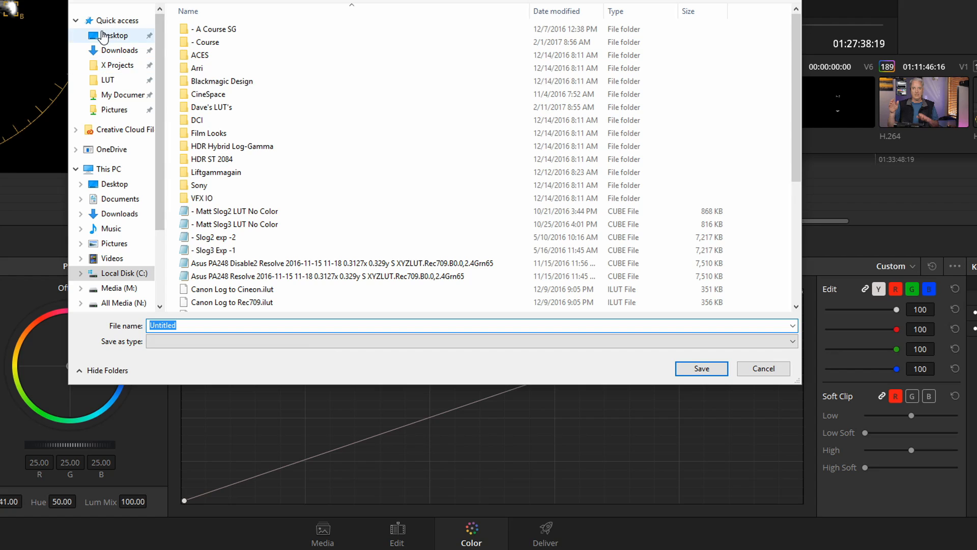
pyautogui.click(104, 34)
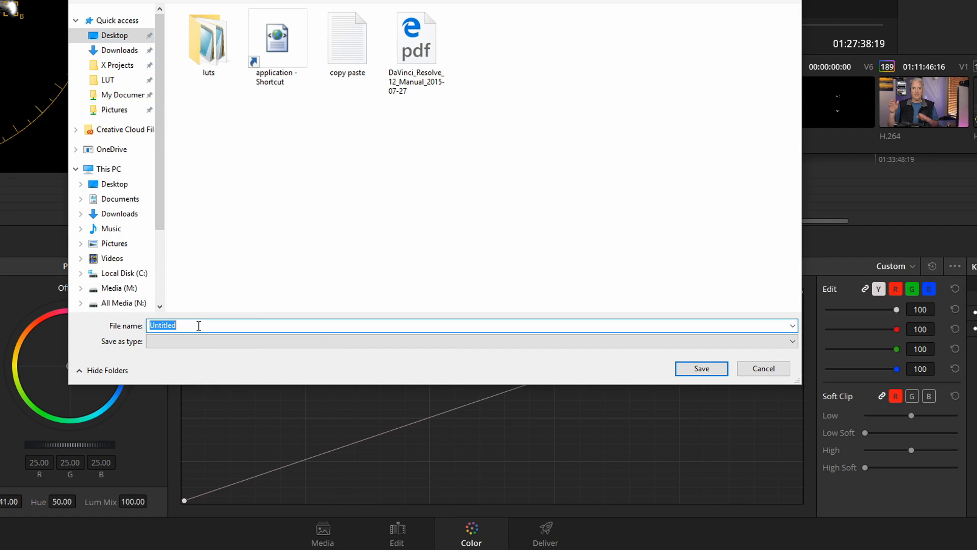
pyautogui.write('a7rii standard auto')
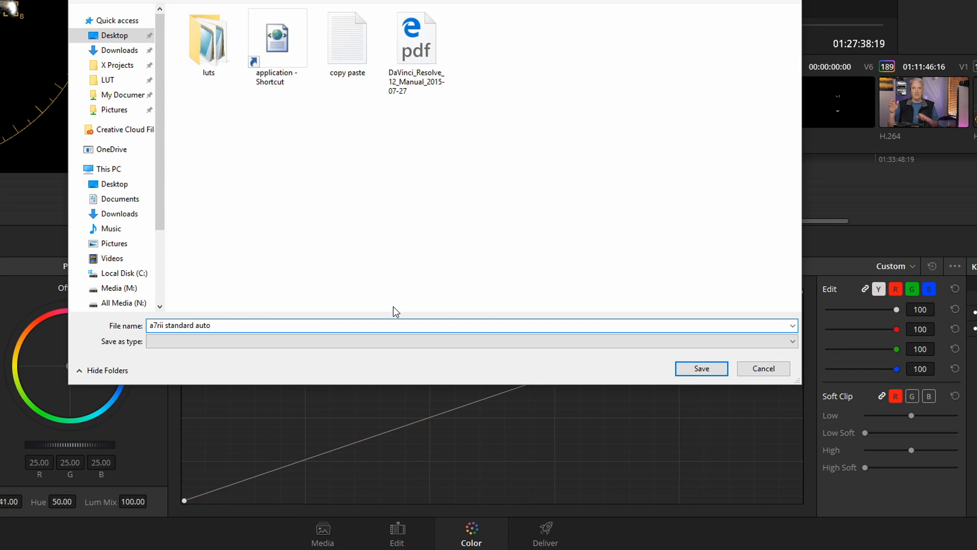
pyautogui.click(704, 368)
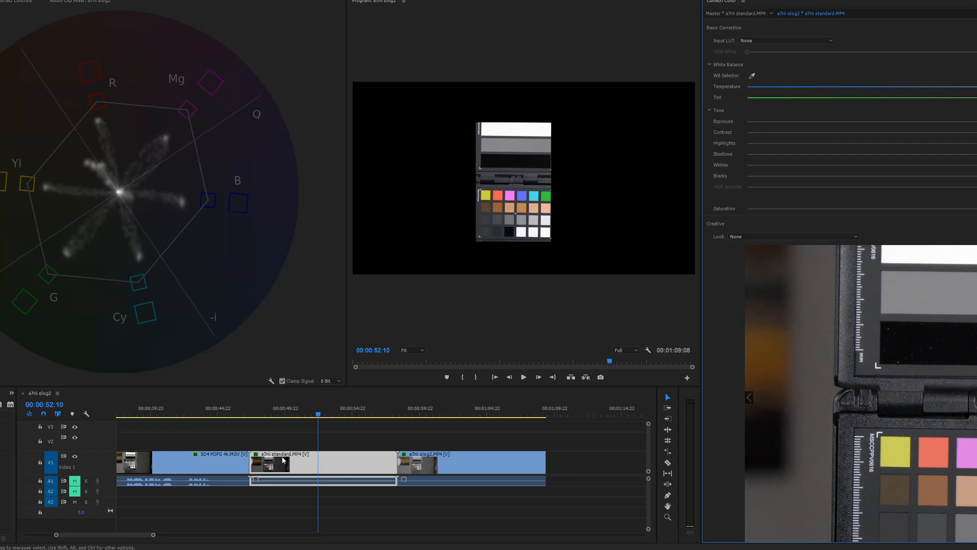
# Switch to Premiere Pro and load "a7rii standard auto_183.a7rii standard" from the Desktop as the Input LUT of the a7rii standard.MP4 clip
pyautogui.click(328, 465)
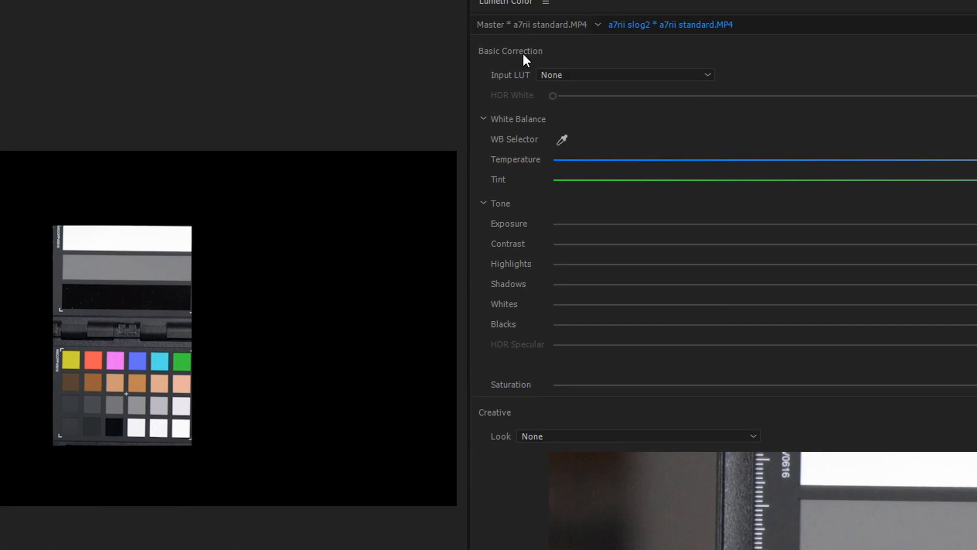
pyautogui.click(574, 74)
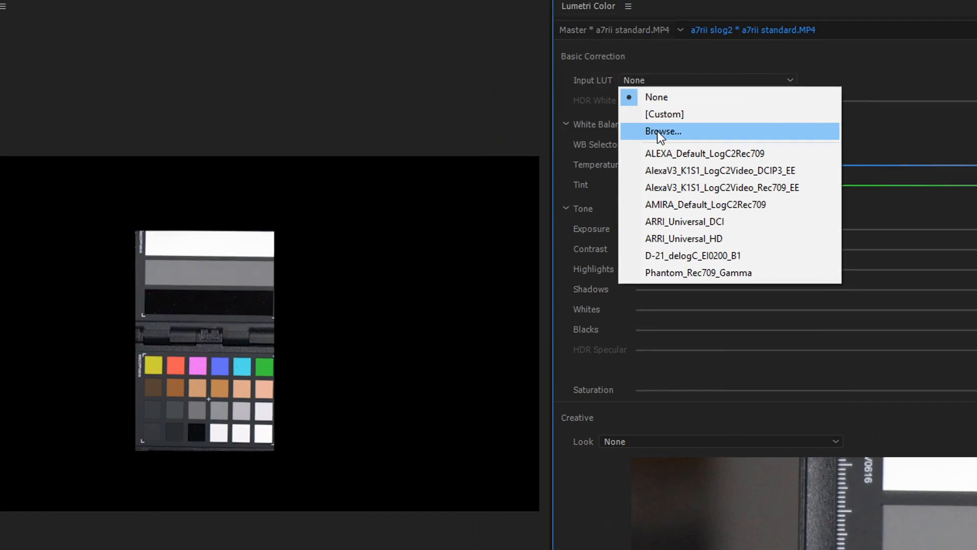
pyautogui.click(660, 133)
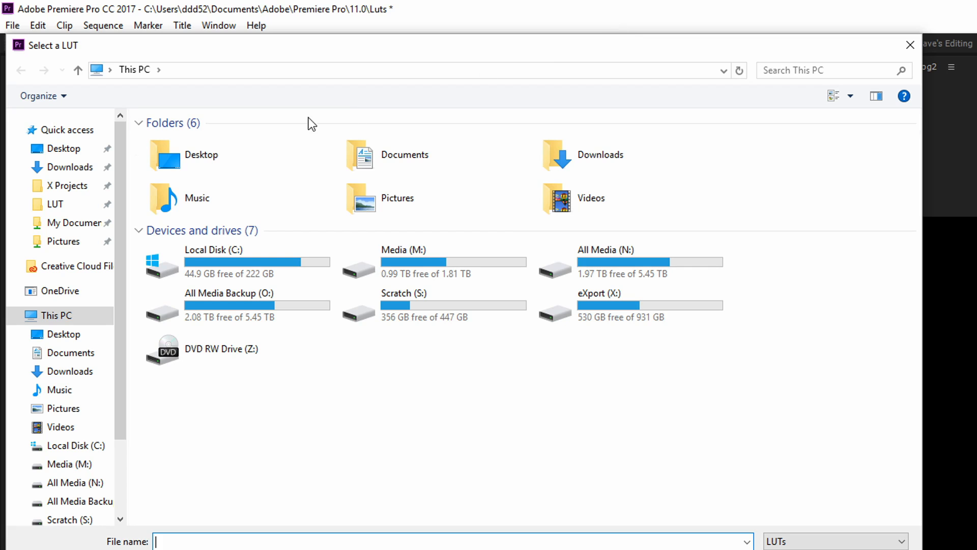
pyautogui.click(42, 148)
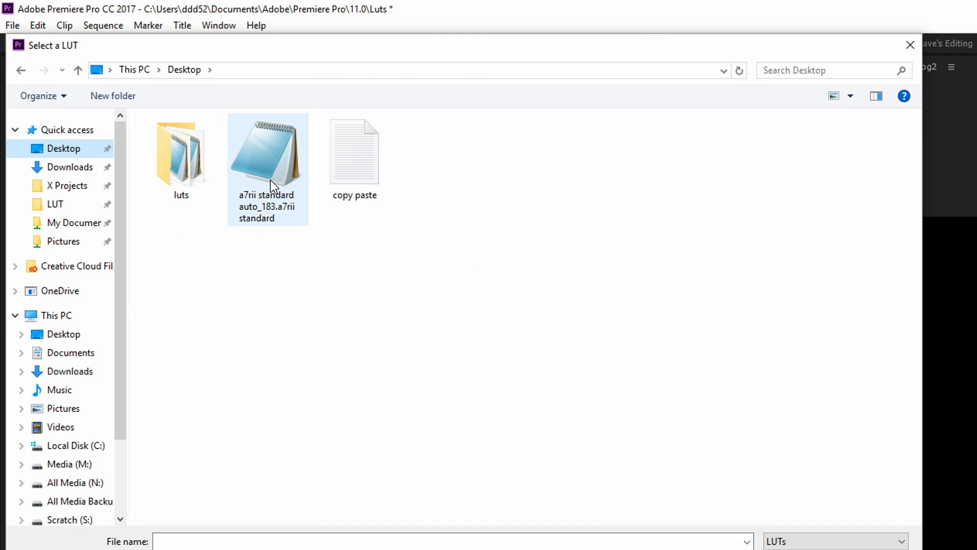
pyautogui.click(261, 169)
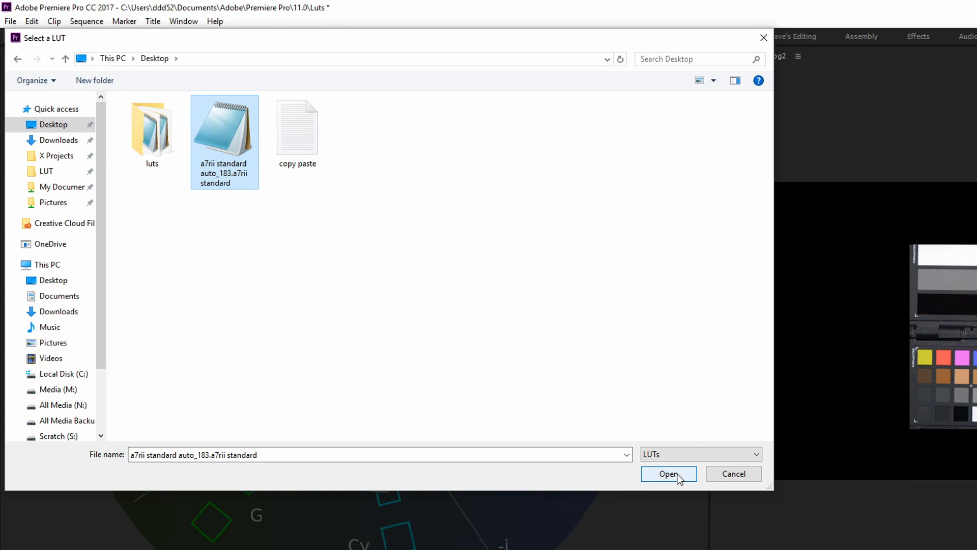
pyautogui.click(677, 474)
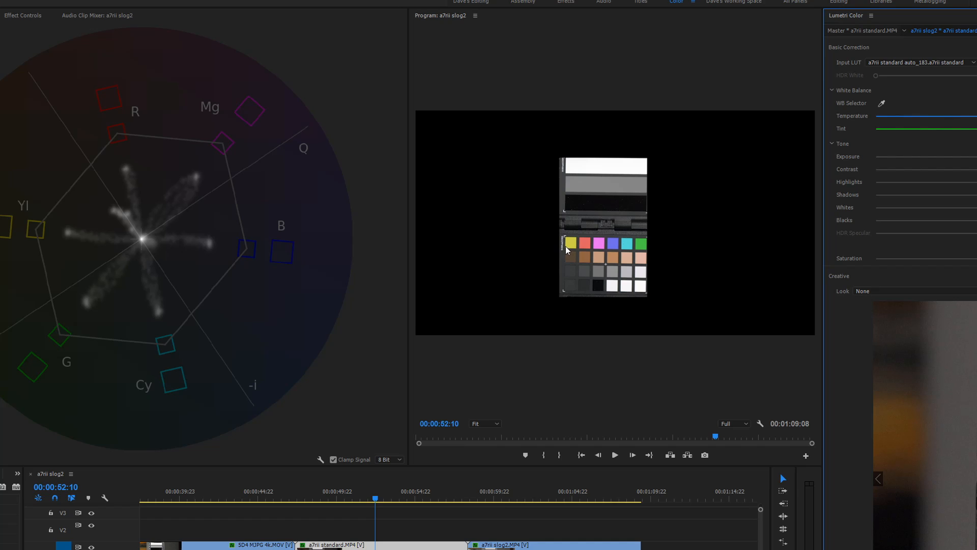
pyautogui.rightClick(204, 174)
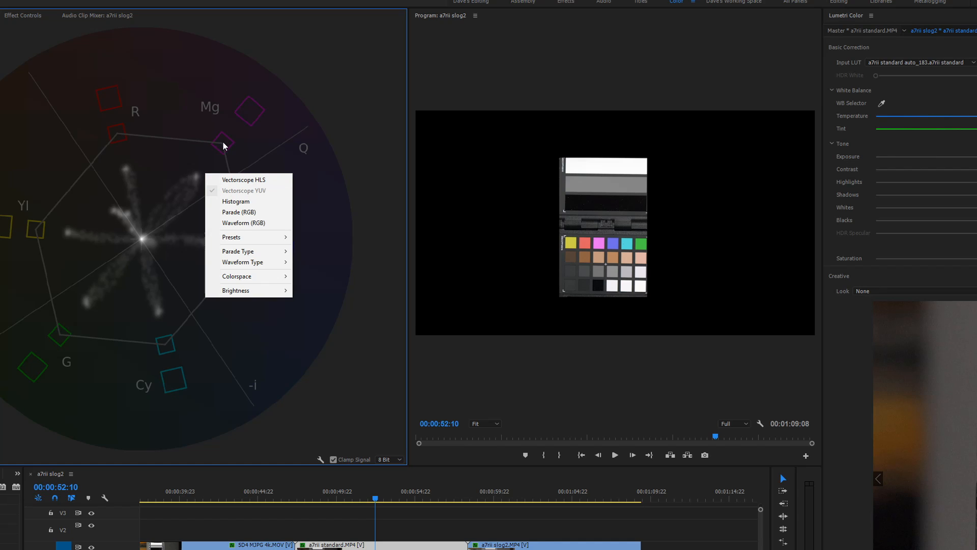
pyautogui.click(350, 108)
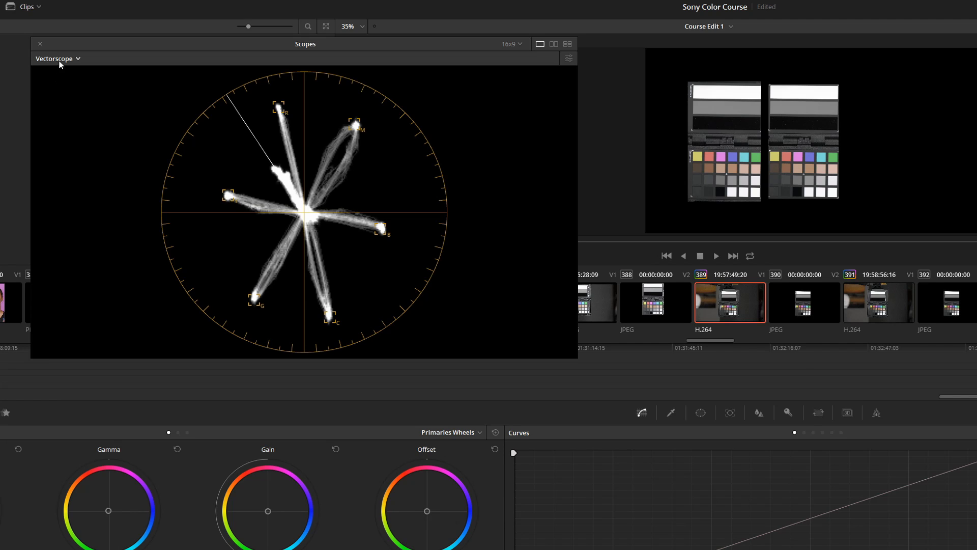
# Switch to DaVinci Resolve and compare the S-Log2 clip with its correction node disabled and enabled on the vectorscope and waveform
pyautogui.click(60, 60)
pyautogui.click(62, 86)
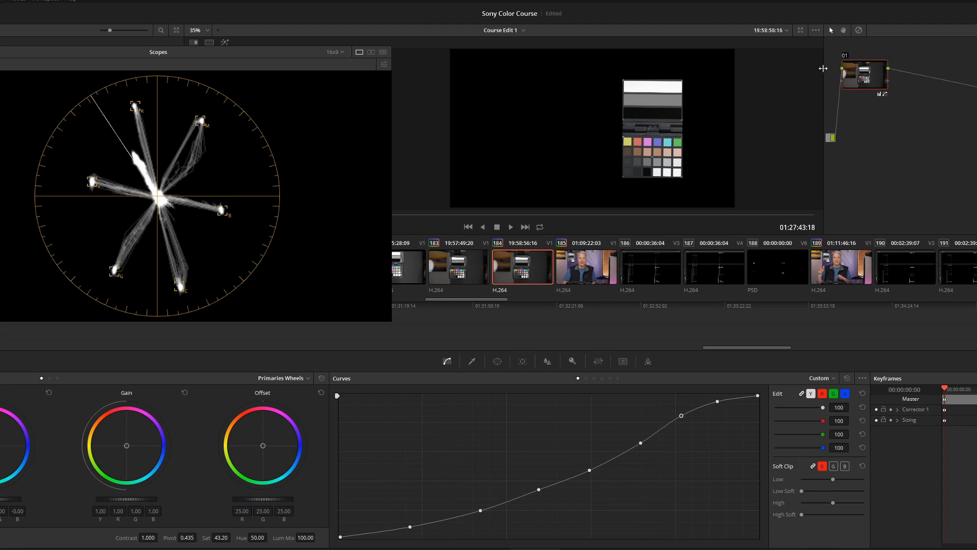
pyautogui.click(845, 56)
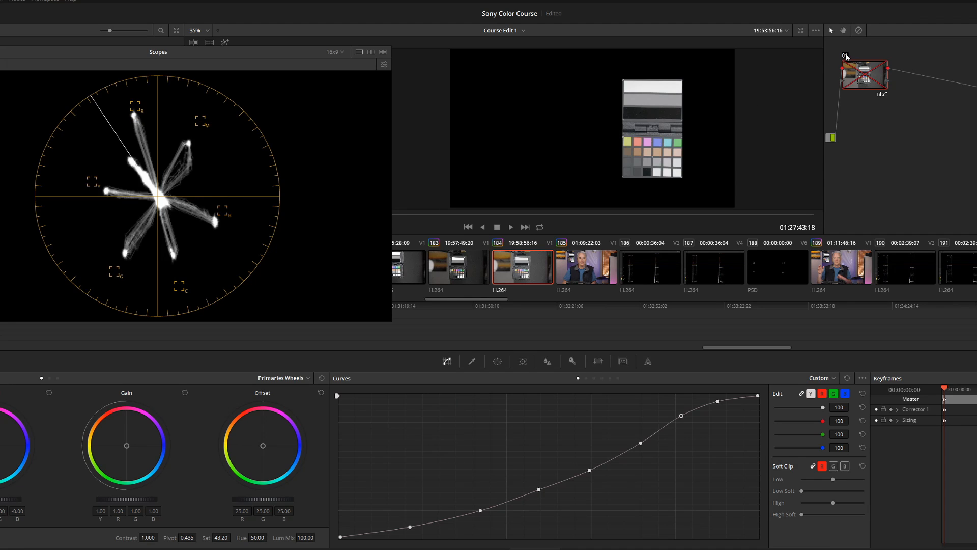
pyautogui.click(846, 55)
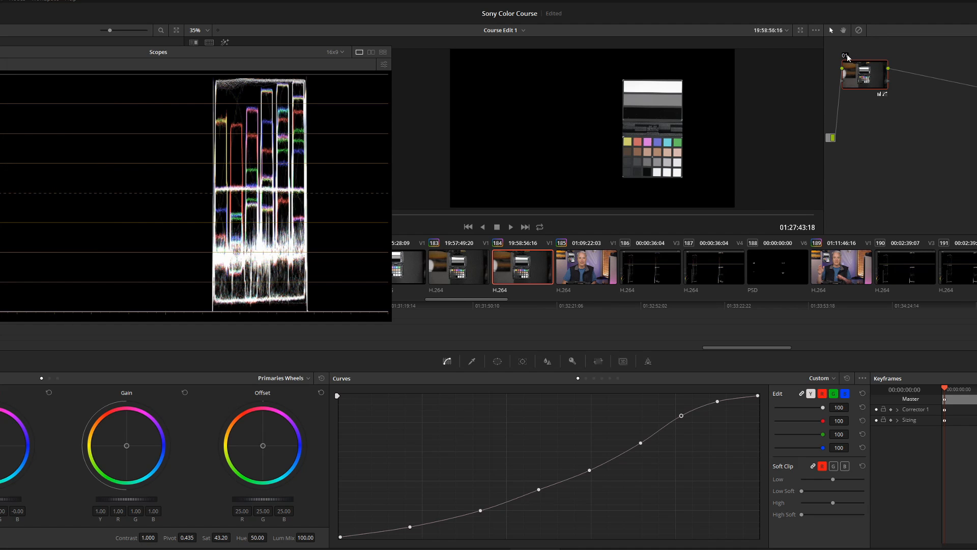
pyautogui.click(846, 55)
pyautogui.click(847, 56)
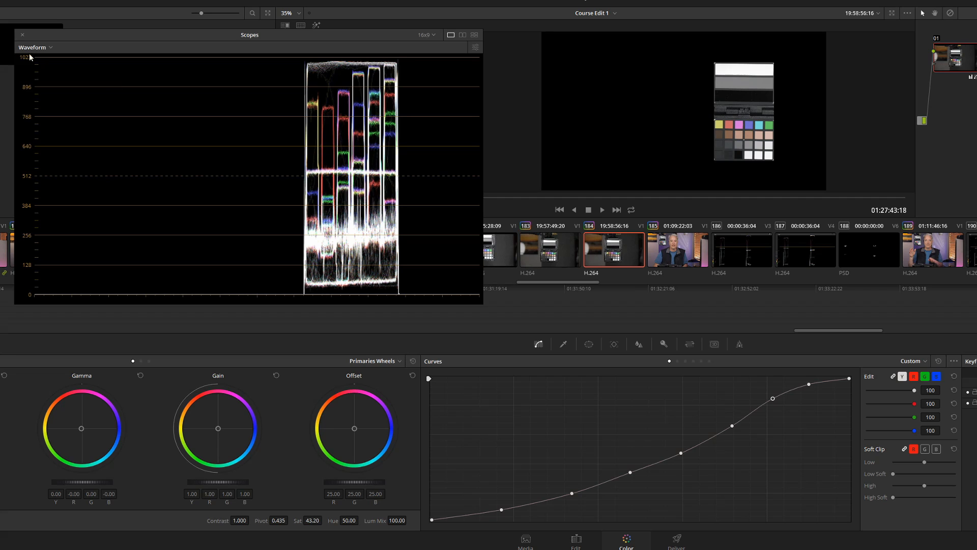
pyautogui.click(31, 47)
pyautogui.click(30, 75)
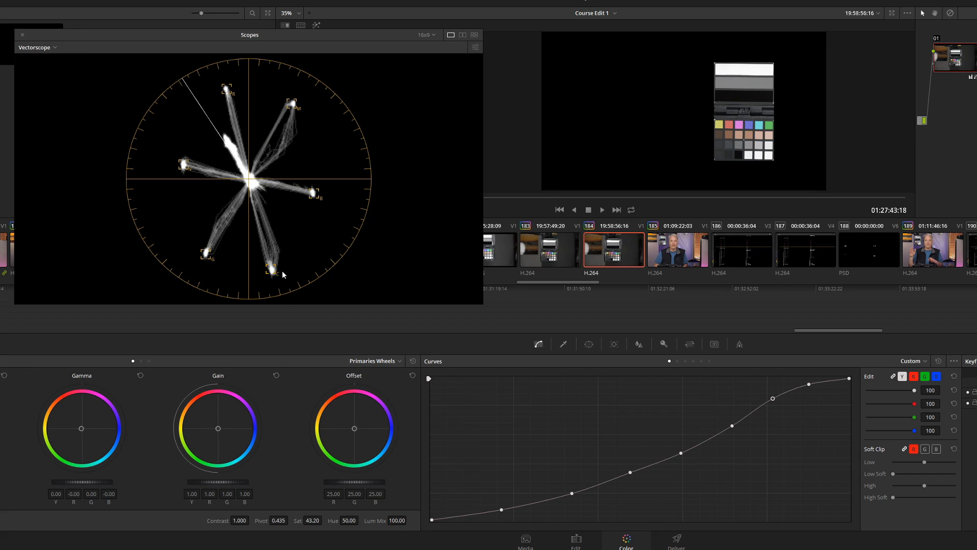
# Generate a CUBE 3D LUT from the corrected S-Log2 clip 184
pyautogui.rightClick(609, 248)
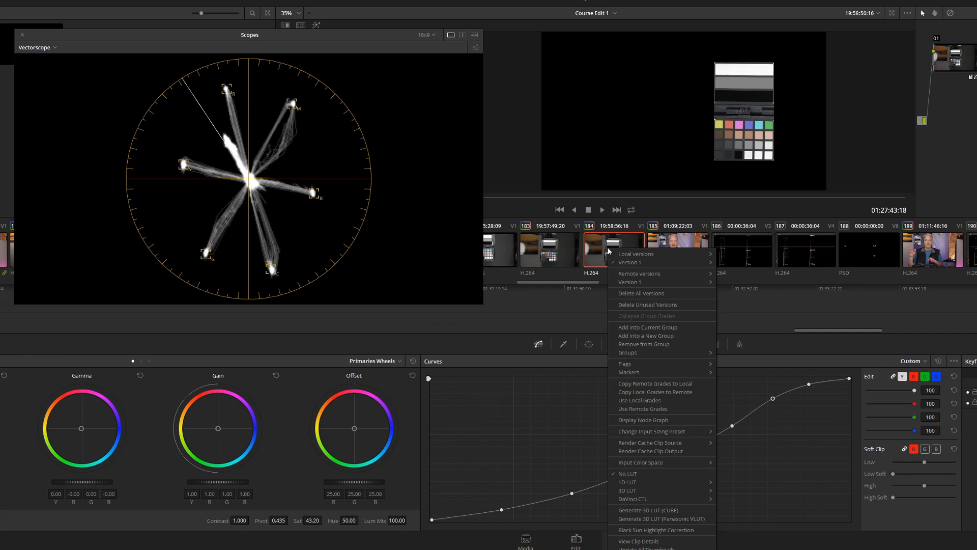
pyautogui.click(649, 511)
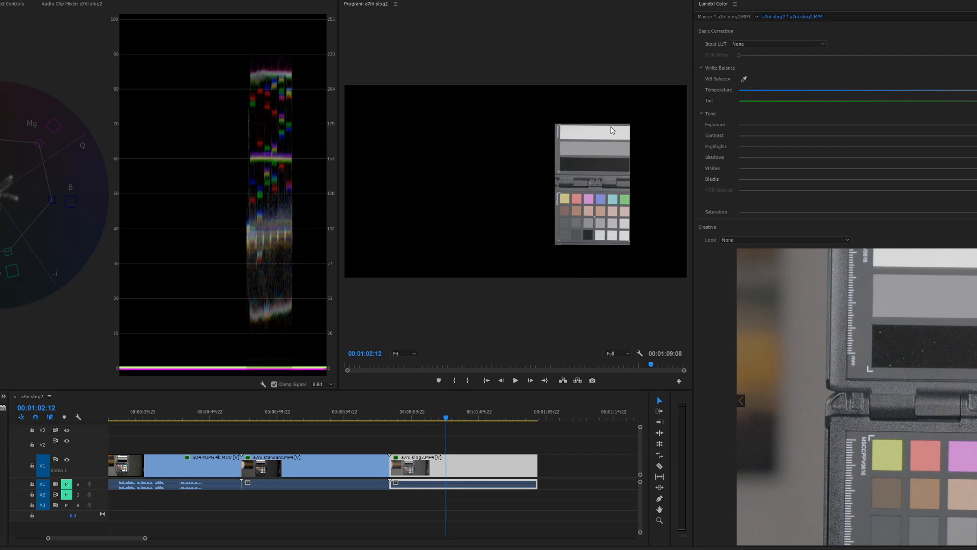
# Load "a7rii slog2 auto" from the Desktop luts folder as the Input LUT of the a7rii slog2.MP4 clip
pyautogui.click(771, 44)
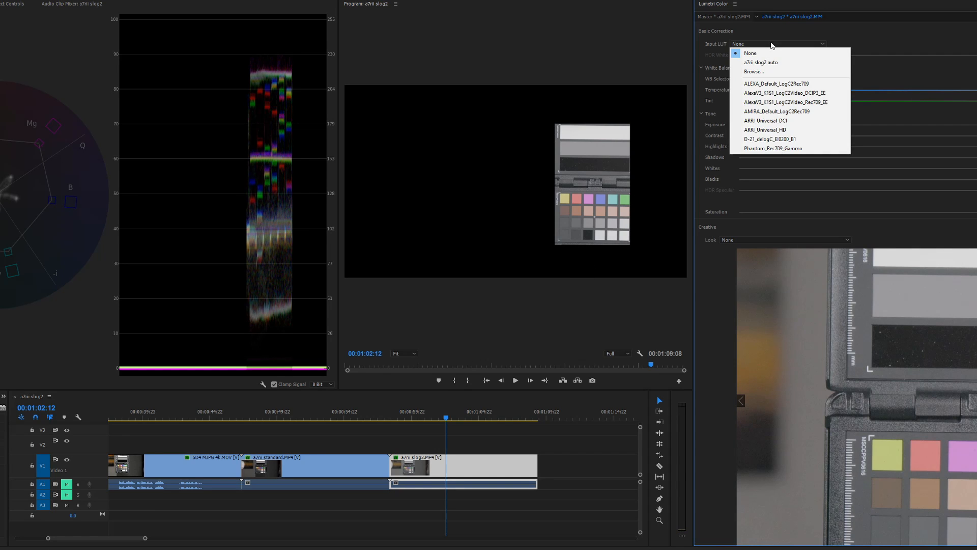
pyautogui.click(758, 72)
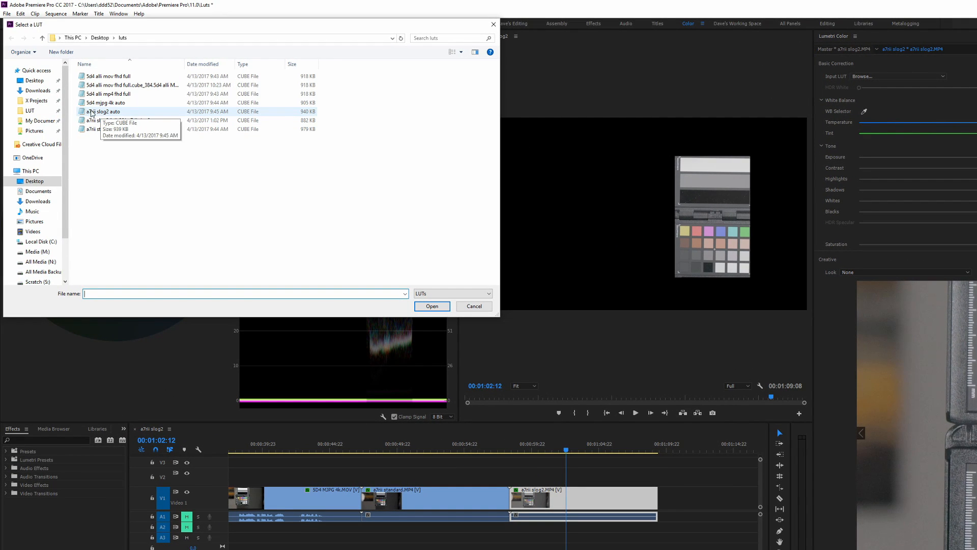
pyautogui.click(101, 112)
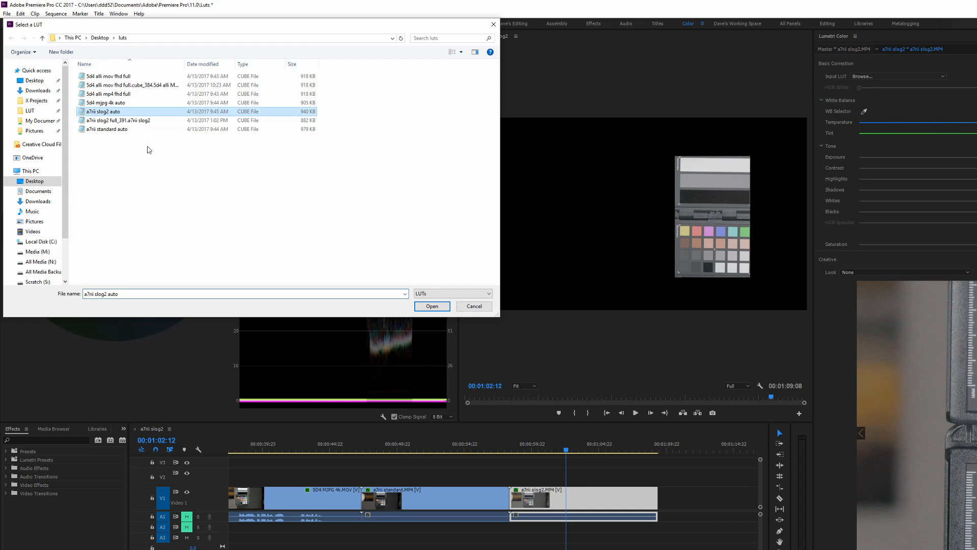
pyautogui.click(431, 306)
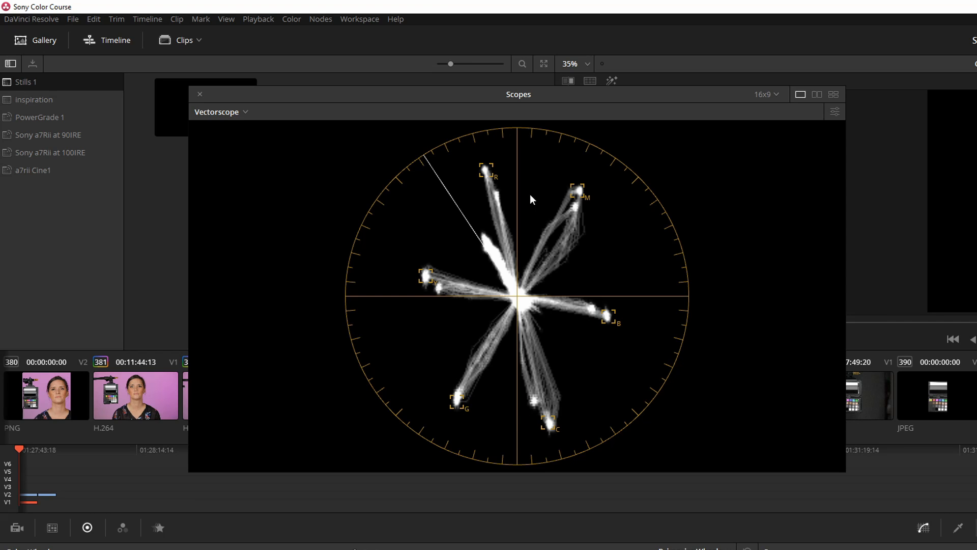
# Switch to DaVinci Resolve and change the Scopes window from the vectorscope to a different scope type
pyautogui.click(223, 113)
pyautogui.click(221, 144)
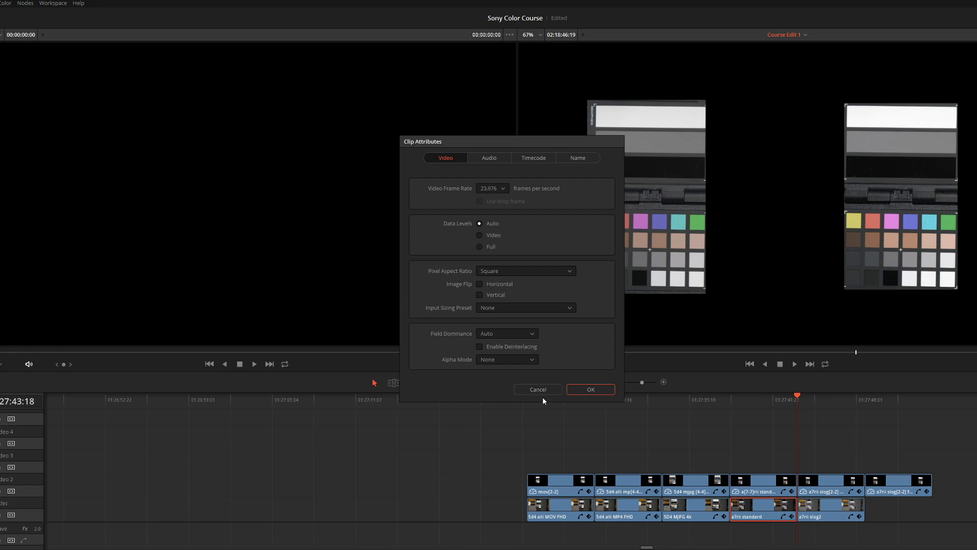
# Check the Data Levels setting in the clip attributes of the a7rii standard clip and the a7rii slog2 clip
pyautogui.click(541, 391)
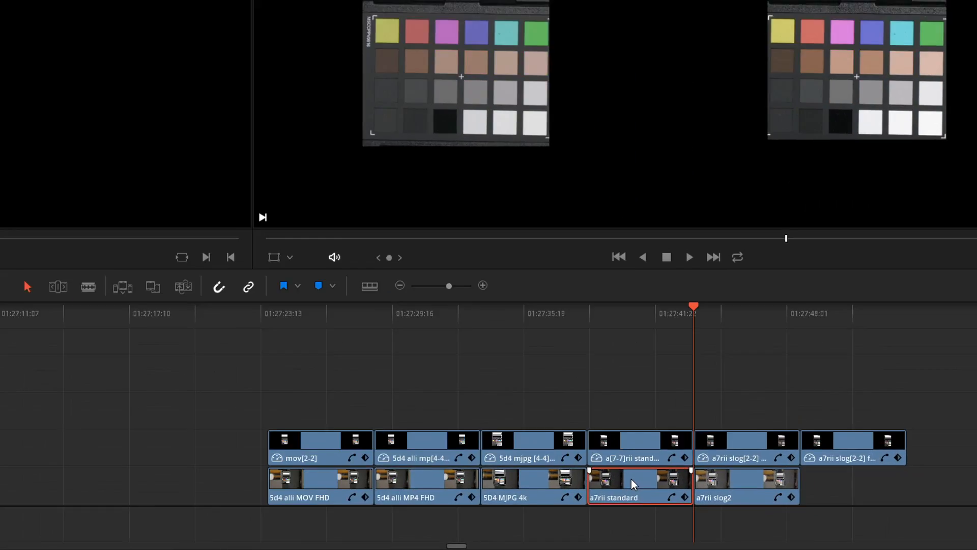
pyautogui.rightClick(755, 512)
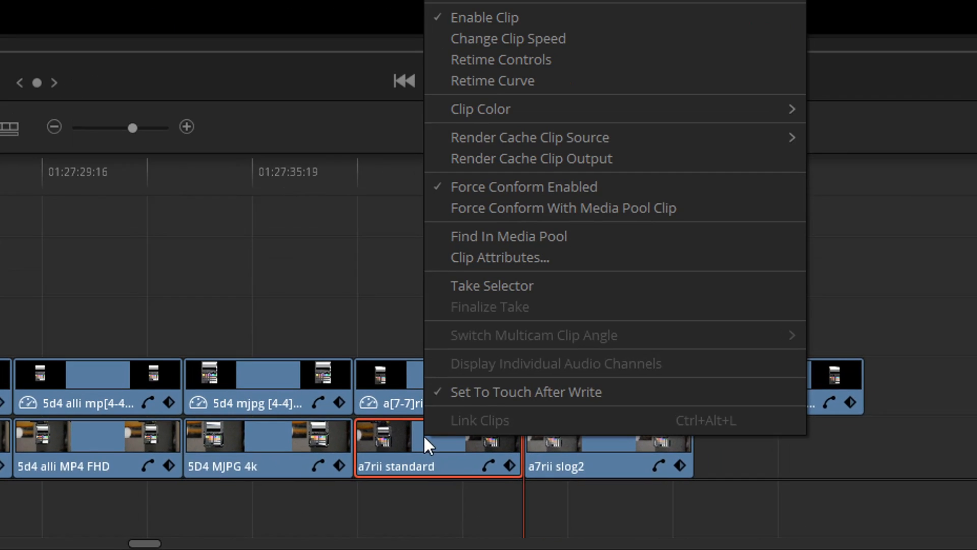
pyautogui.click(493, 256)
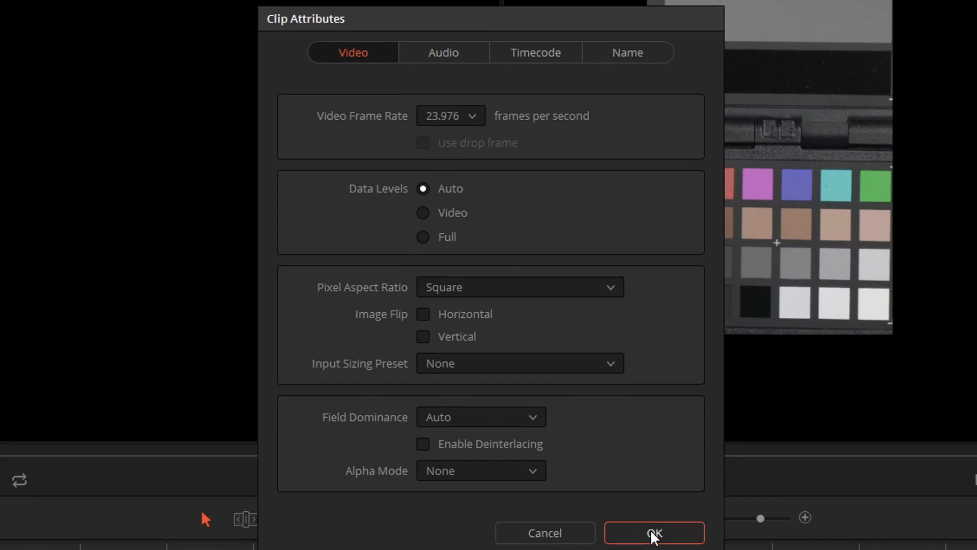
pyautogui.click(657, 533)
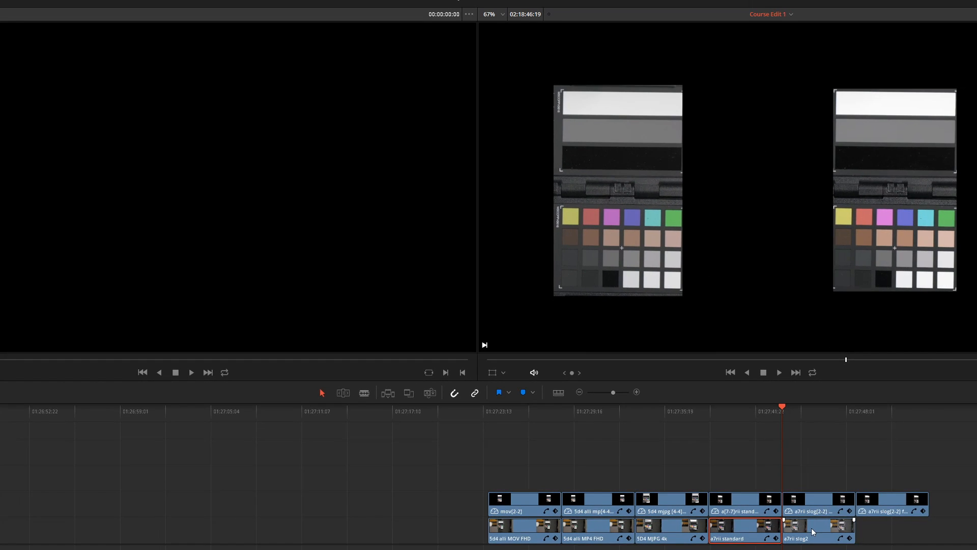
pyautogui.rightClick(811, 528)
pyautogui.click(843, 451)
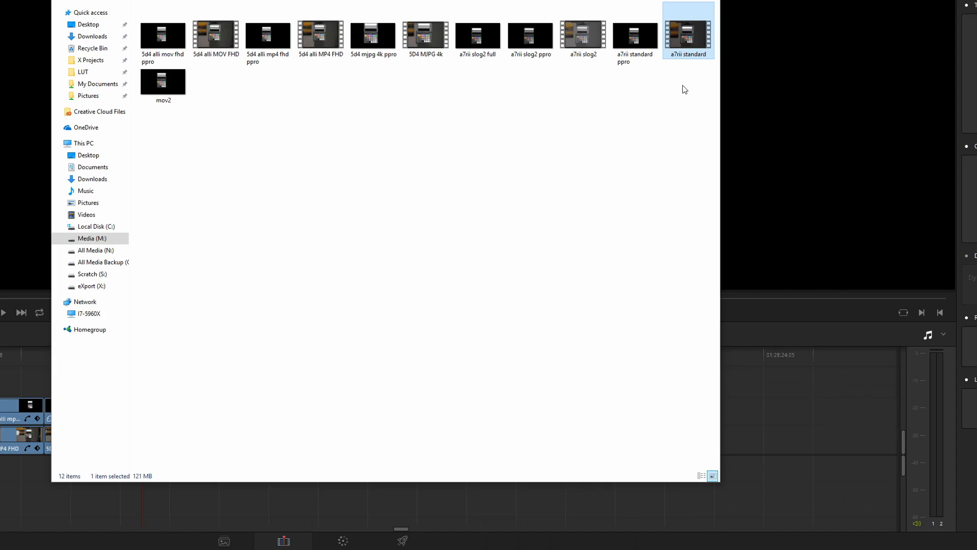
# Open the a7rii standard video file in MediaInfo and examine its bit rate and color range in HTML view
pyautogui.rightClick(683, 30)
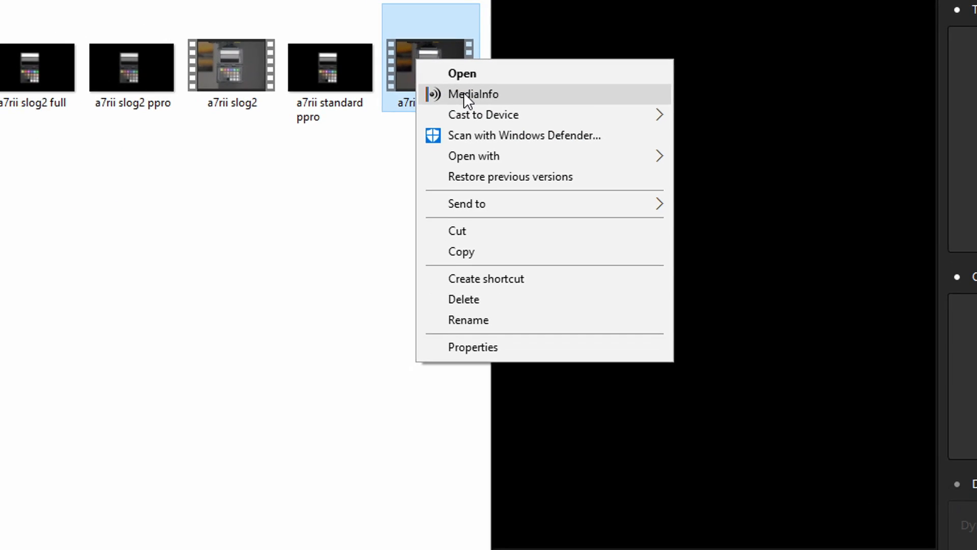
pyautogui.click(448, 97)
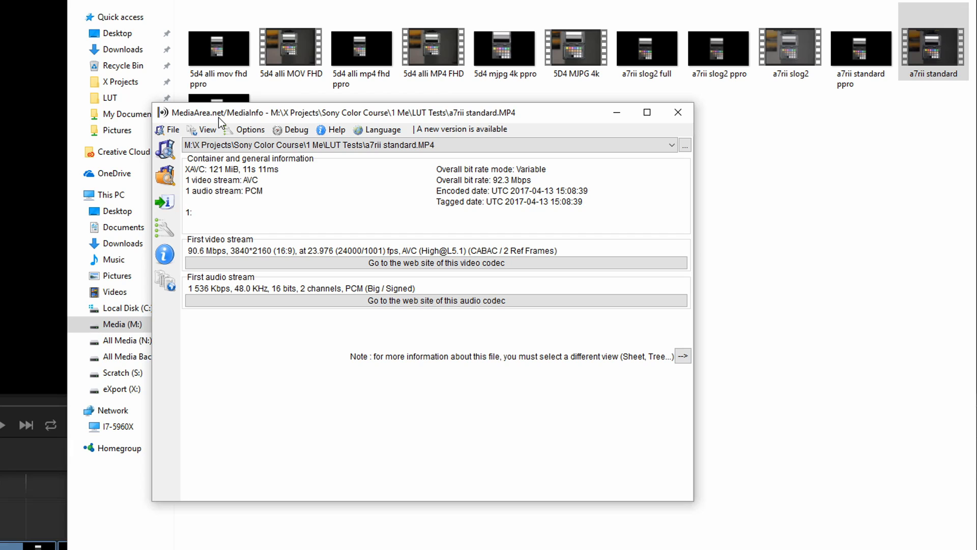
pyautogui.click(207, 130)
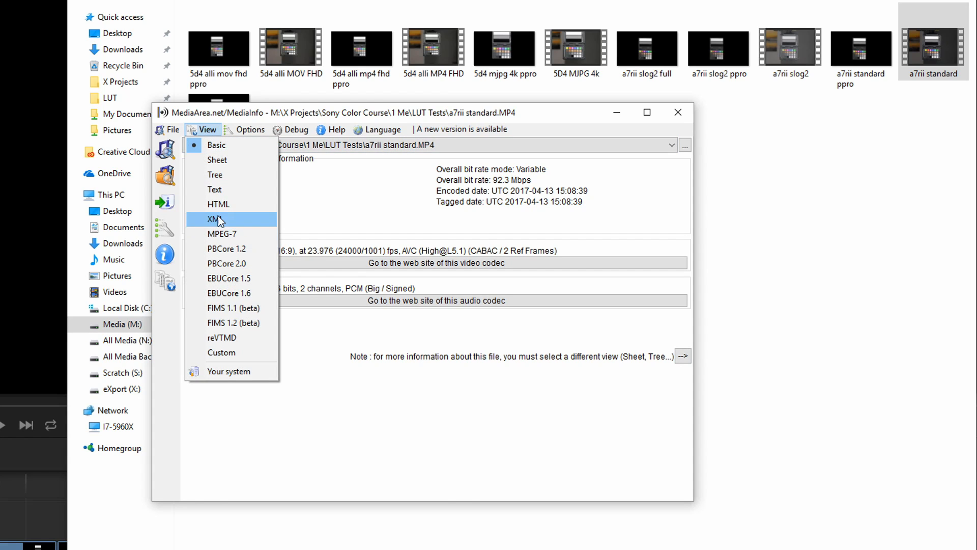
pyautogui.click(222, 203)
pyautogui.scroll(-3, 248, 219)
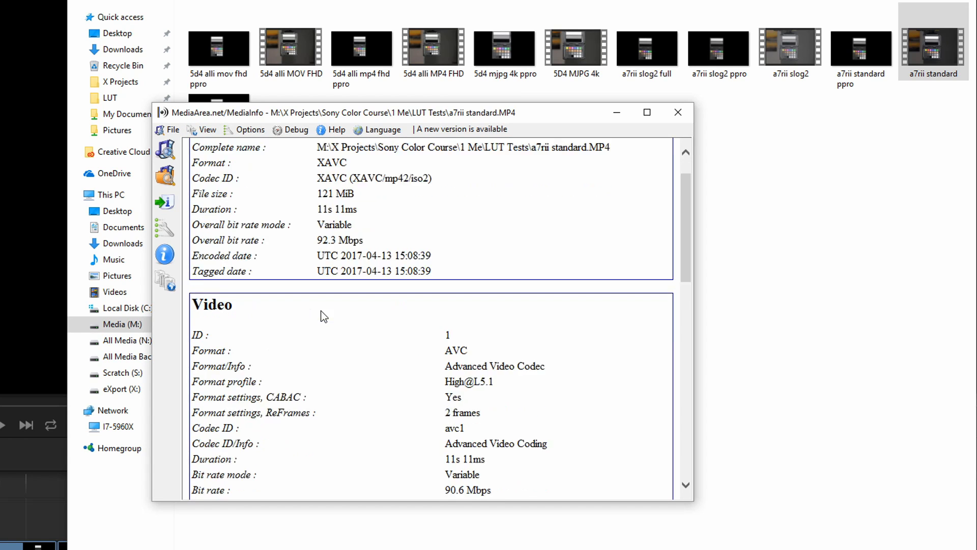
pyautogui.moveTo(197, 240); pyautogui.dragTo(240, 245)
pyautogui.scroll(-10, 268, 303)
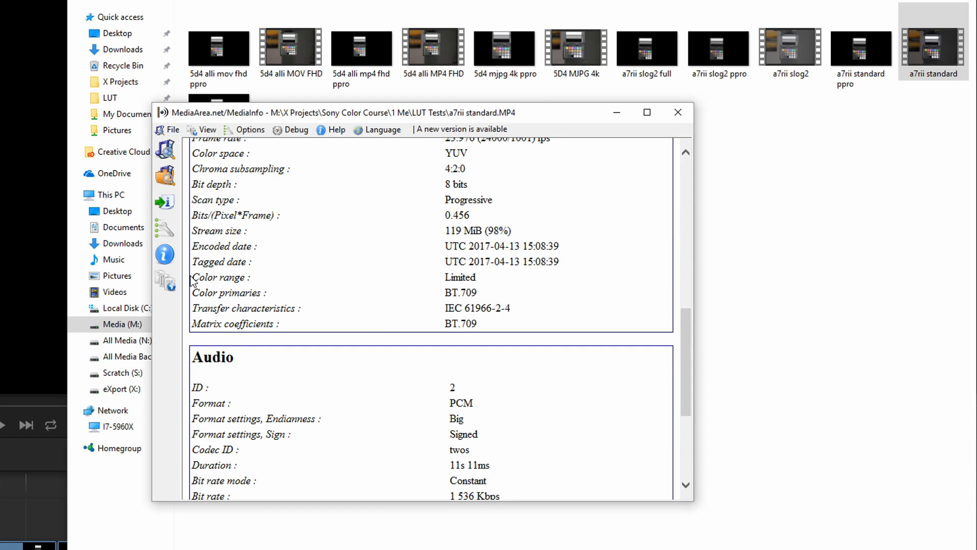
pyautogui.moveTo(197, 277); pyautogui.dragTo(249, 278)
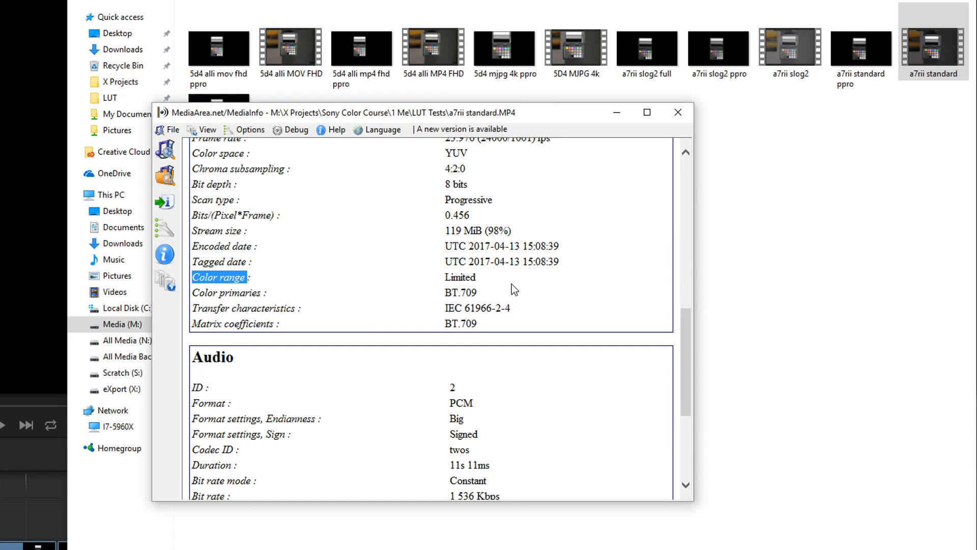
pyautogui.click(460, 277)
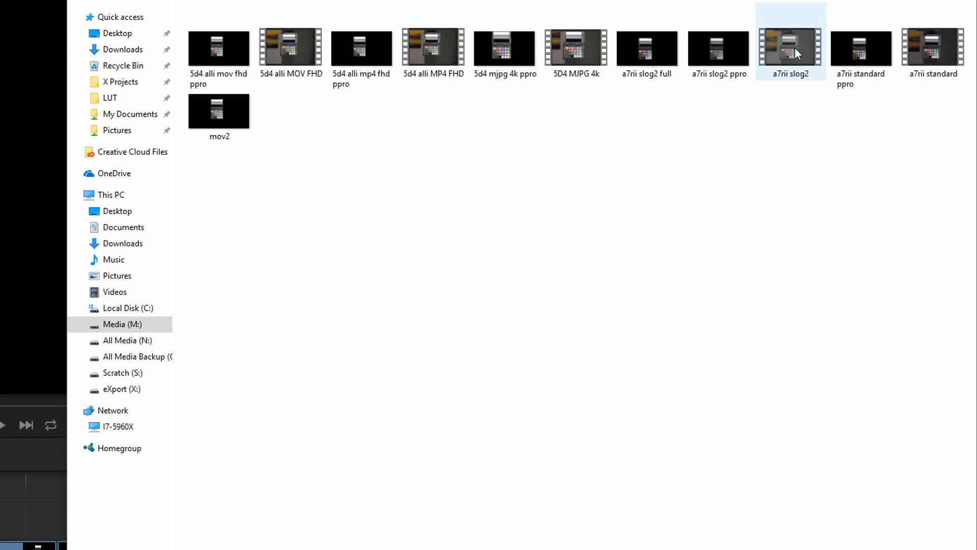
# Open the a7rii slog2 video file in MediaInfo and examine its color range in HTML view
pyautogui.click(795, 48)
pyautogui.rightClick(795, 48)
pyautogui.click(823, 72)
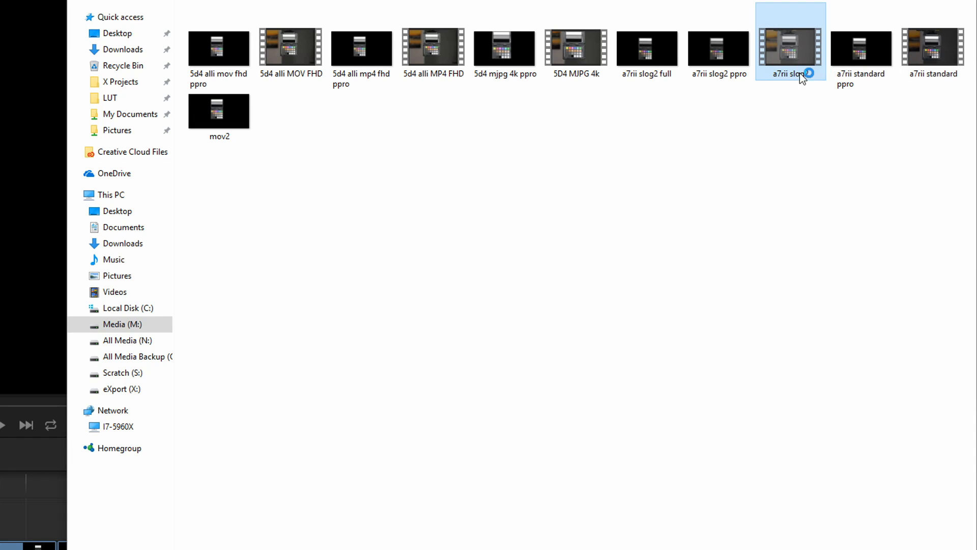
pyautogui.click(205, 129)
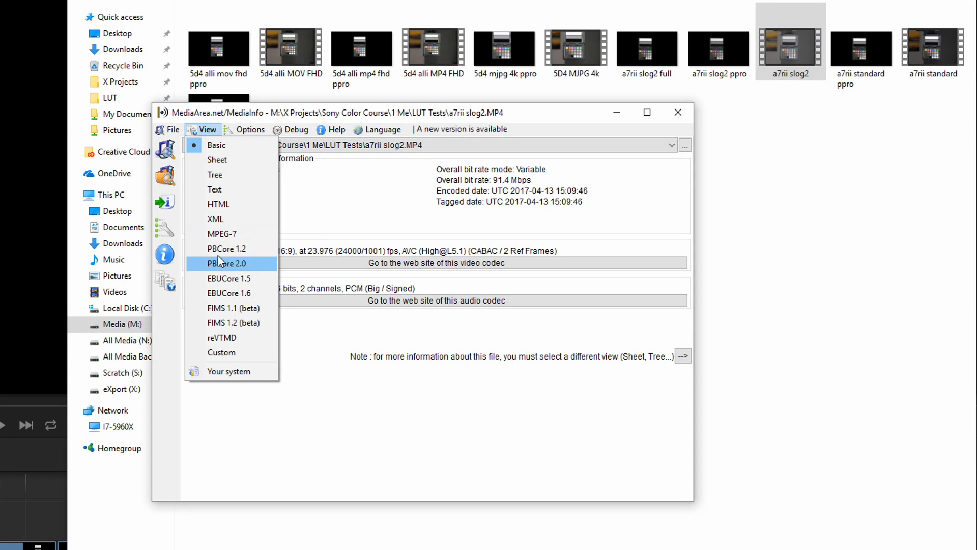
pyautogui.click(226, 206)
pyautogui.scroll(-10, 287, 273)
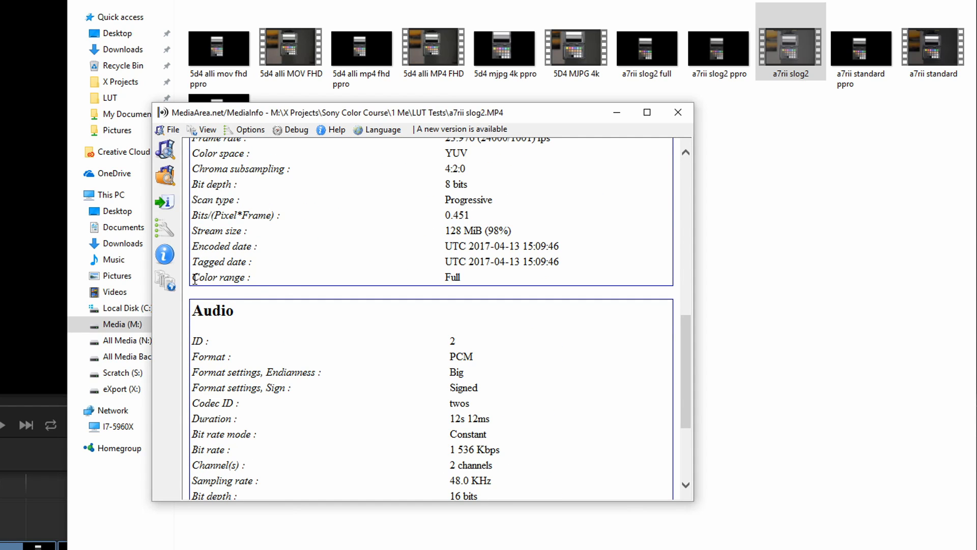
pyautogui.moveTo(219, 278); pyautogui.dragTo(279, 284)
pyautogui.moveTo(447, 277); pyautogui.dragTo(463, 278)
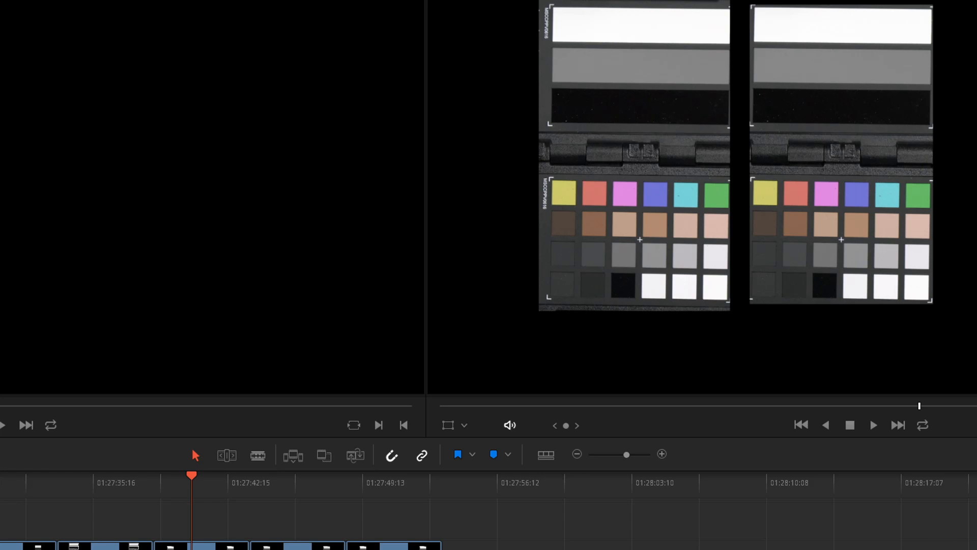
# Switch to DaVinci Resolve and open the clip attributes of the a7rii slog2 clip to check its Data Levels
pyautogui.rightClick(300, 544)
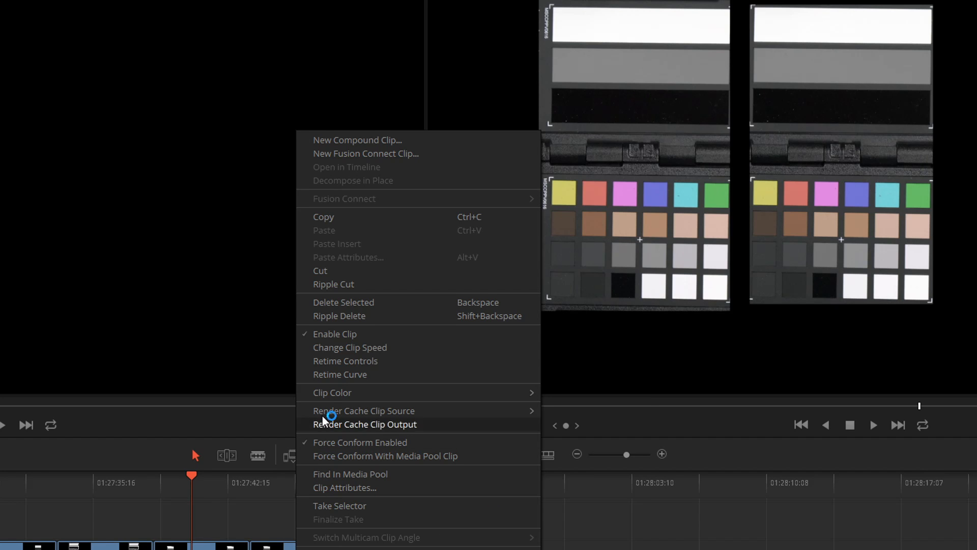
pyautogui.click(326, 487)
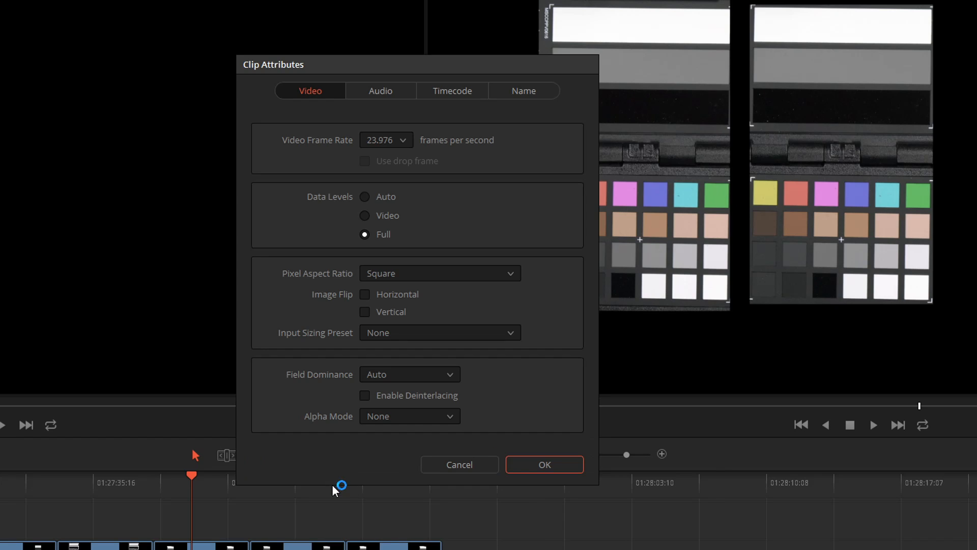